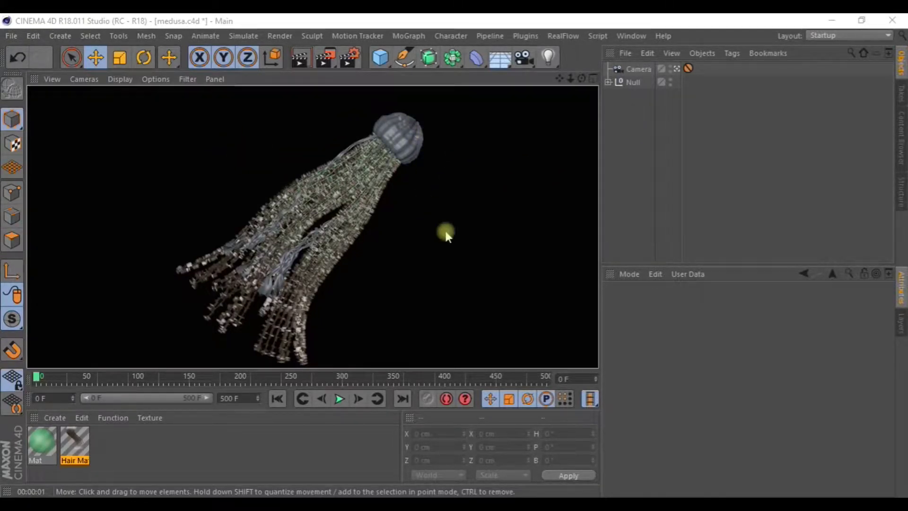
Test-render the jellyfish scene in the viewport, then clear the render.
click(428, 205)
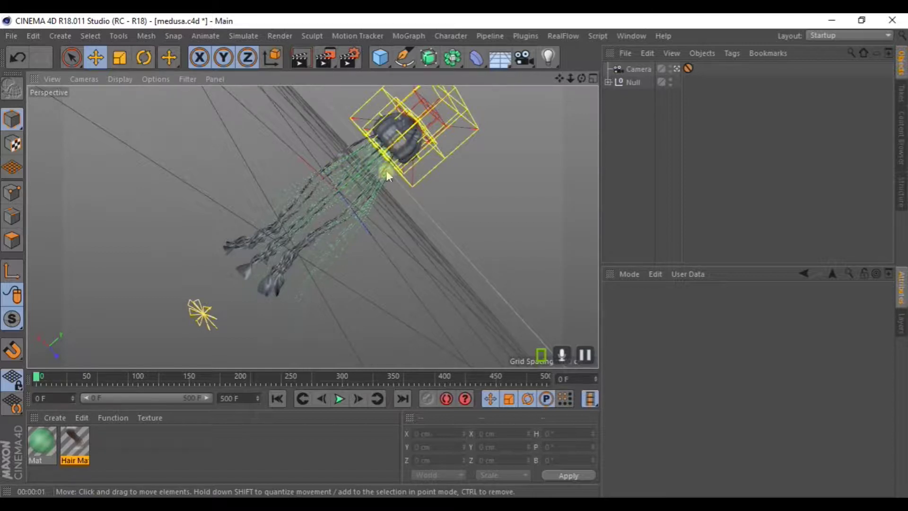
drag(74, 445, 326, 226)
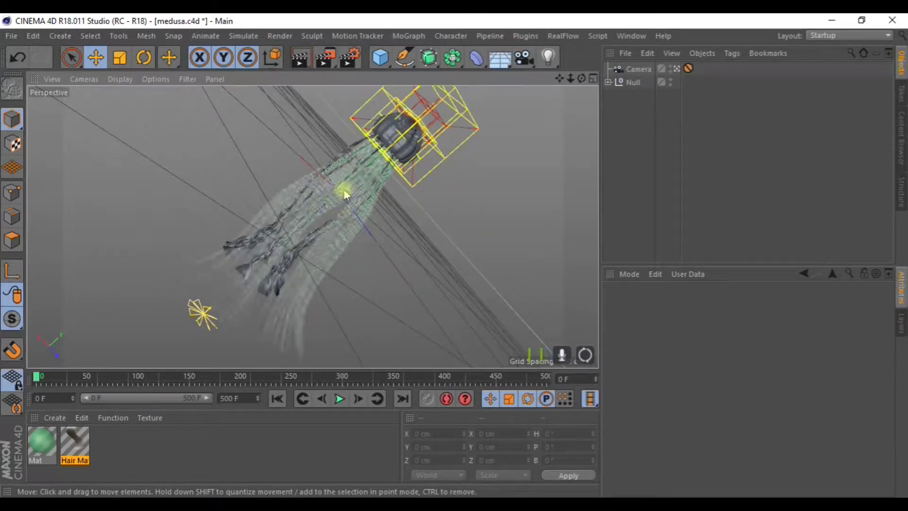
click(300, 57)
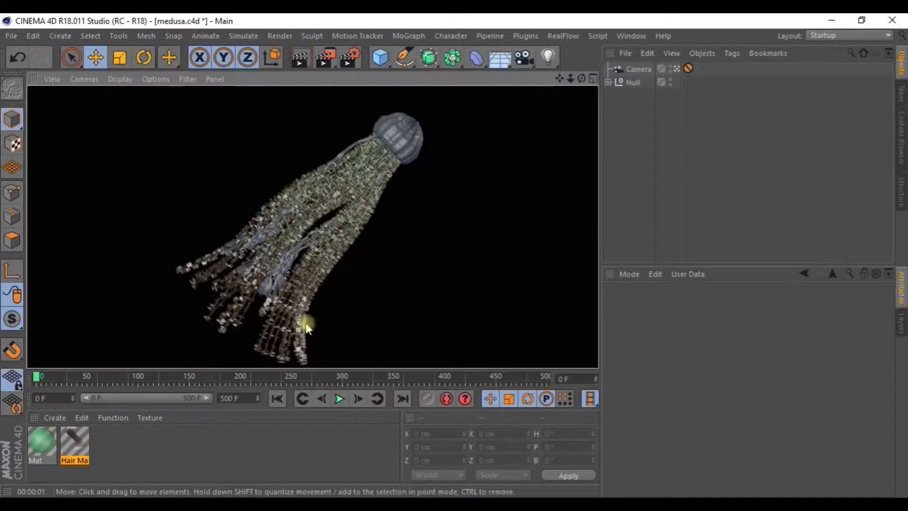
click(375, 289)
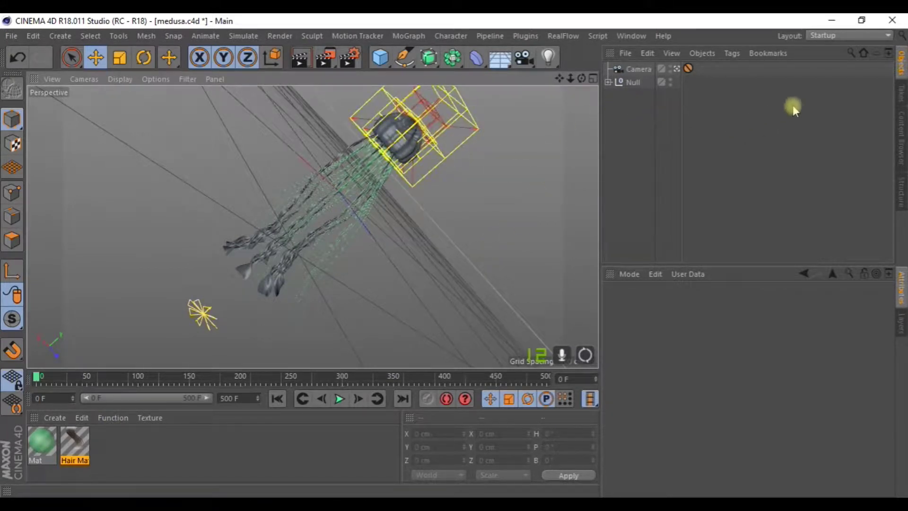
Browse the Content Browser to Presets > Prime > Materials > Effects.
click(902, 140)
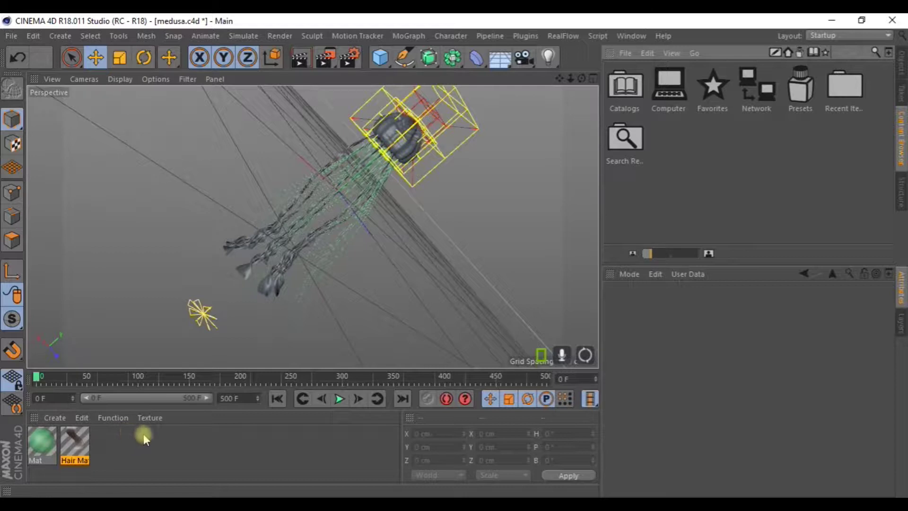
double_click(801, 87)
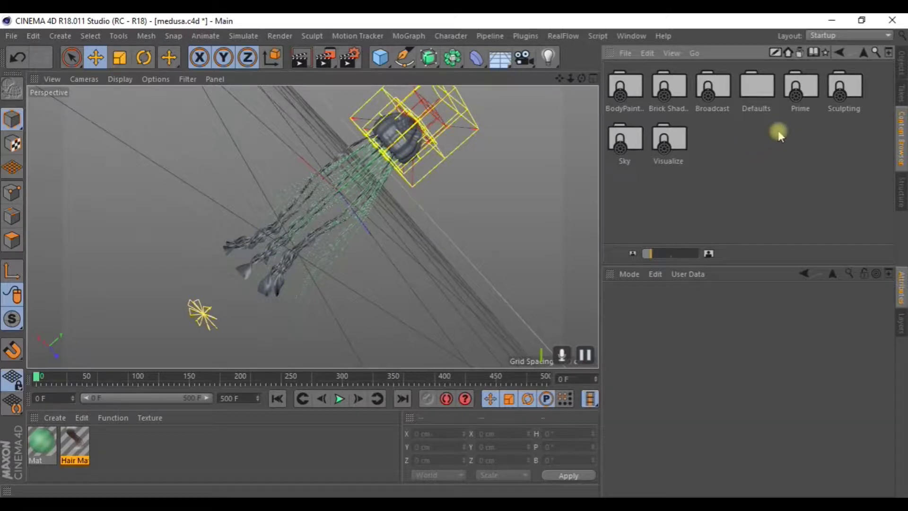
double_click(807, 93)
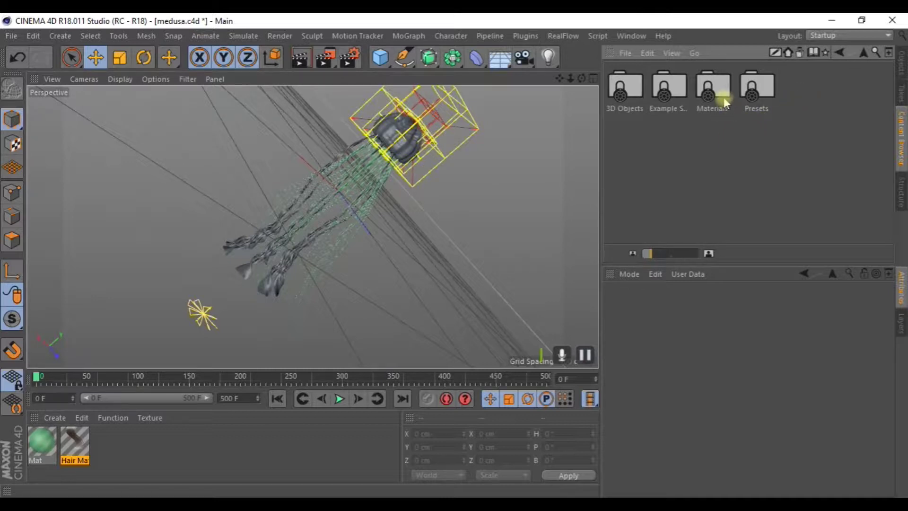
double_click(725, 103)
double_click(797, 97)
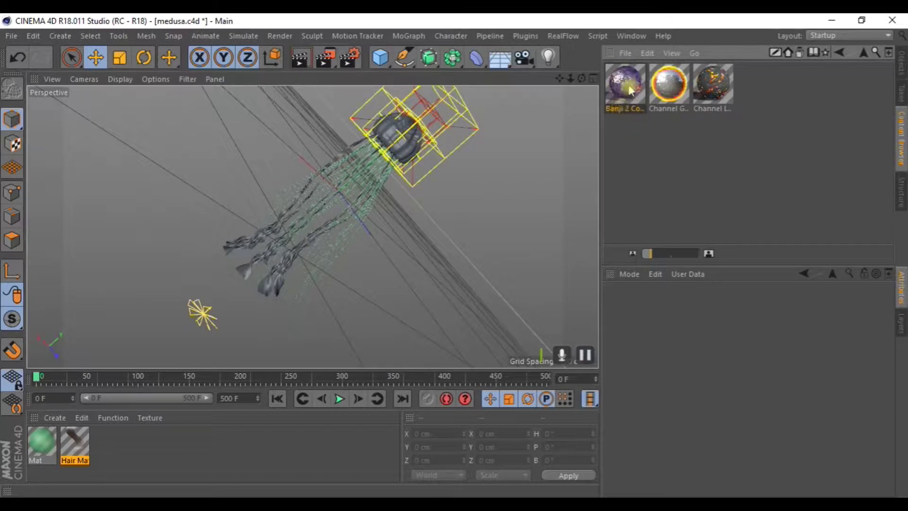
Drop the Banji 2 Colors material onto the jellyfish head and render the view.
drag(632, 97, 398, 140)
drag(618, 83, 402, 137)
drag(597, 107, 385, 137)
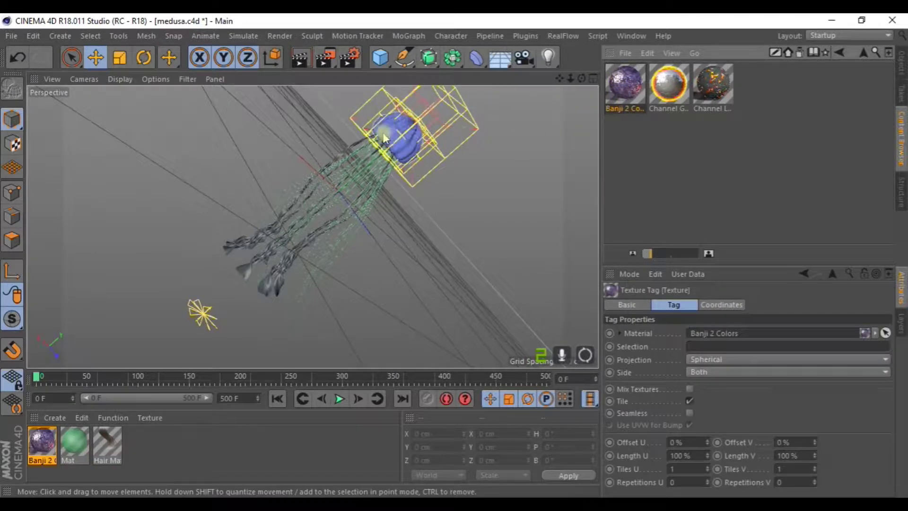
click(298, 60)
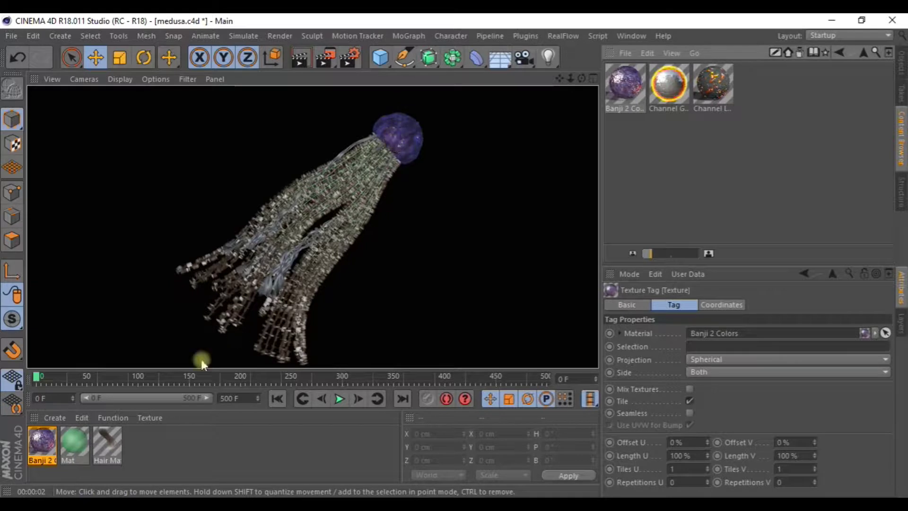
click(43, 443)
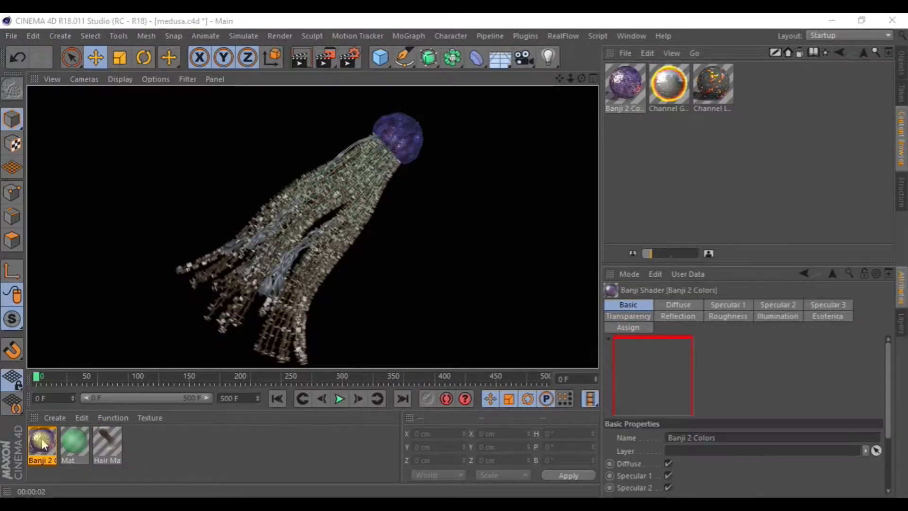
double_click(43, 444)
drag(811, 158, 518, 62)
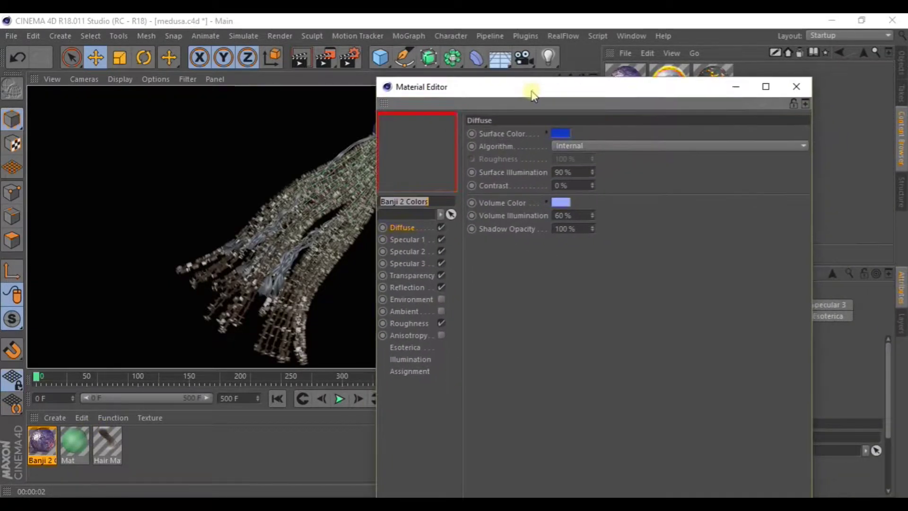
click(427, 210)
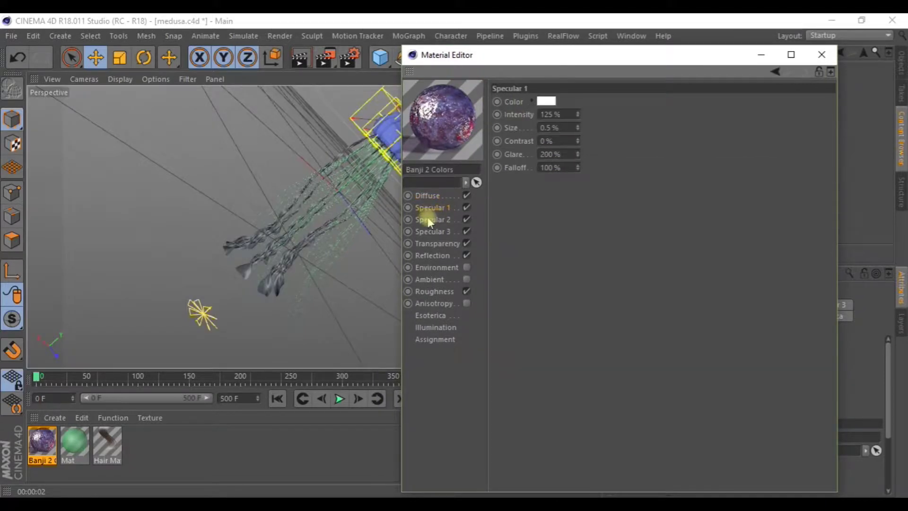
click(422, 196)
click(431, 232)
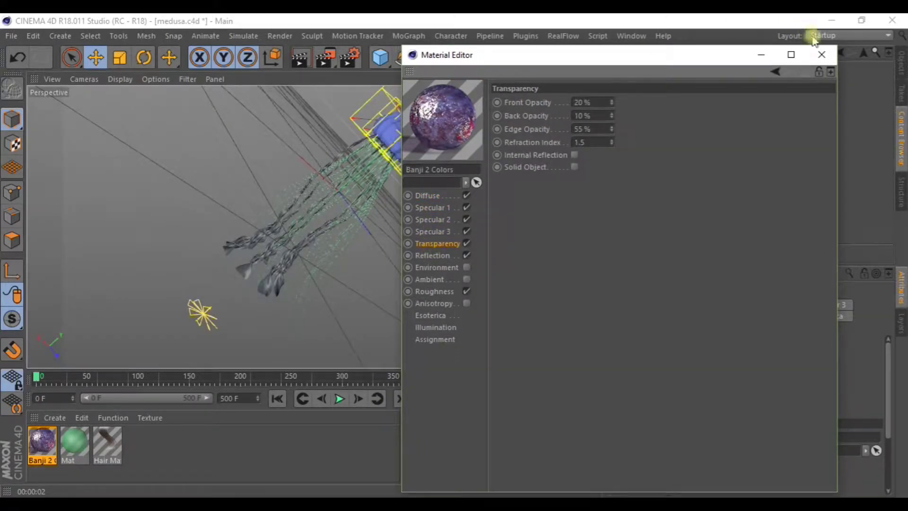
click(822, 55)
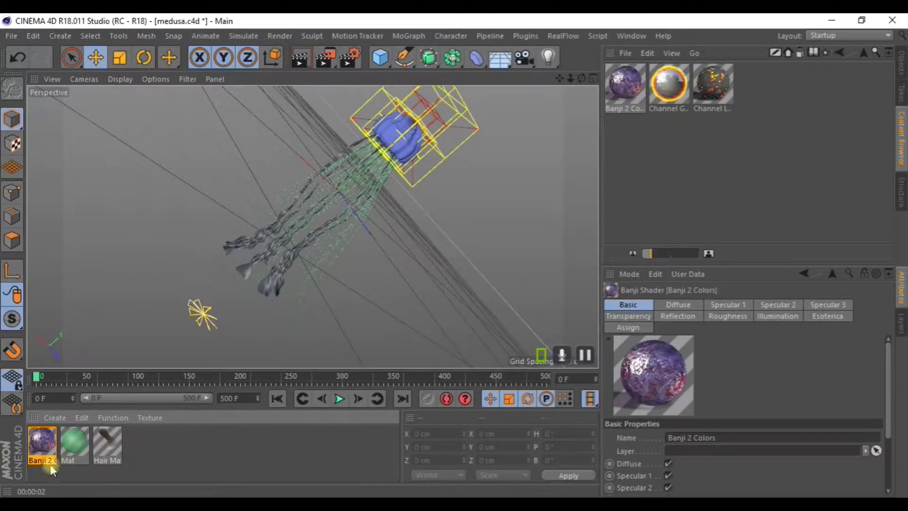
drag(48, 447, 413, 168)
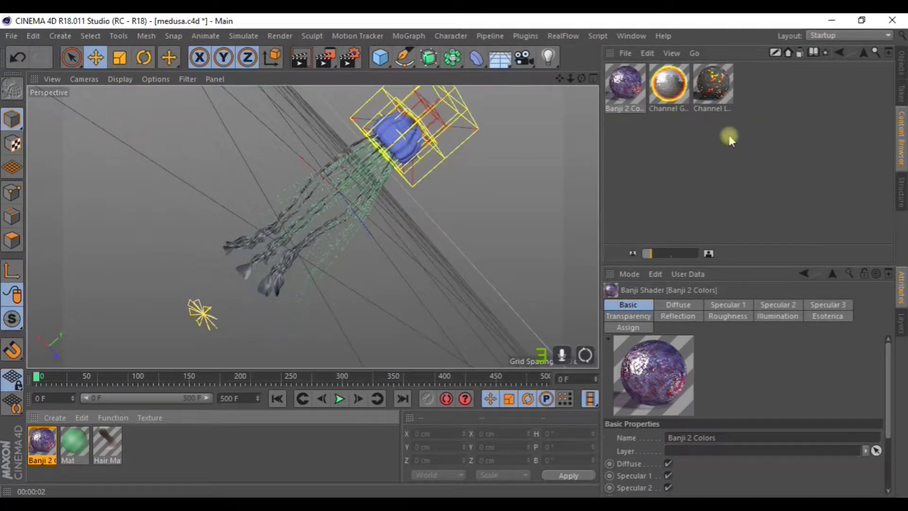
click(900, 67)
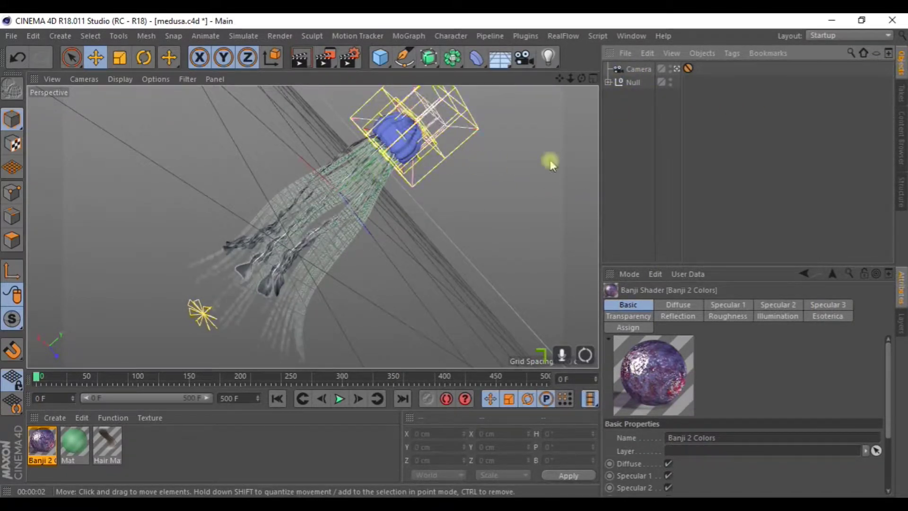
Open Hair Mat and make the colour gradient's left knot purple.
click(111, 447)
double_click(108, 444)
drag(492, 93, 525, 66)
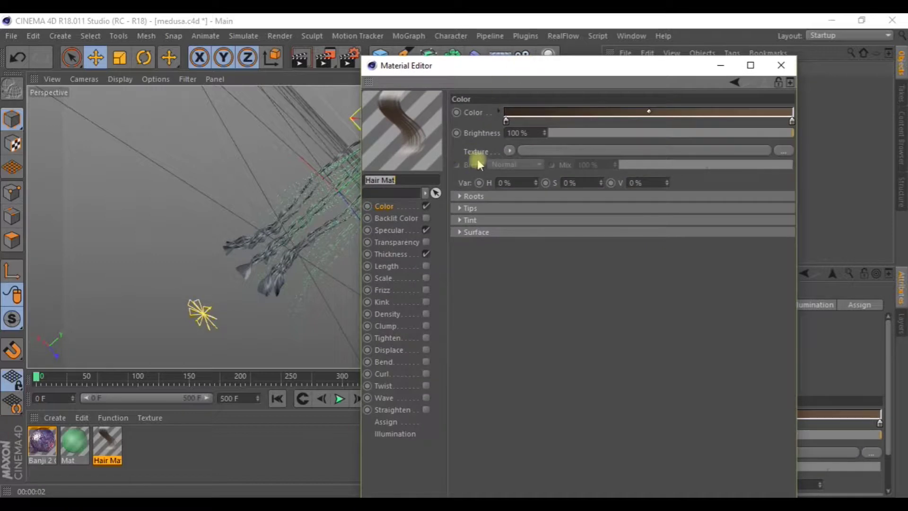
drag(490, 72, 549, 73)
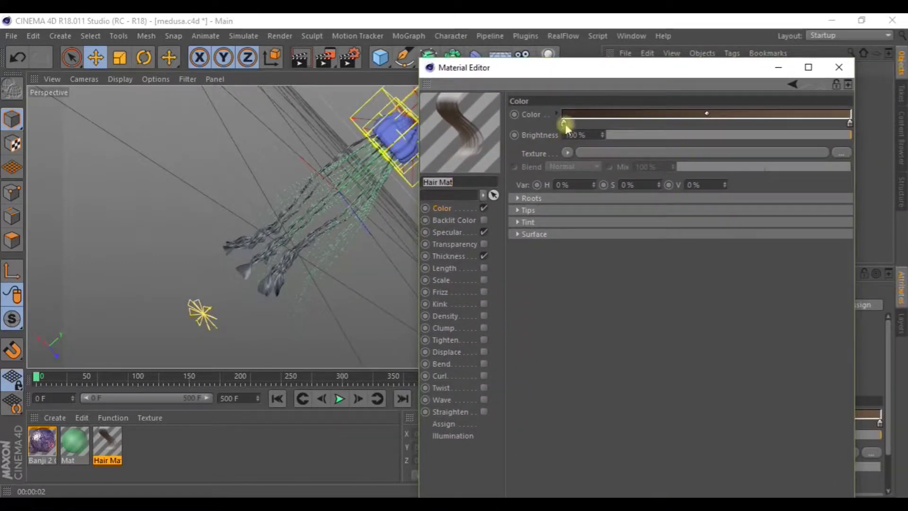
double_click(565, 124)
click(627, 123)
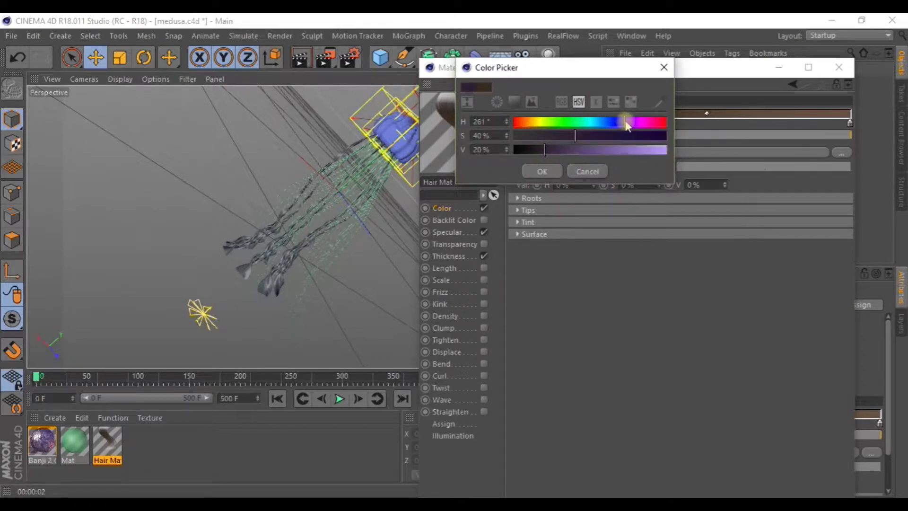
click(580, 151)
click(542, 171)
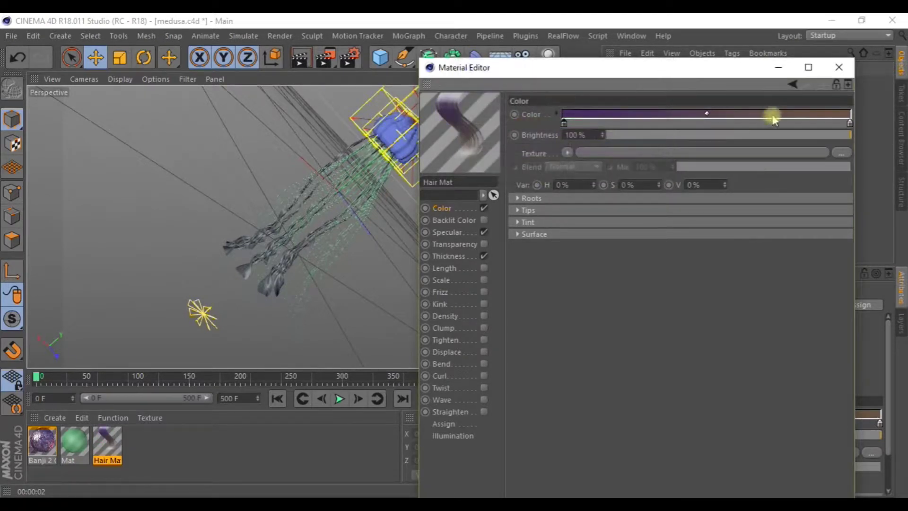
Make the right knot light green and add a purple middle knot shifted left.
double_click(851, 124)
click(836, 124)
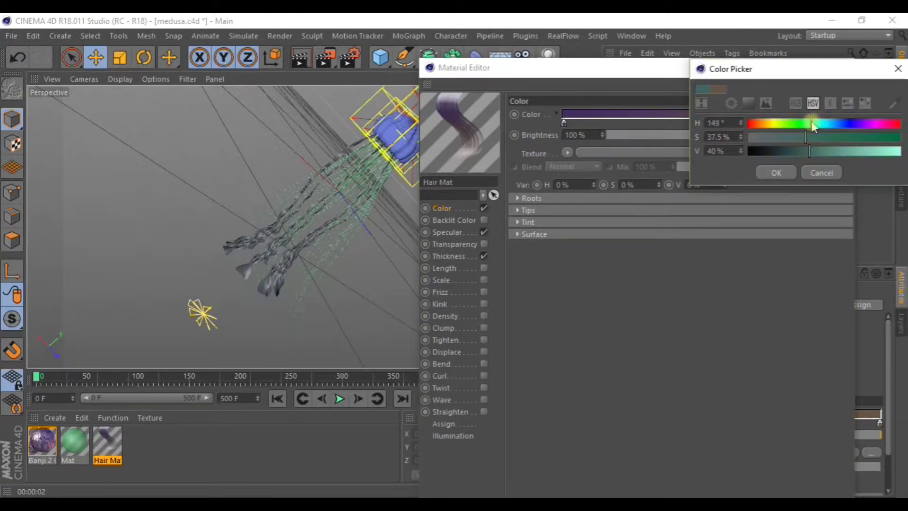
drag(821, 149, 863, 152)
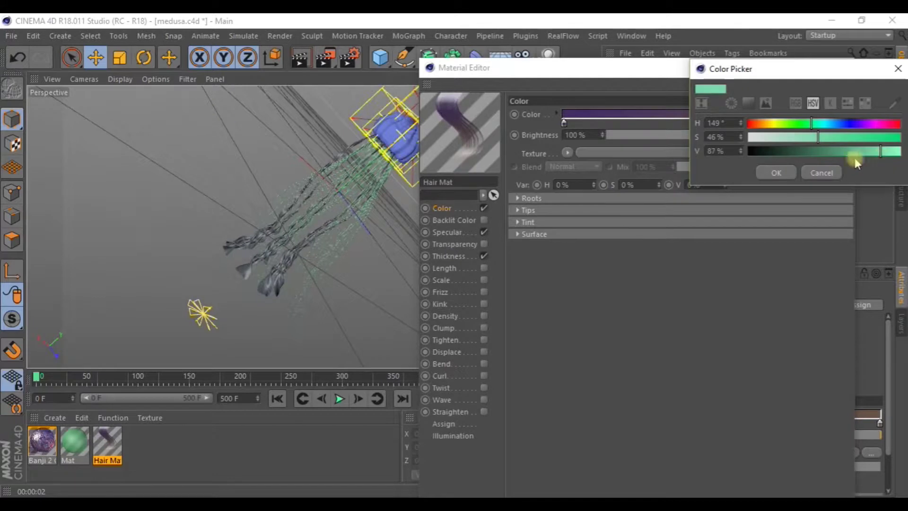
click(775, 172)
key(ctrl+z)
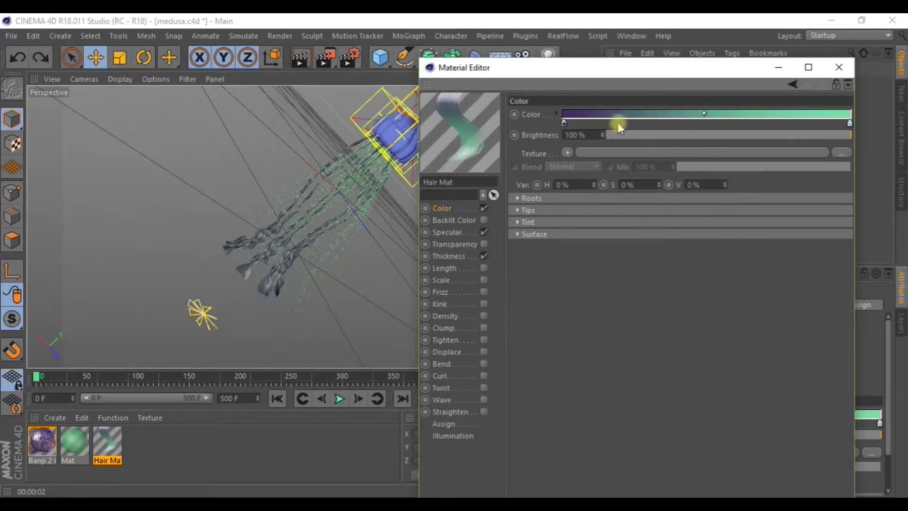
ctrl+drag(565, 125, 676, 124)
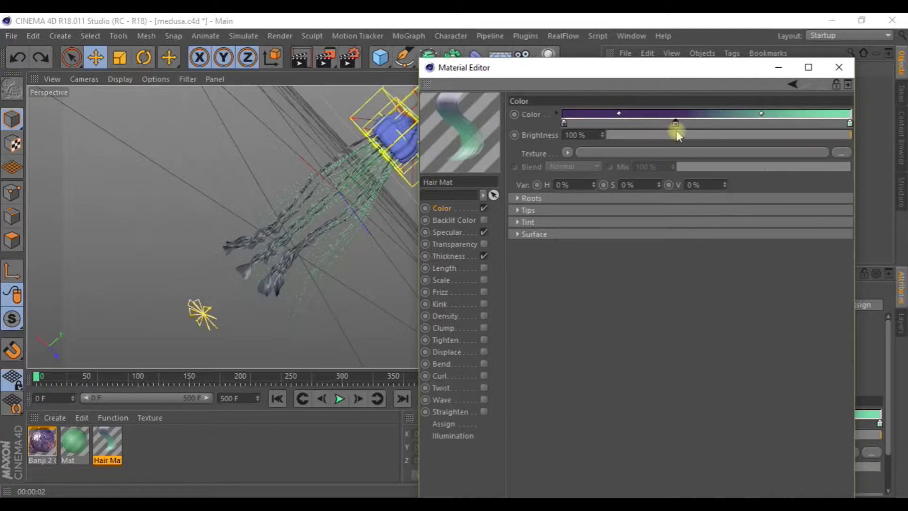
drag(678, 130, 650, 129)
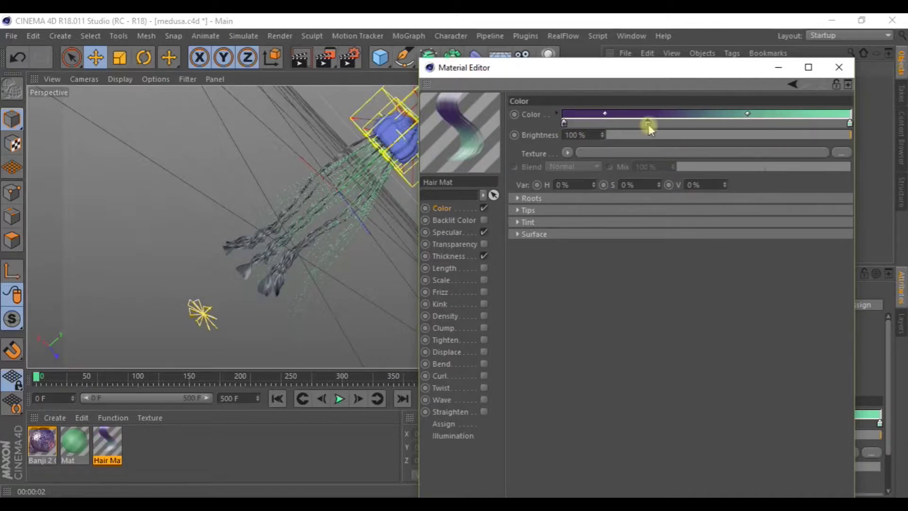
Enable Hair Mat transparency at about 68% strength.
click(450, 246)
click(484, 245)
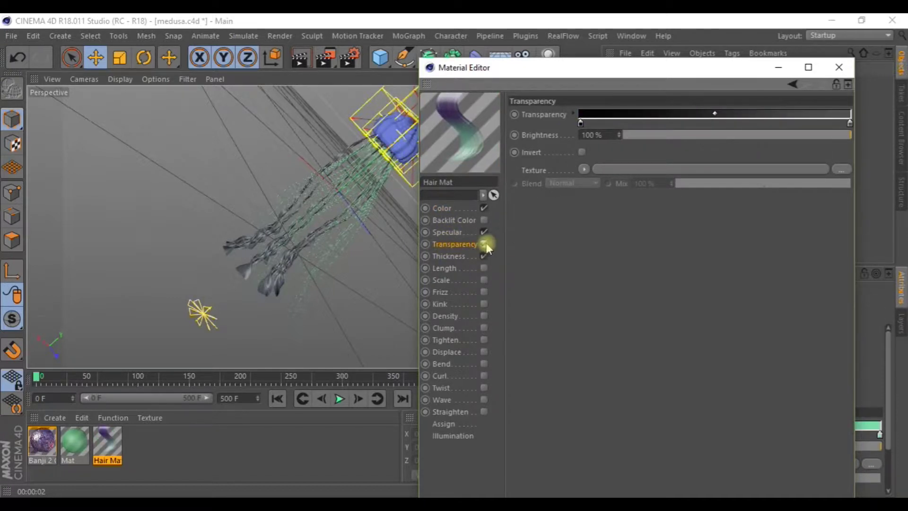
drag(729, 137, 804, 143)
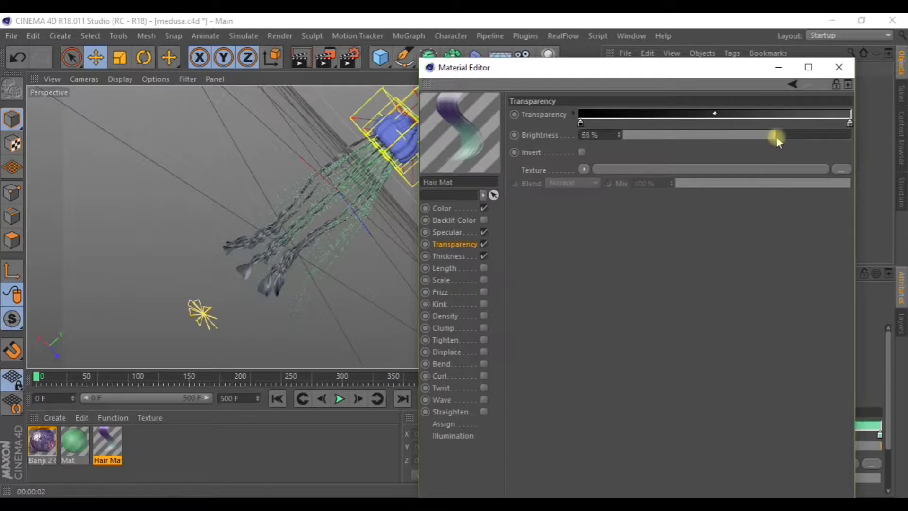
Taper the hair thickness curve from 4 cm root to 0.1 cm tip, then show Length settings.
click(449, 256)
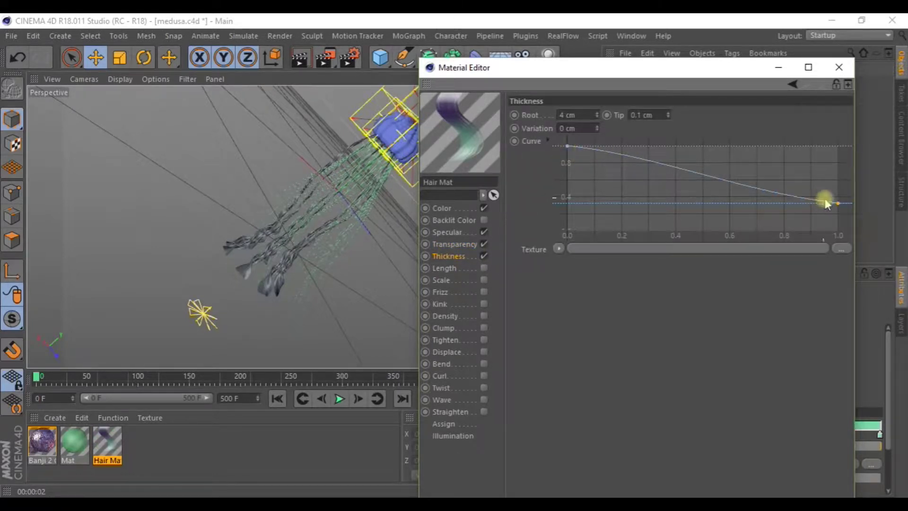
drag(838, 203, 846, 223)
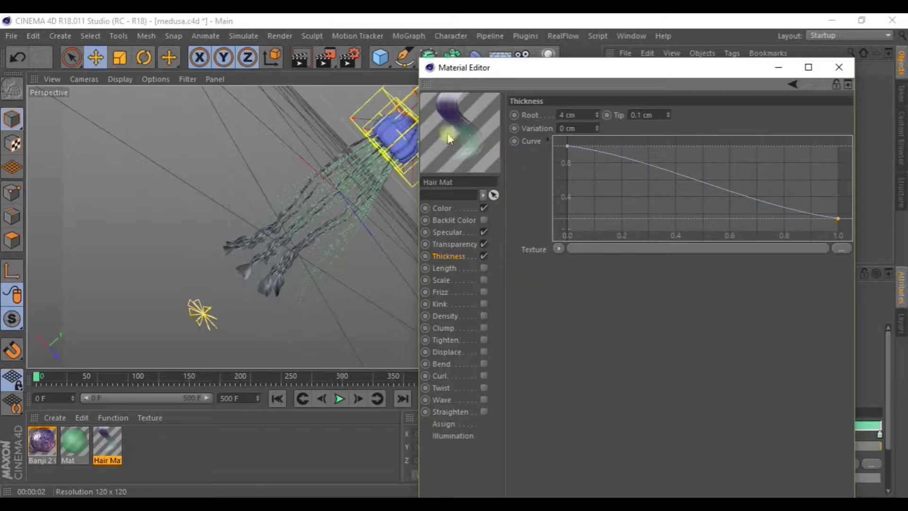
drag(568, 148, 567, 207)
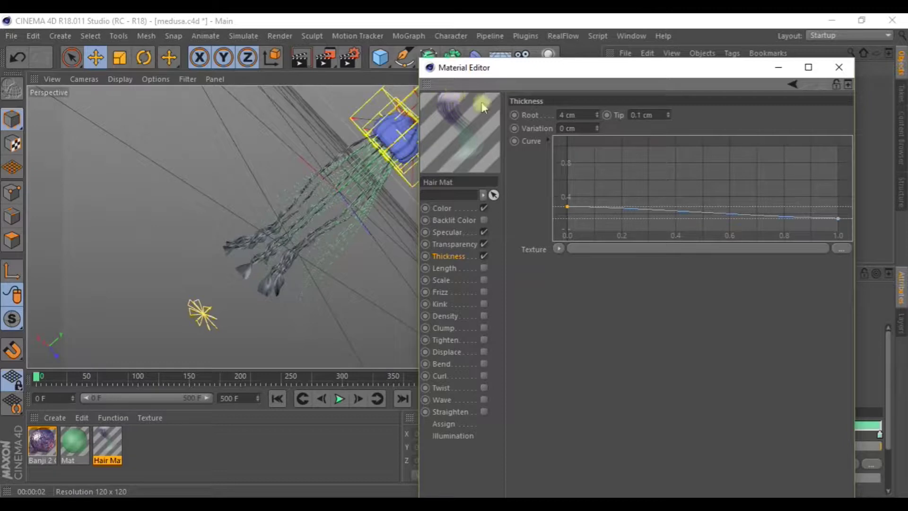
drag(567, 207, 566, 161)
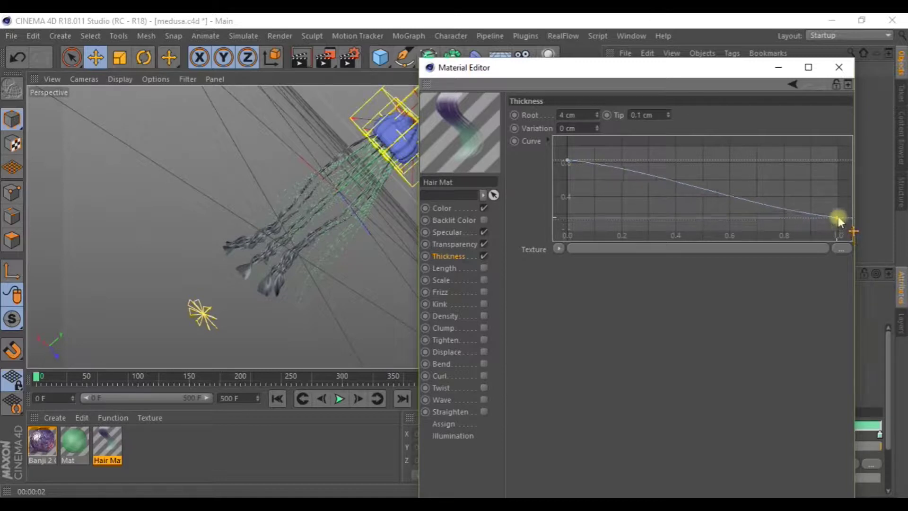
click(445, 268)
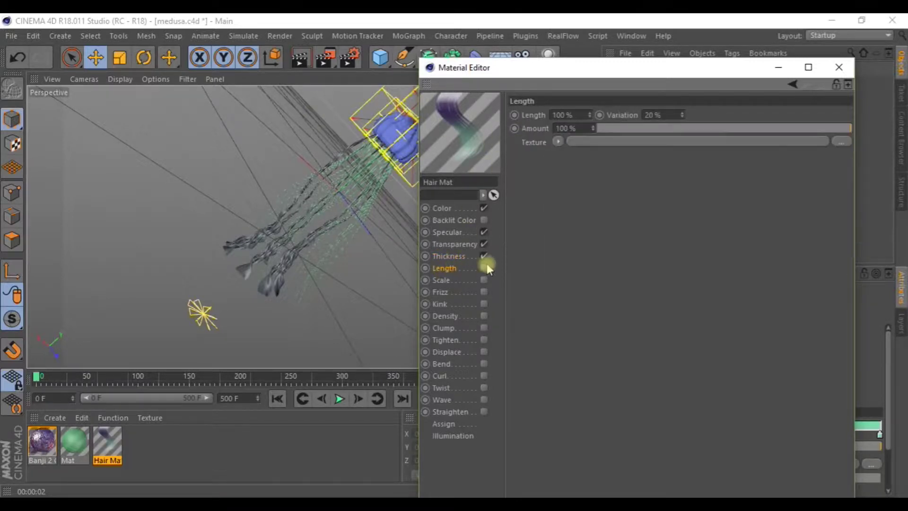
Enable hair Length at 12% with 100% variation.
click(484, 268)
click(632, 128)
drag(658, 129, 633, 129)
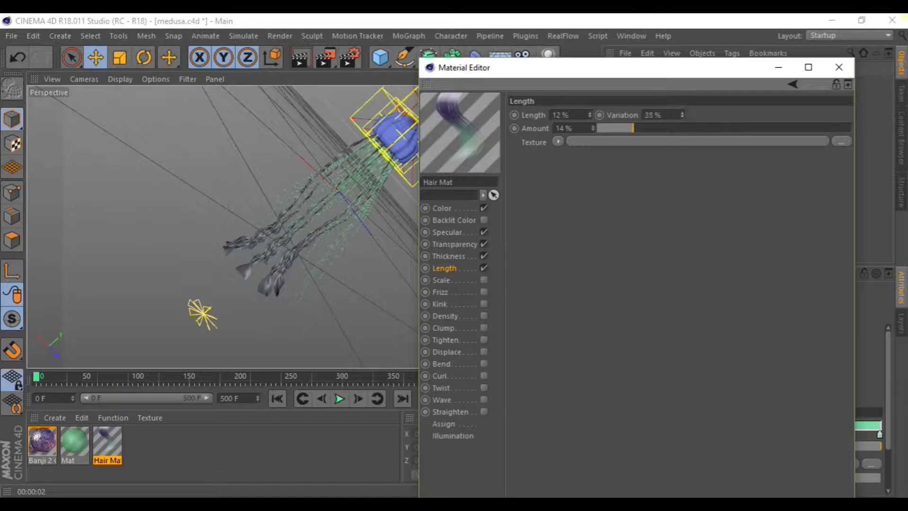
drag(664, 131, 694, 135)
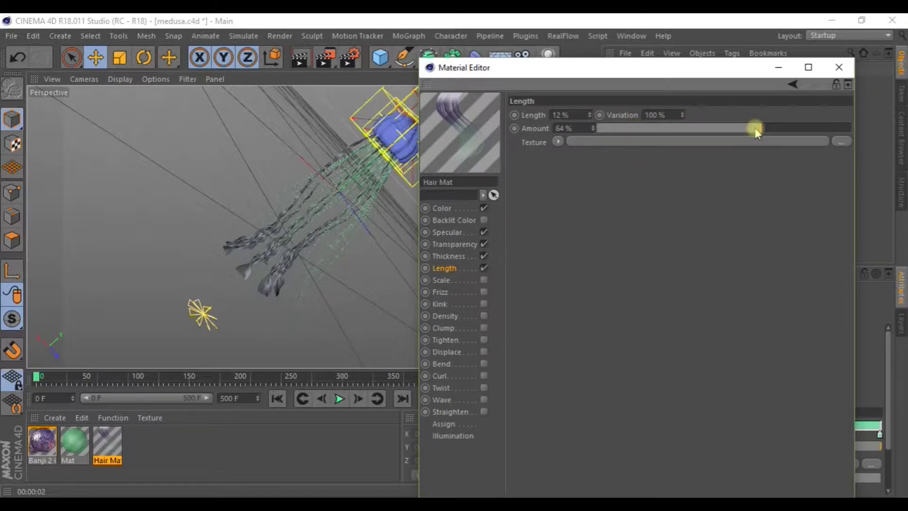
drag(757, 128, 717, 134)
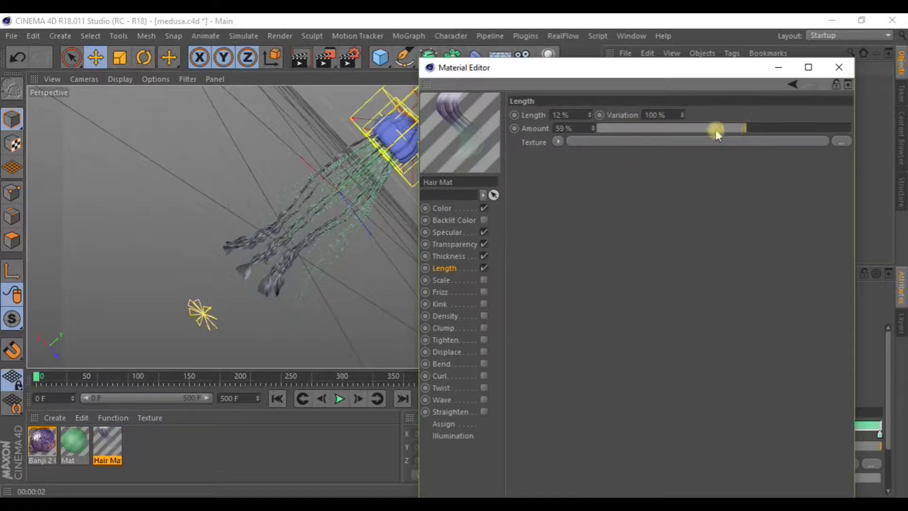
Turn on the Scale channel (100%, Variation 20%) and render the hair preview.
click(441, 280)
click(484, 280)
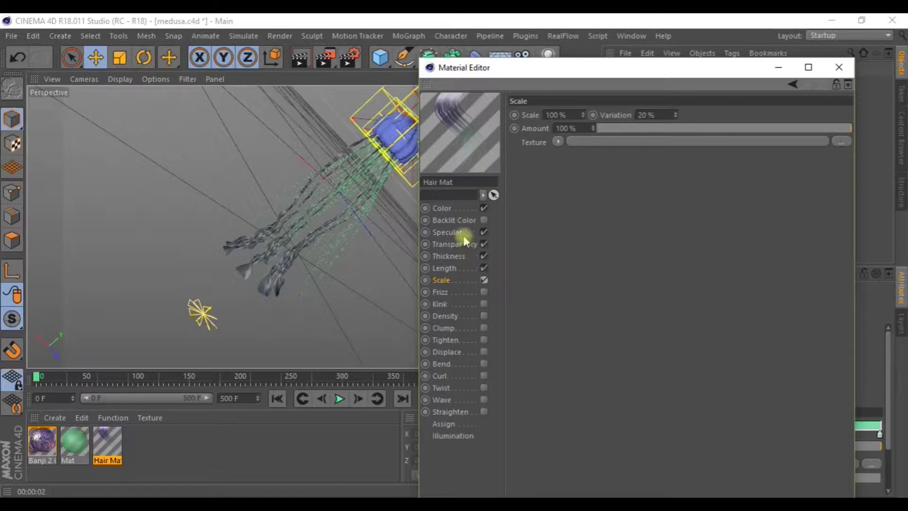
key(ctrl+r)
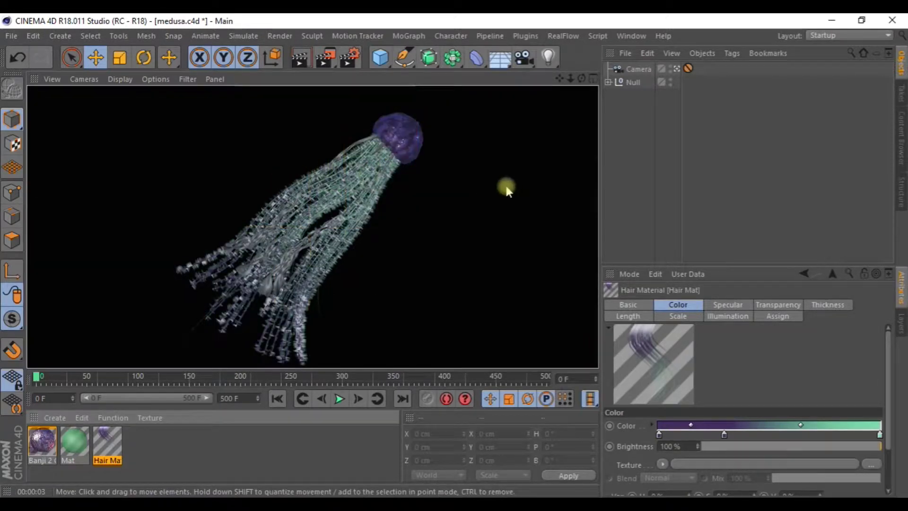
Reopen Hair Mat and set Transparency Brightness to 100%.
click(106, 432)
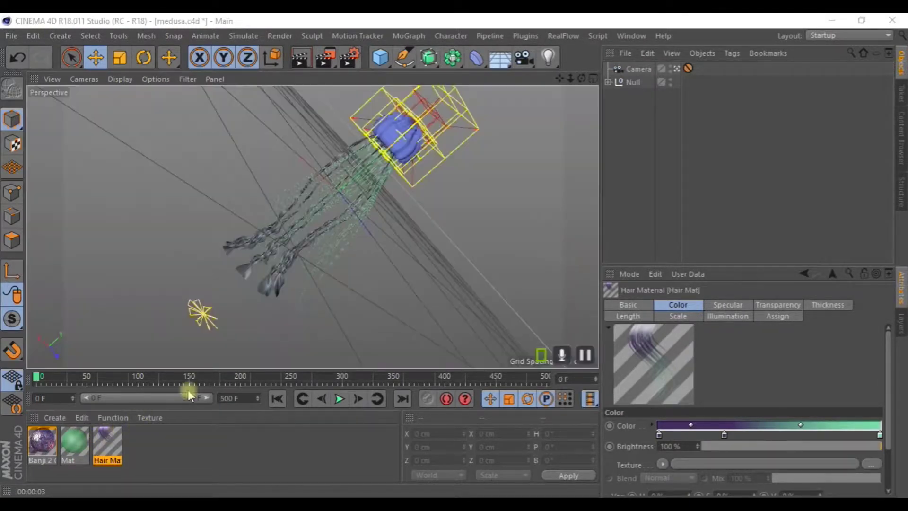
double_click(106, 440)
drag(577, 71, 485, 49)
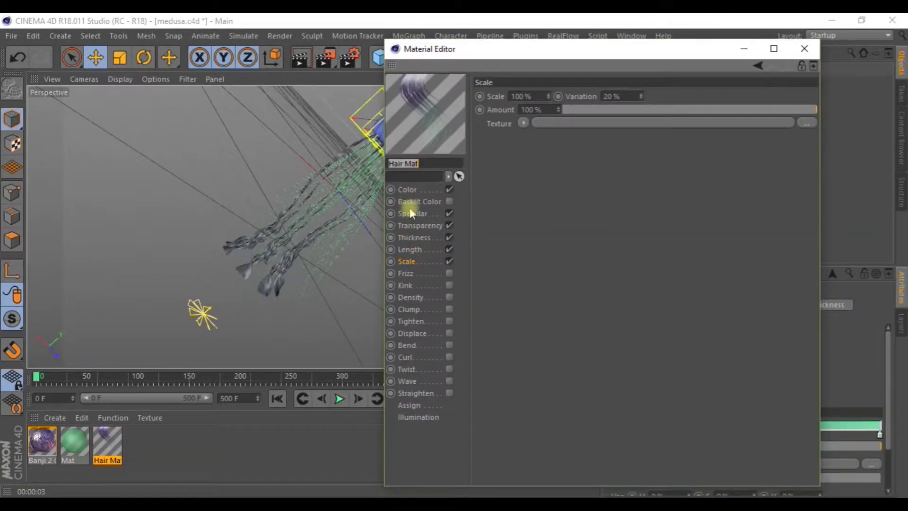
click(407, 227)
click(595, 117)
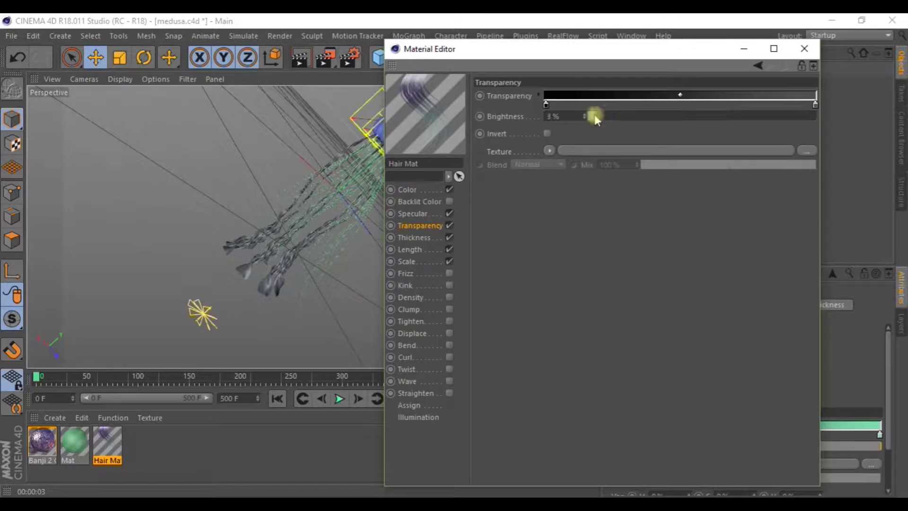
drag(595, 116, 823, 116)
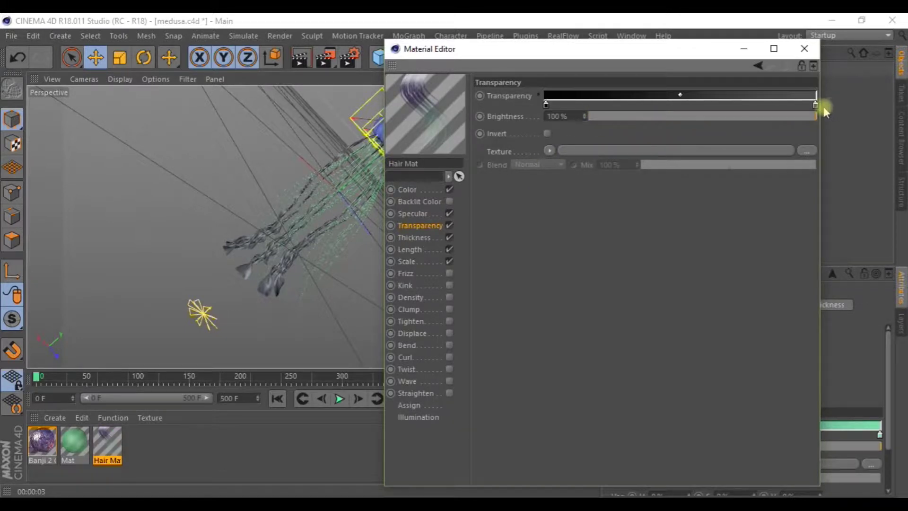
Recolour the transparency gradient from grey to white and close the editor.
double_click(546, 103)
drag(543, 131, 600, 132)
click(520, 152)
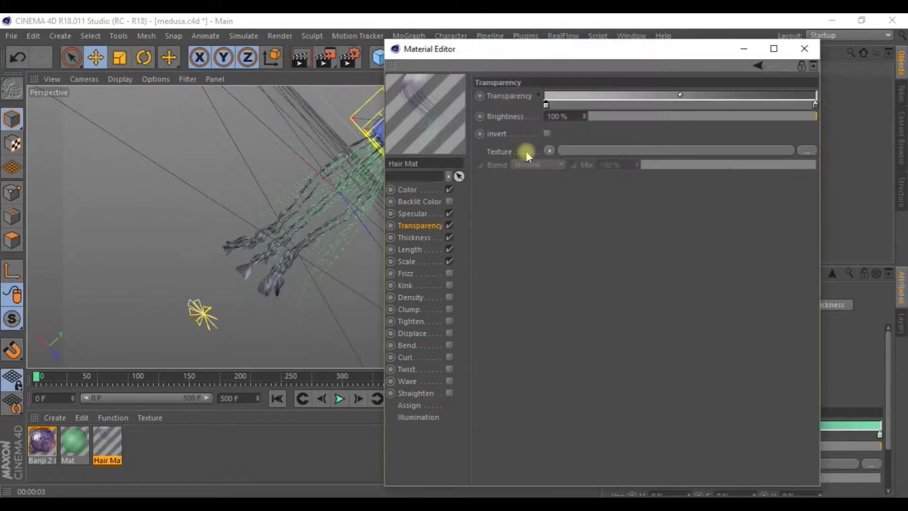
double_click(816, 103)
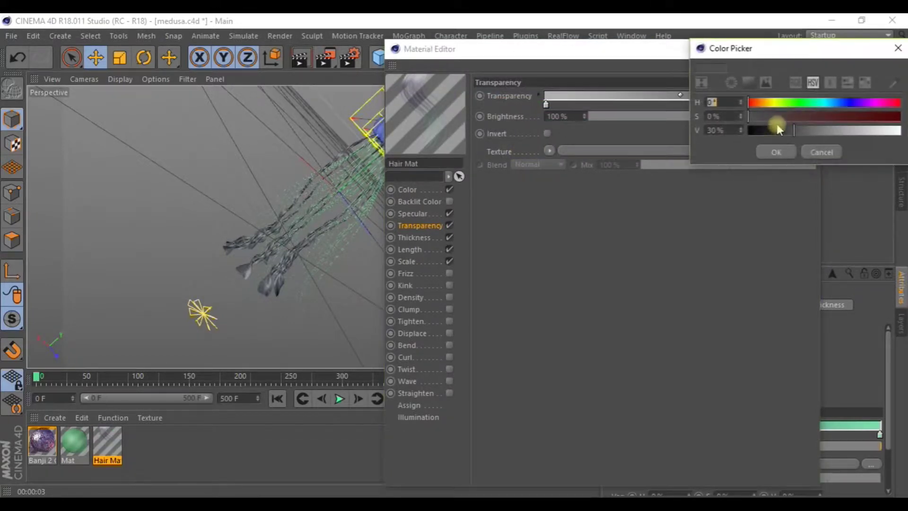
click(826, 135)
click(776, 153)
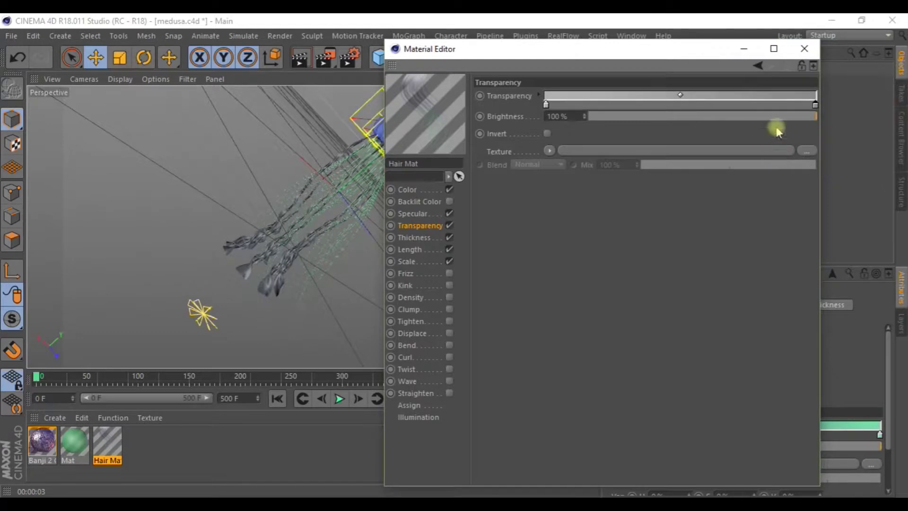
click(806, 51)
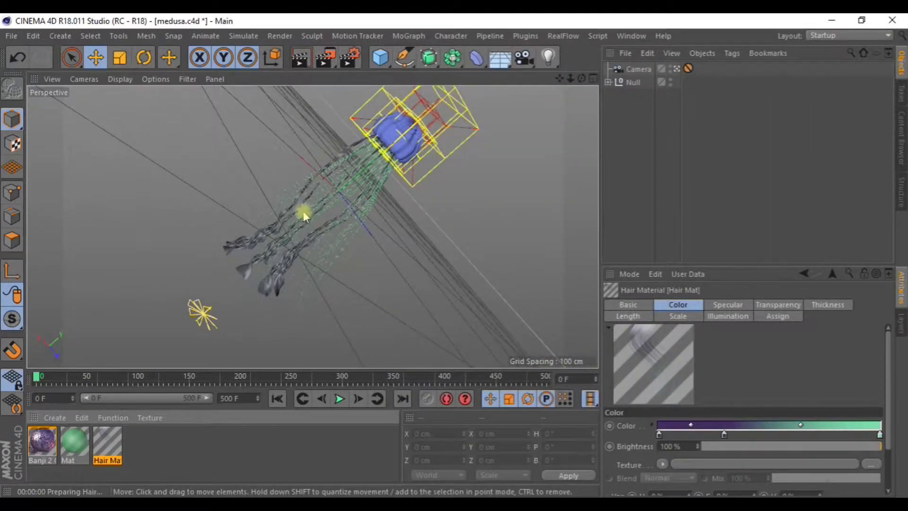
Reduce the Hair Mat Root thickness to 1.6 cm and render the thinner tentacles.
key(ctrl+r)
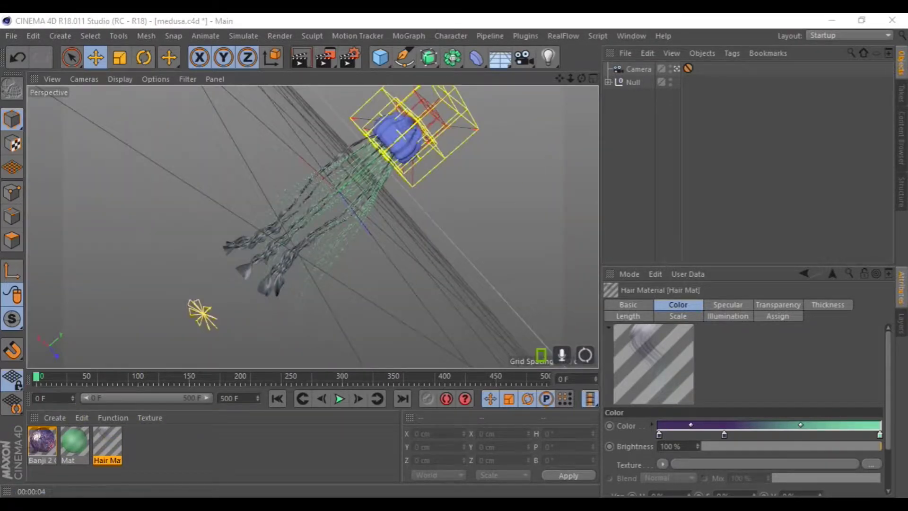
double_click(107, 444)
drag(442, 116, 389, 69)
click(334, 254)
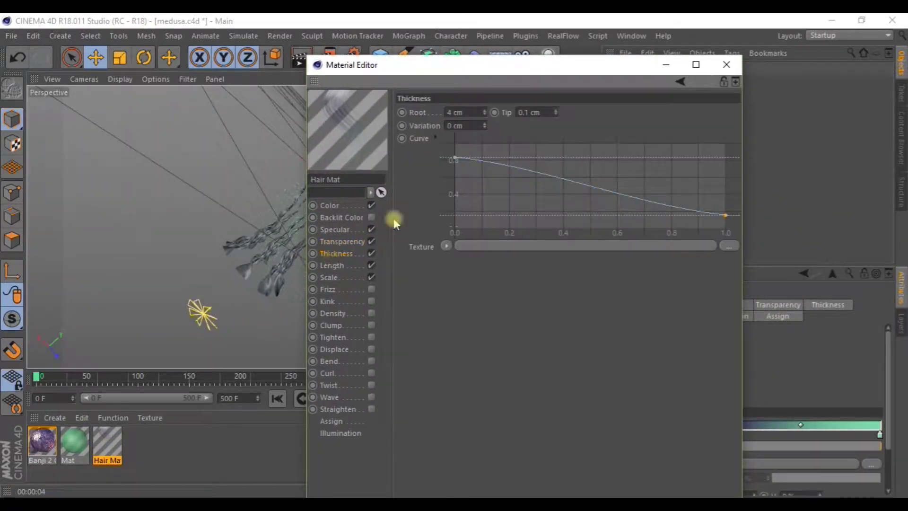
drag(485, 115, 454, 114)
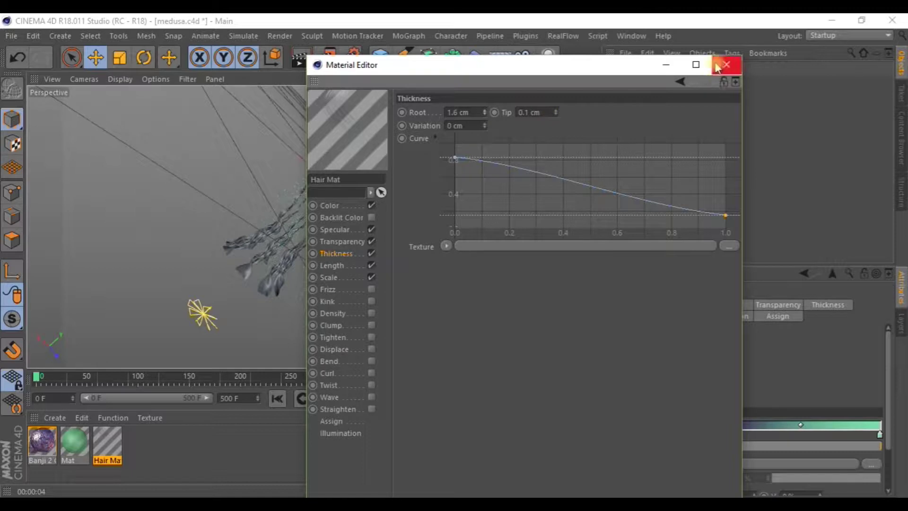
drag(594, 66, 698, 44)
click(308, 61)
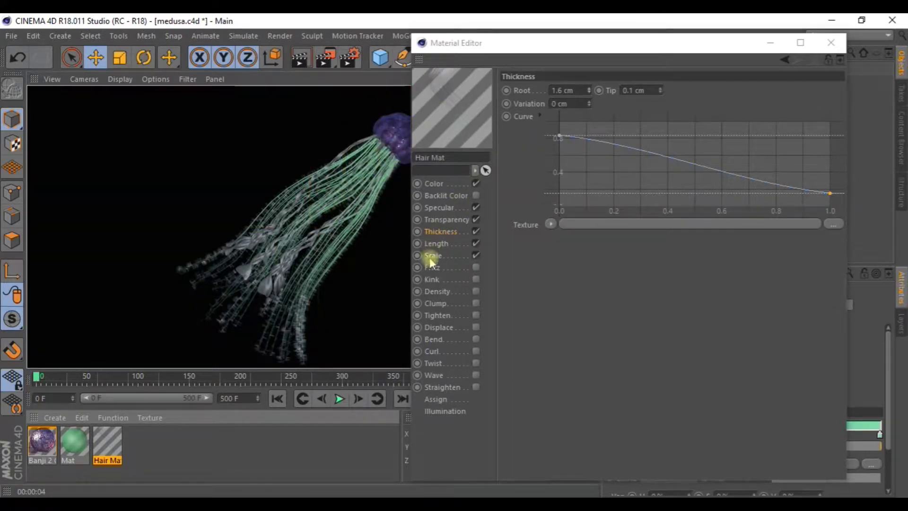
click(831, 43)
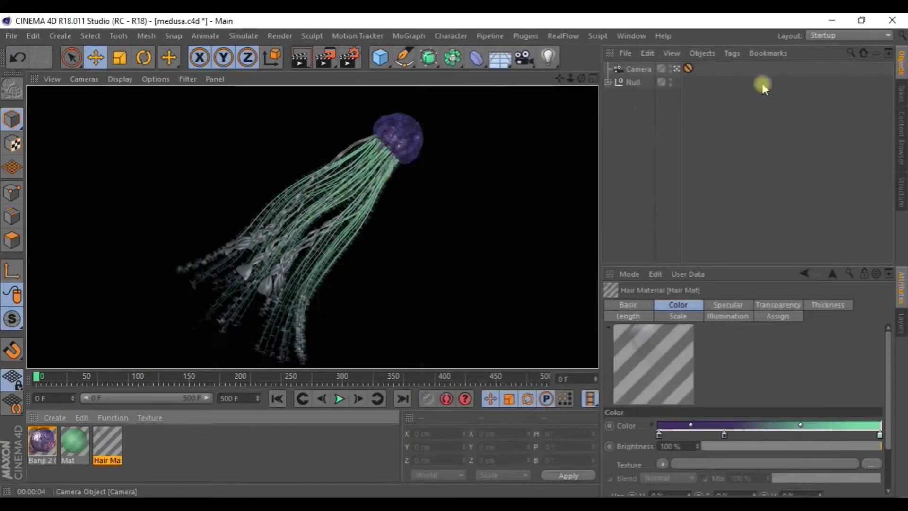
Expand Null, tentacle and Tentacle small, and select the Hair object.
click(610, 81)
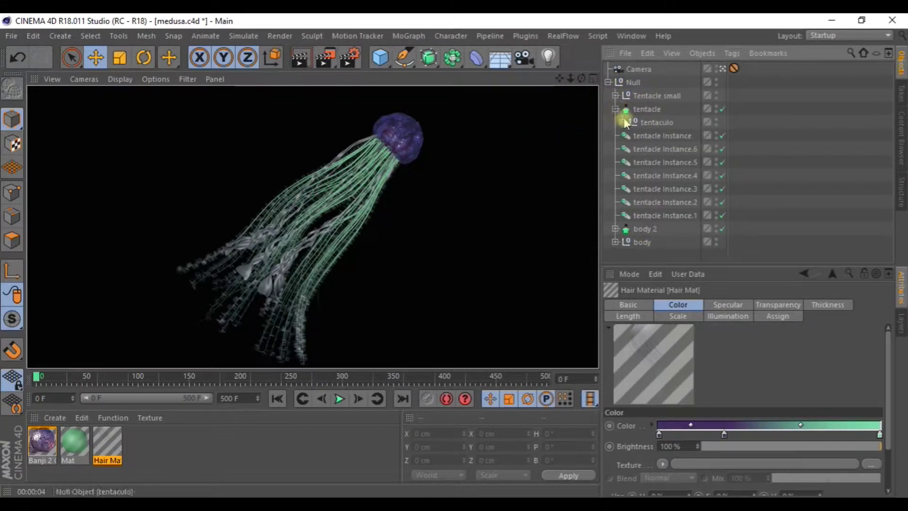
click(615, 109)
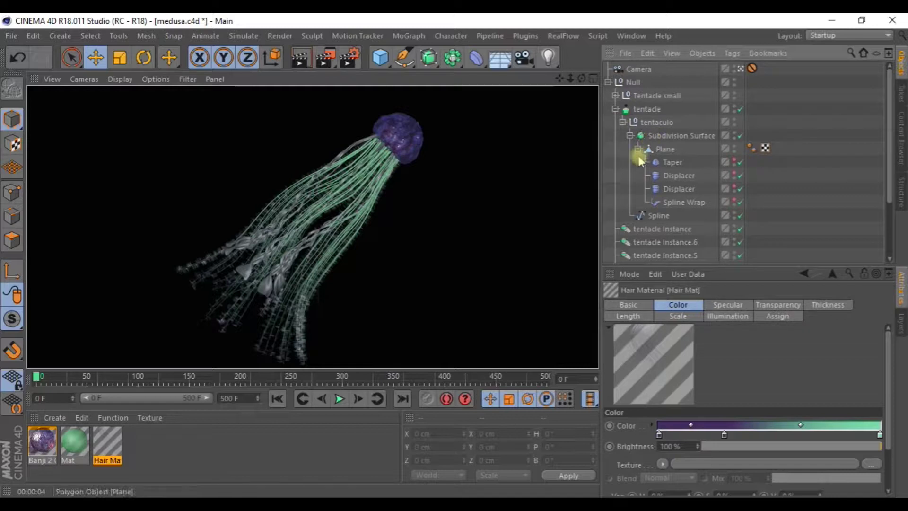
click(616, 95)
click(643, 124)
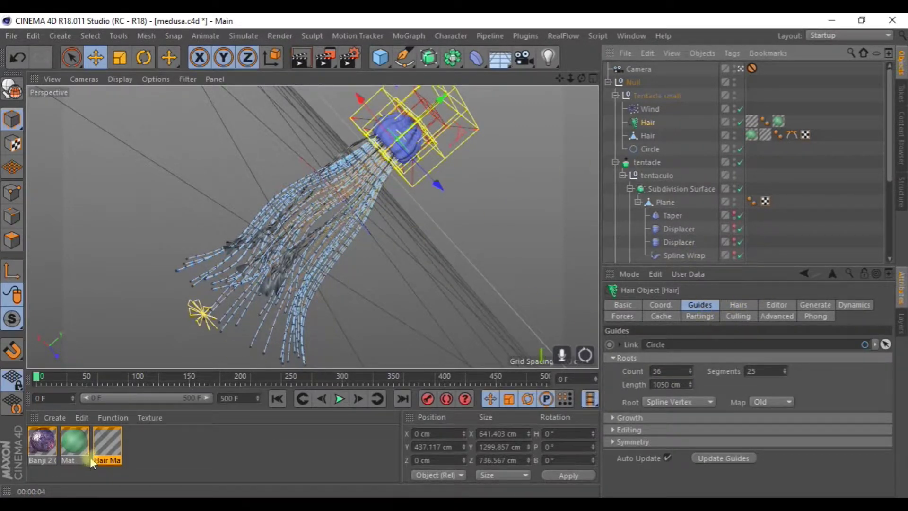
Apply Hair Mat to the Hair object, then show the Content Browser materials.
click(113, 449)
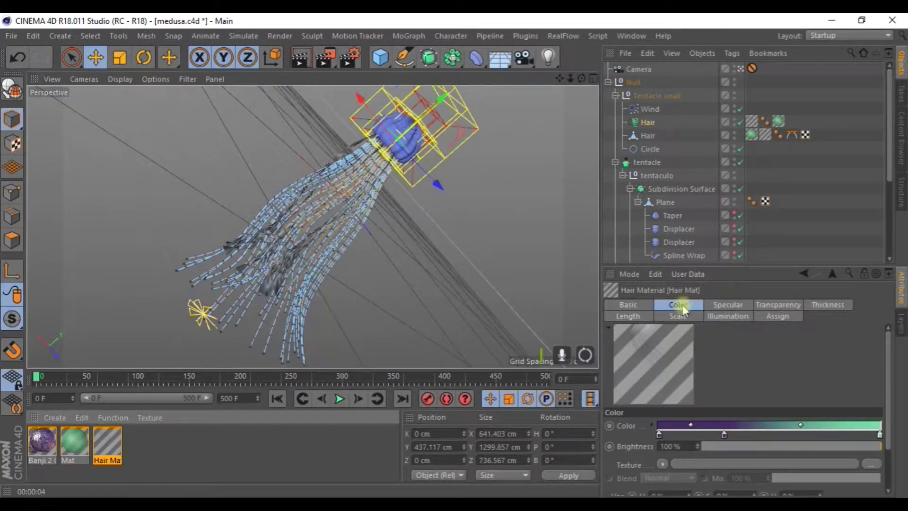
click(651, 123)
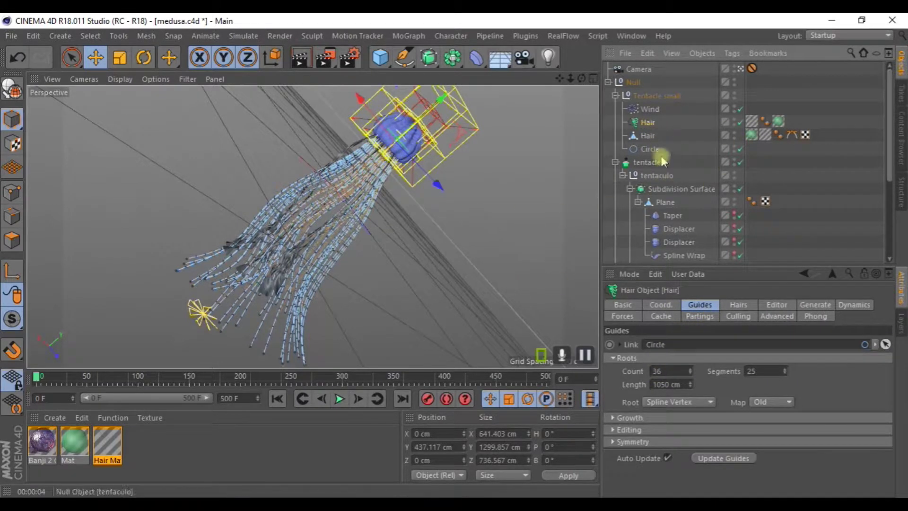
click(119, 438)
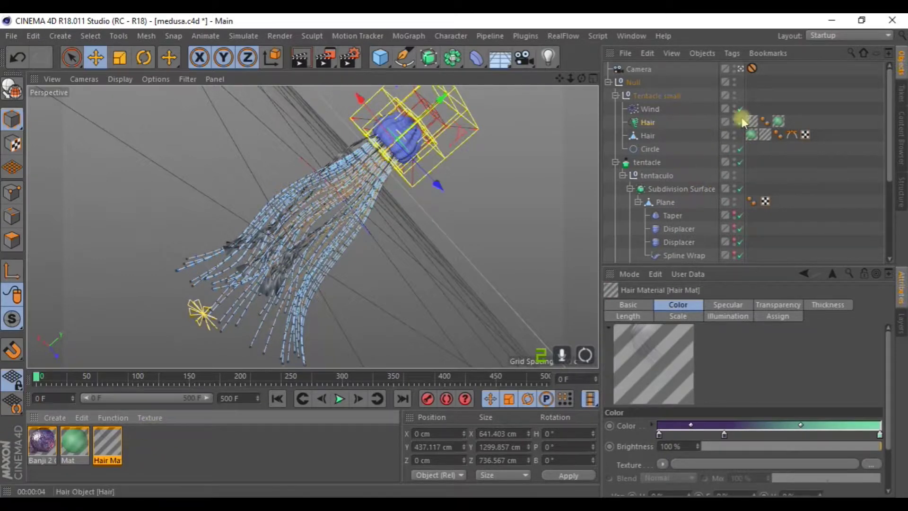
click(647, 122)
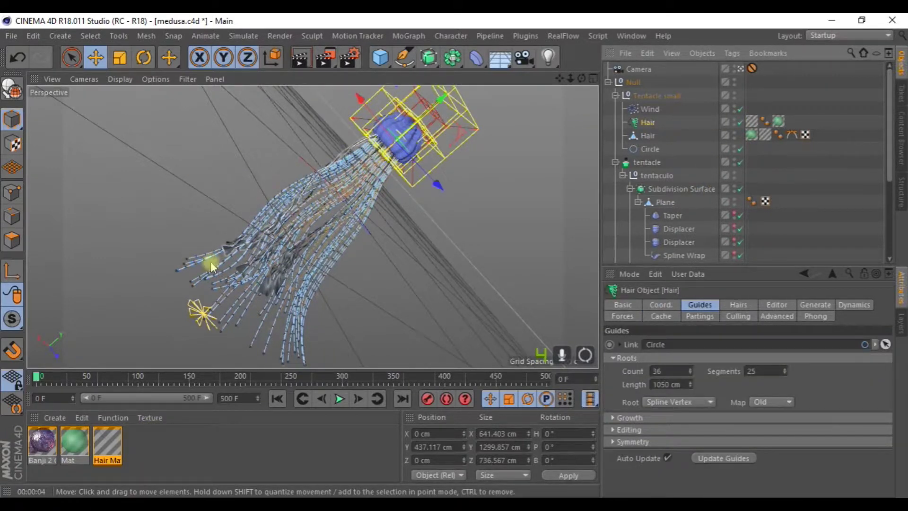
drag(113, 447, 314, 176)
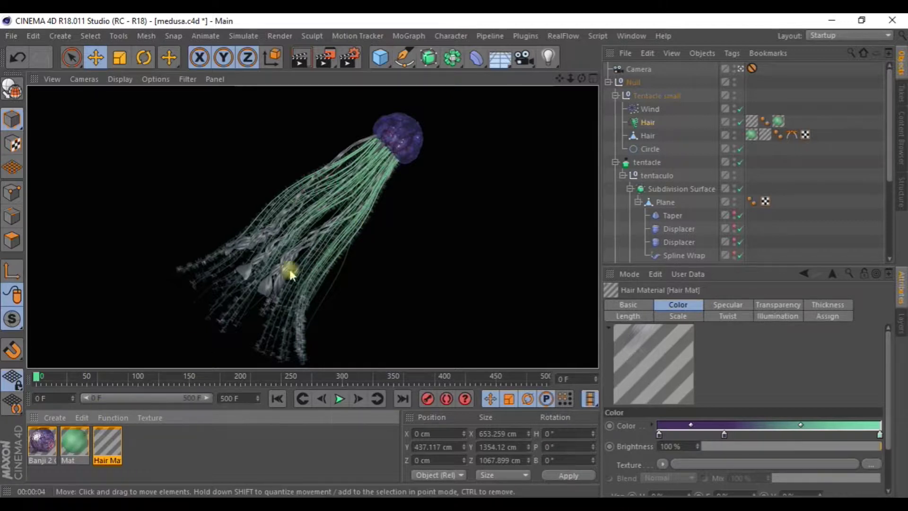
click(901, 138)
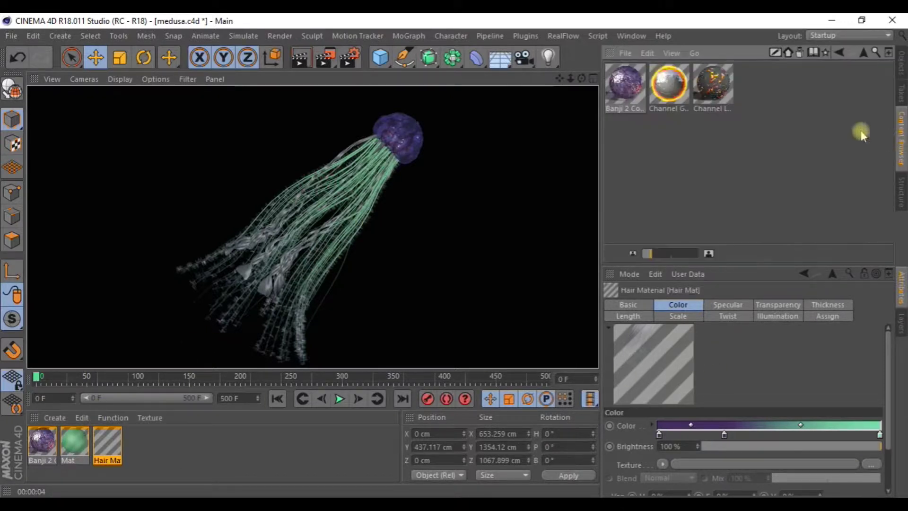
Add the red Banji Glass 003 from Presets > Prime > Glass to the material list.
click(840, 55)
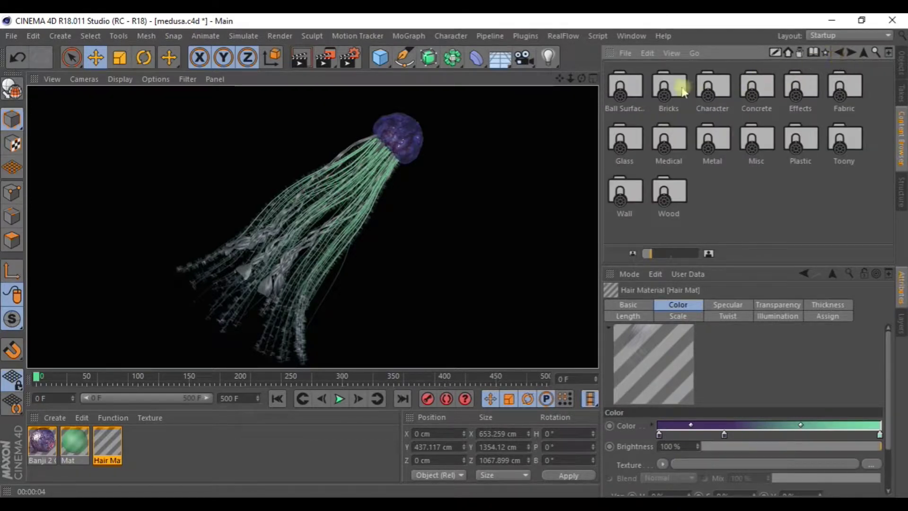
click(837, 59)
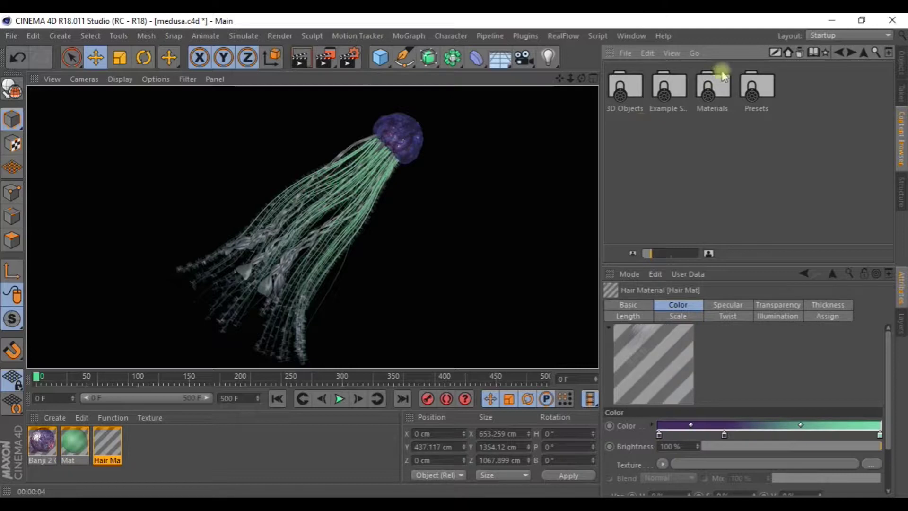
click(840, 58)
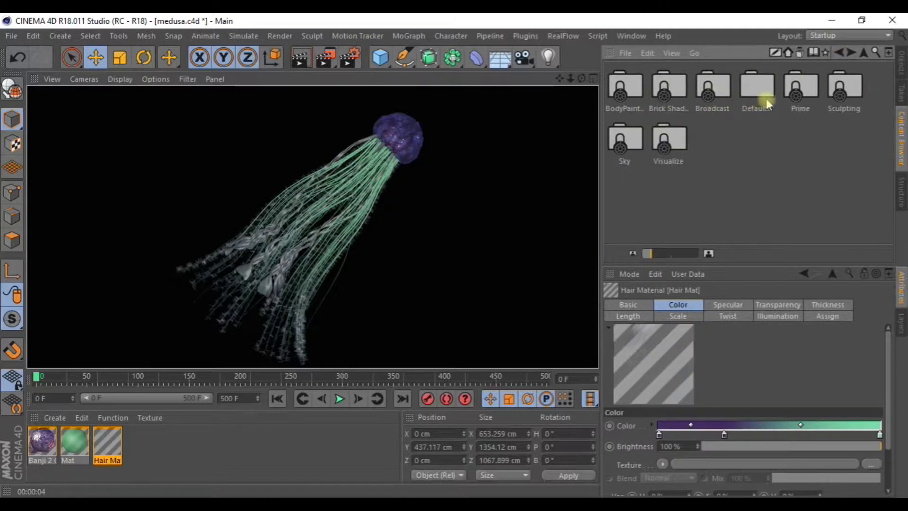
double_click(796, 91)
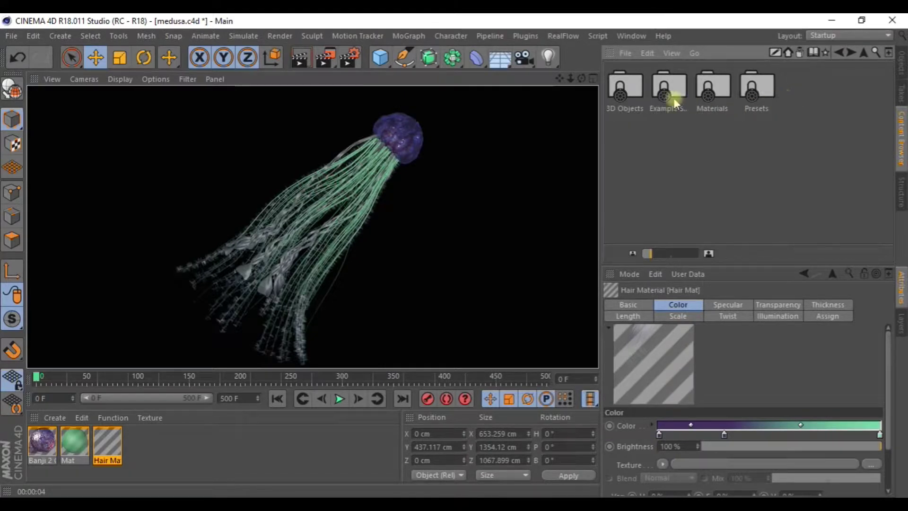
double_click(625, 144)
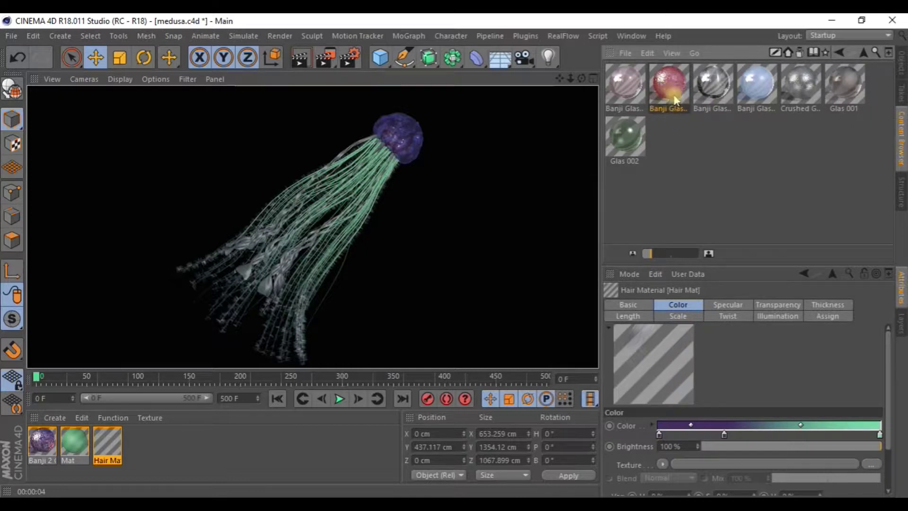
drag(668, 97, 152, 449)
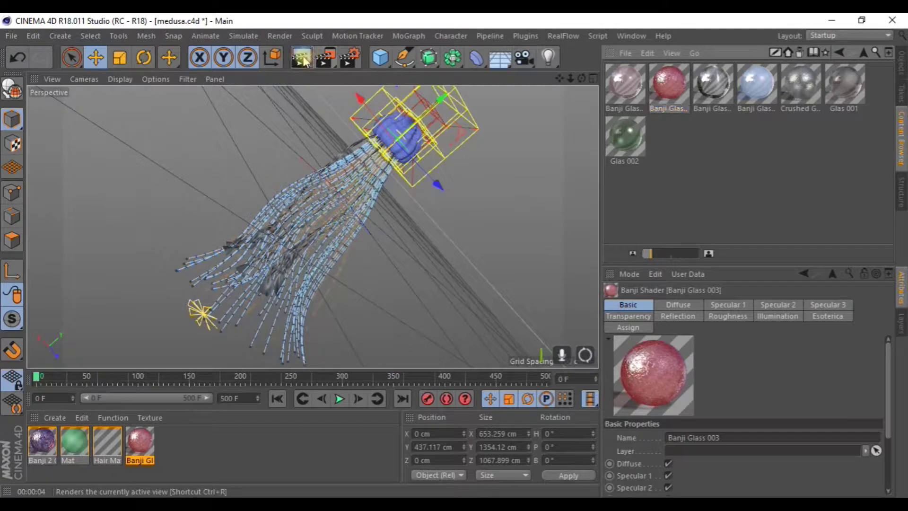
Preview-render the scene, then open Banji Glass 003 in the Material Editor.
click(304, 61)
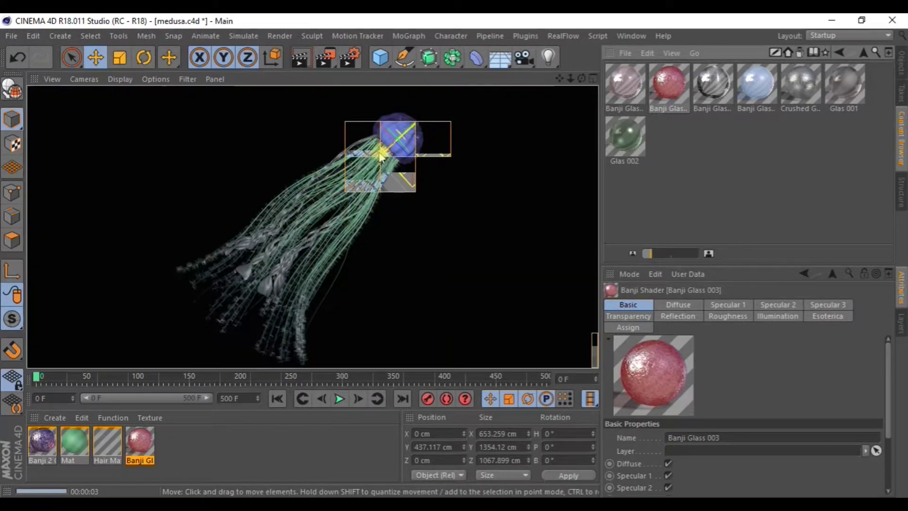
click(145, 437)
double_click(140, 442)
drag(805, 116, 501, 45)
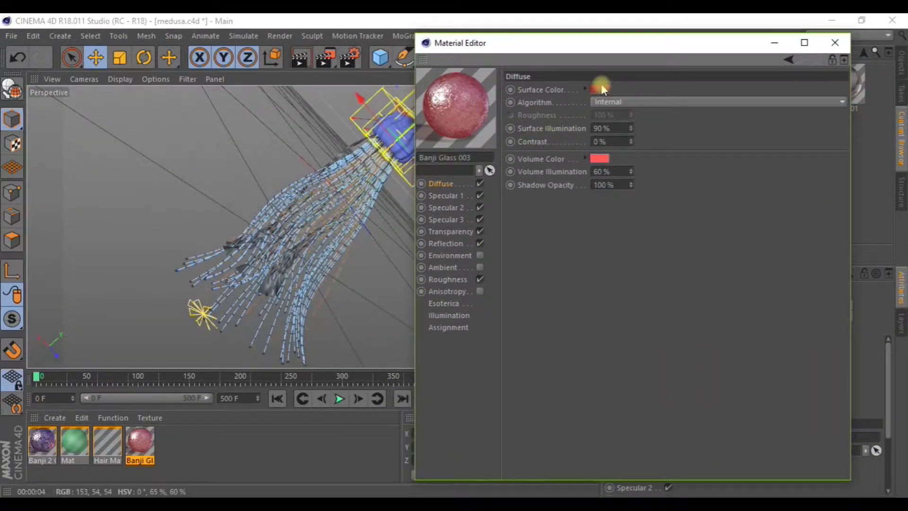
Set the glass Surface Color and Volume Color to mint green.
click(600, 89)
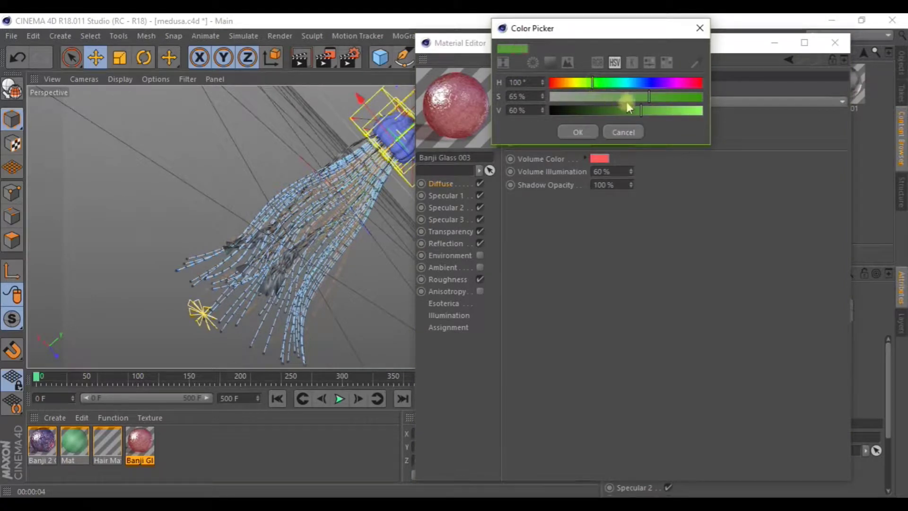
drag(642, 110, 676, 111)
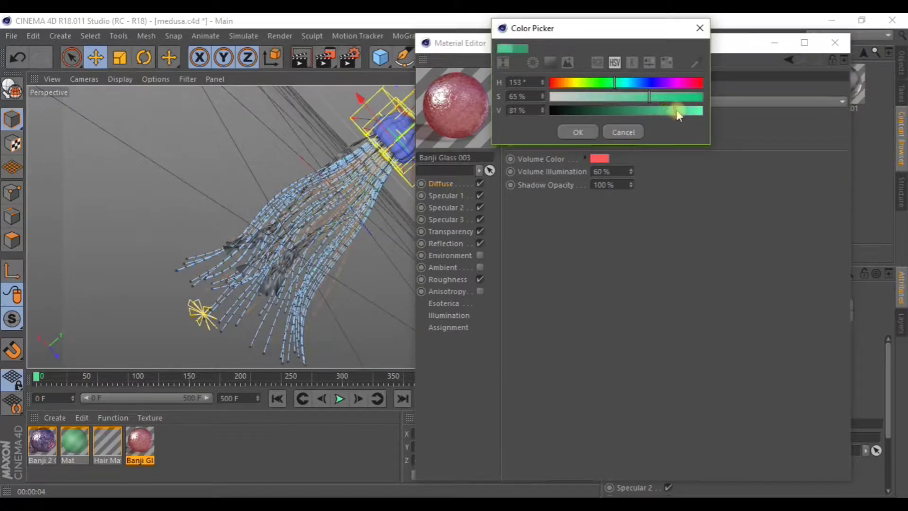
click(578, 132)
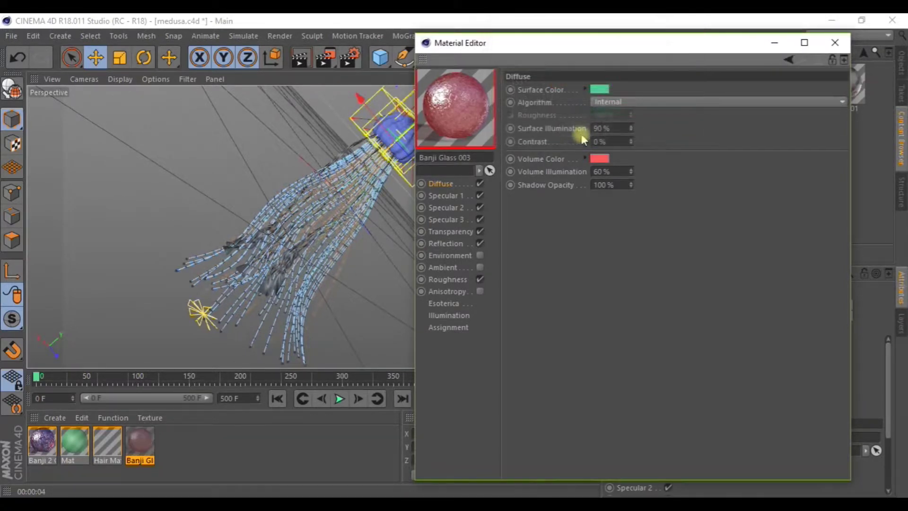
click(600, 159)
click(596, 159)
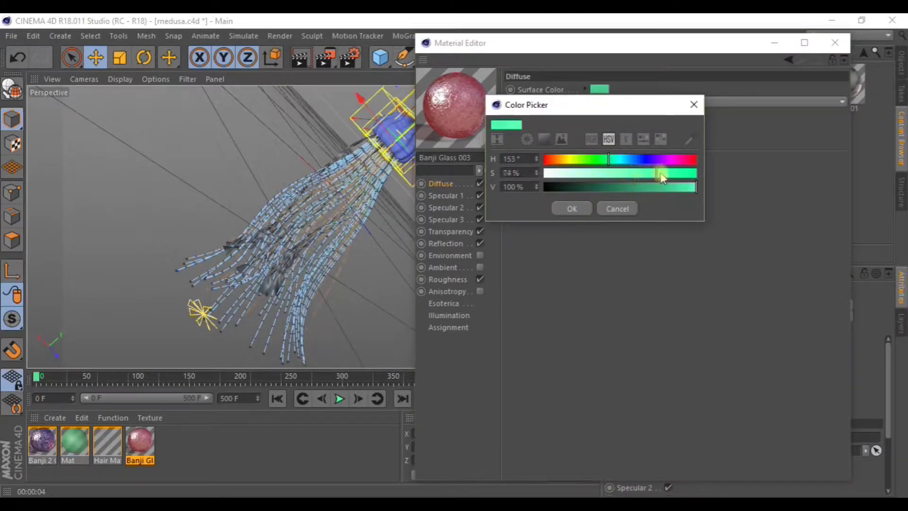
click(578, 208)
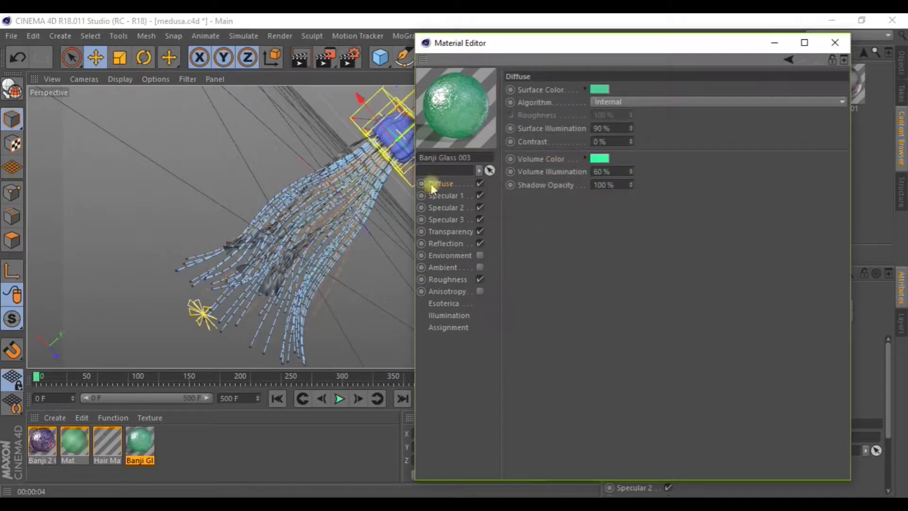
Set the Specular 3 colour of Banji Glass 003 to cyan.
click(443, 196)
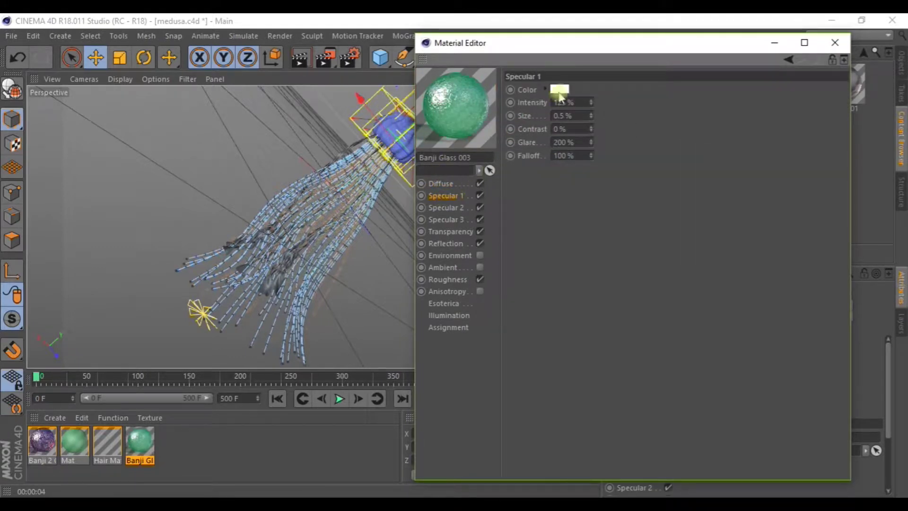
click(447, 220)
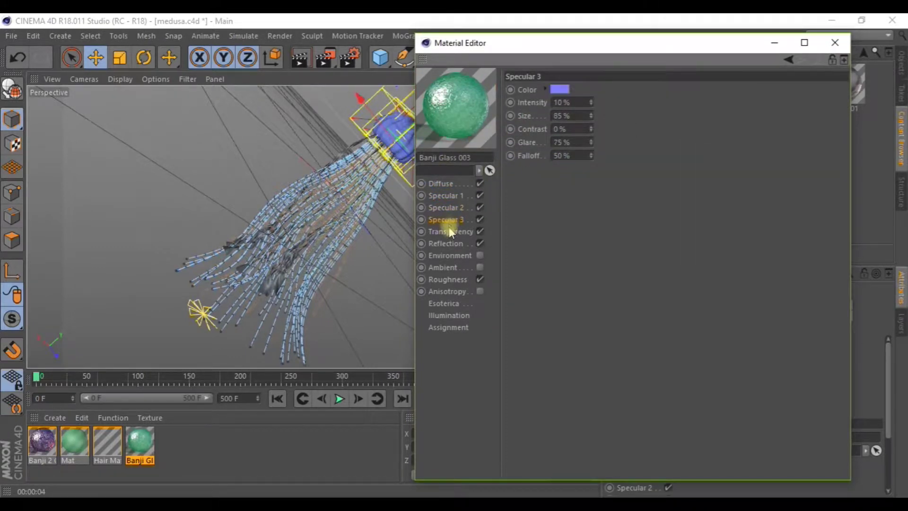
click(561, 91)
click(562, 92)
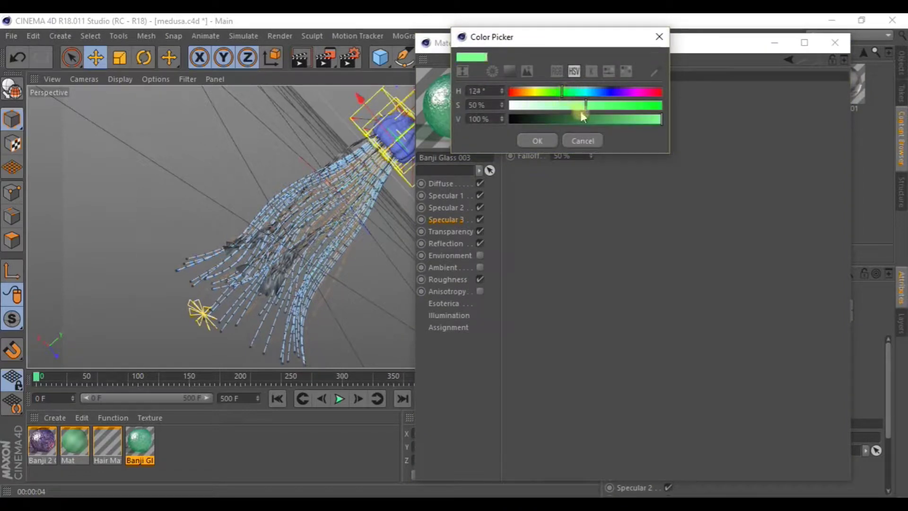
click(582, 92)
drag(586, 105, 618, 106)
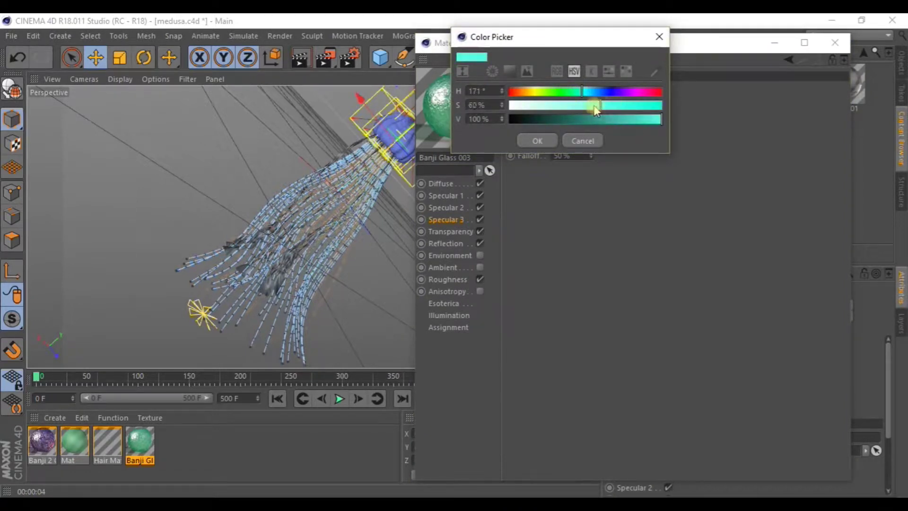
click(539, 141)
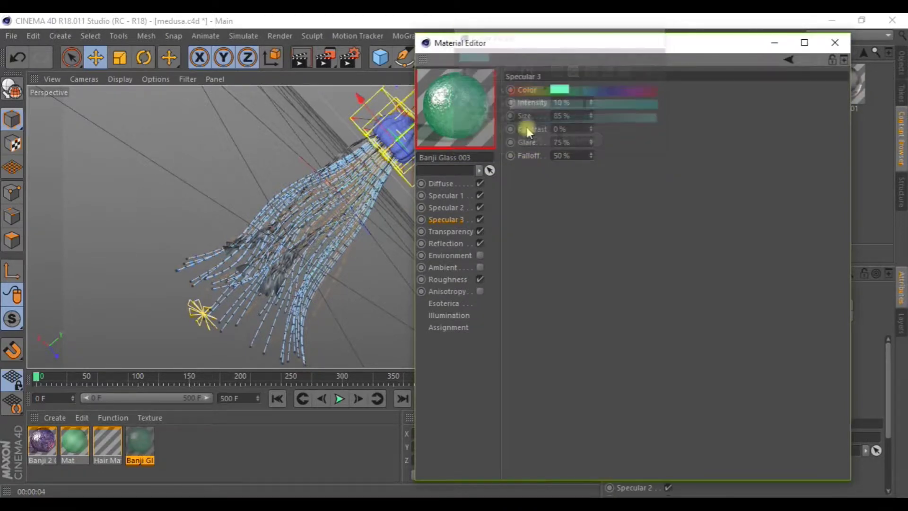
Set Front Opacity to 0%, leave Reflection and Roughness unchanged, and close the editor.
click(439, 232)
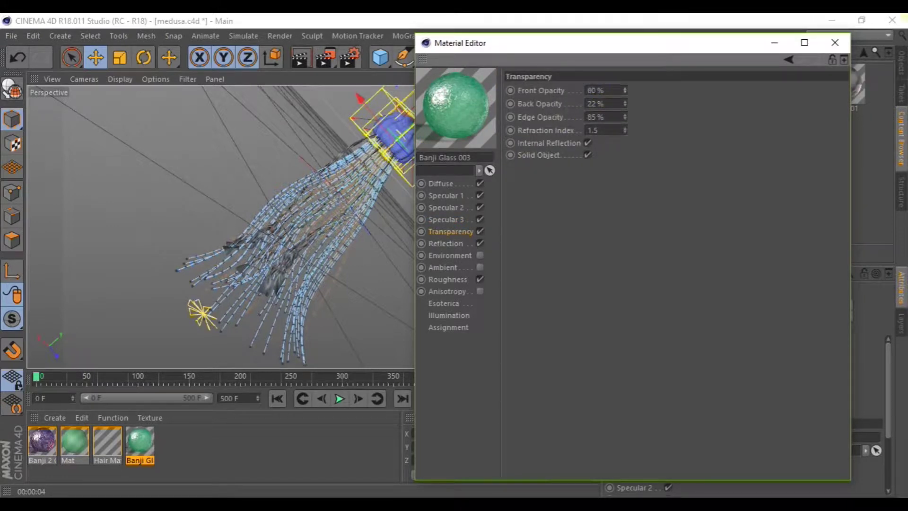
drag(625, 89, 630, 85)
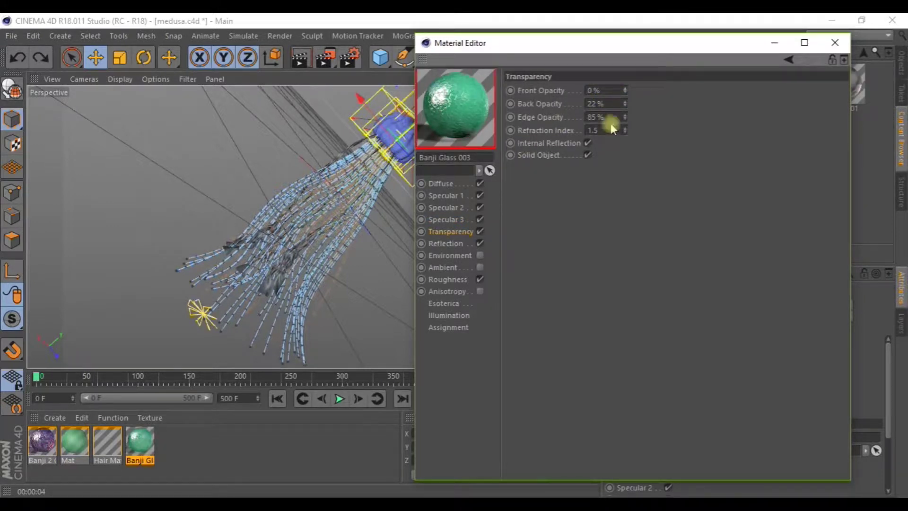
click(442, 244)
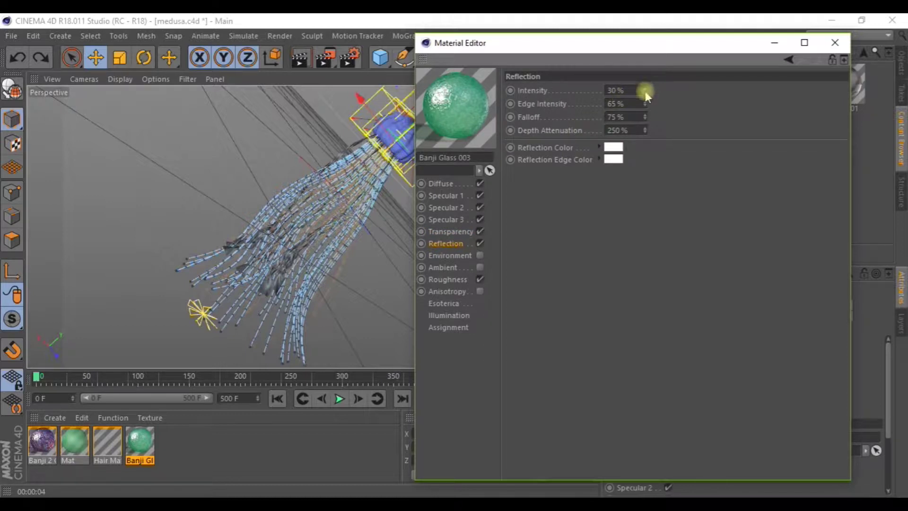
drag(647, 95, 647, 89)
key(ctrl+z)
click(447, 280)
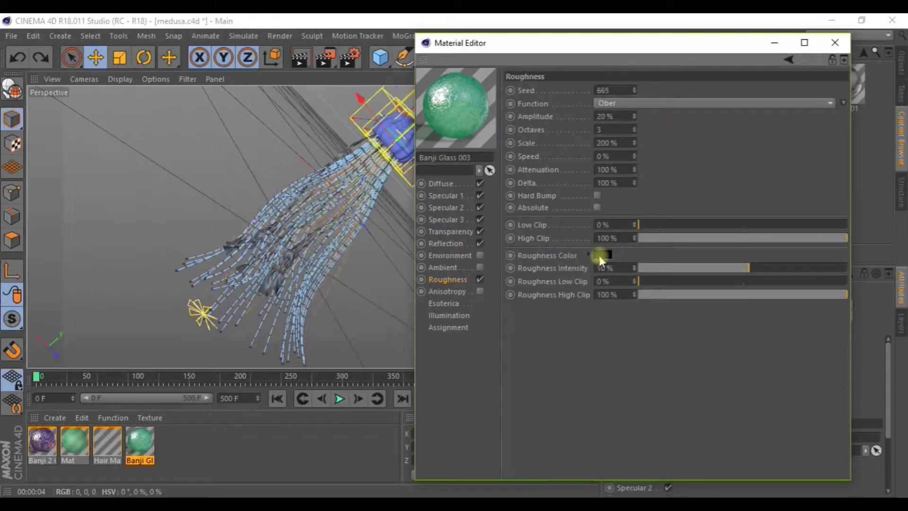
click(835, 42)
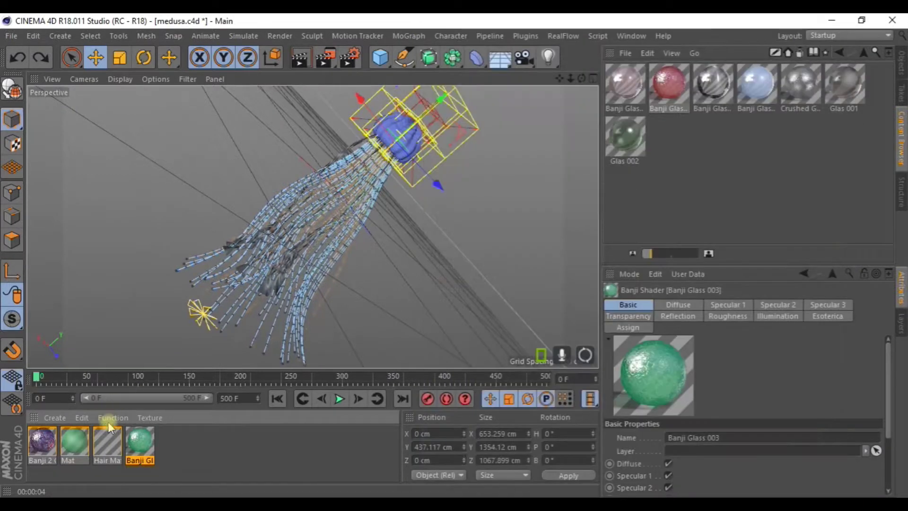
Delete the Mat material, put Banji Glass 003 on Hair, and duplicate Banji 2 Colors.
click(901, 63)
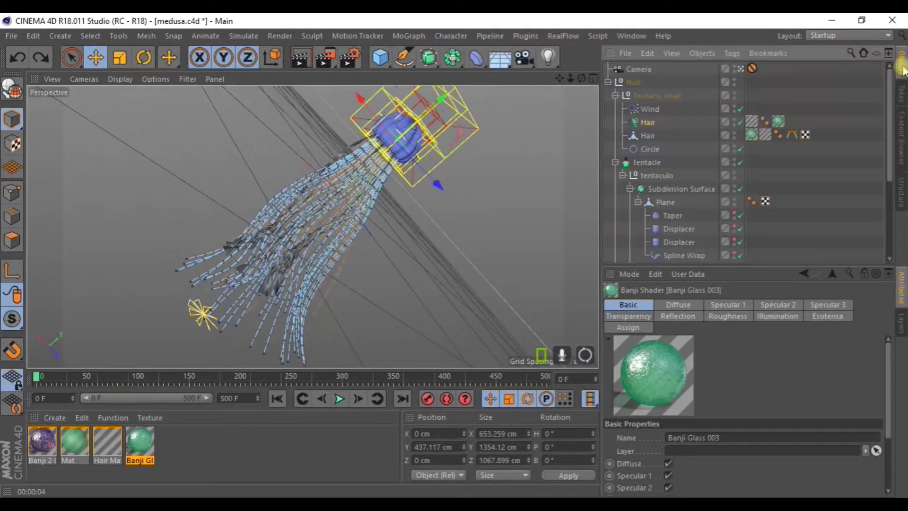
click(75, 441)
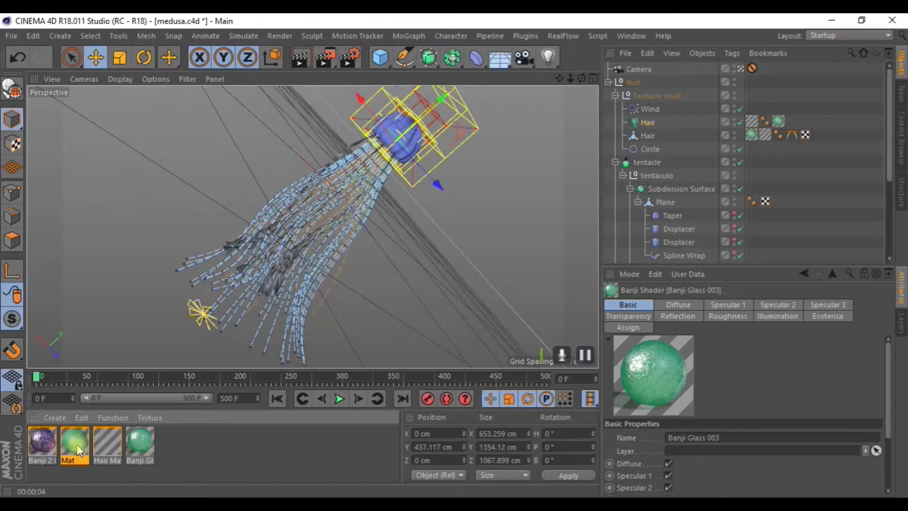
key(Delete)
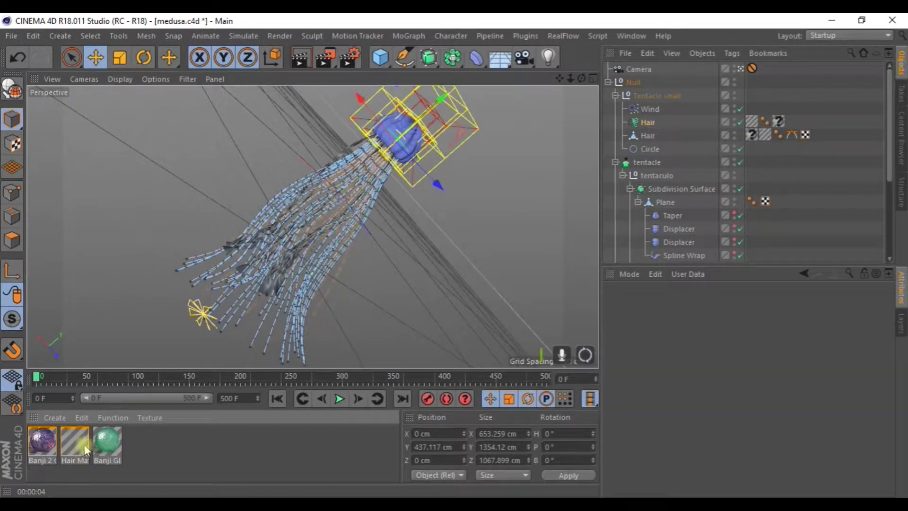
mouse_move(107, 444)
mouse_down()
mouse_move(784, 121)
mouse_move(752, 135)
mouse_up()
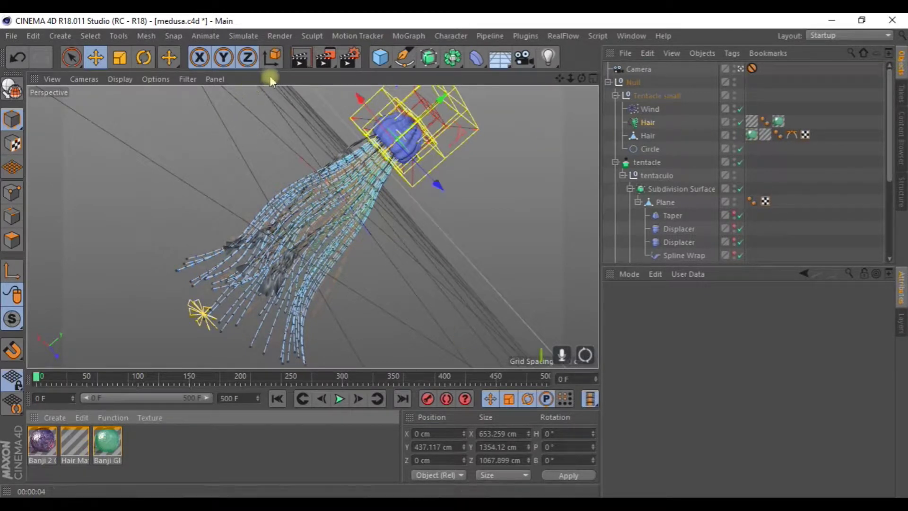
click(75, 442)
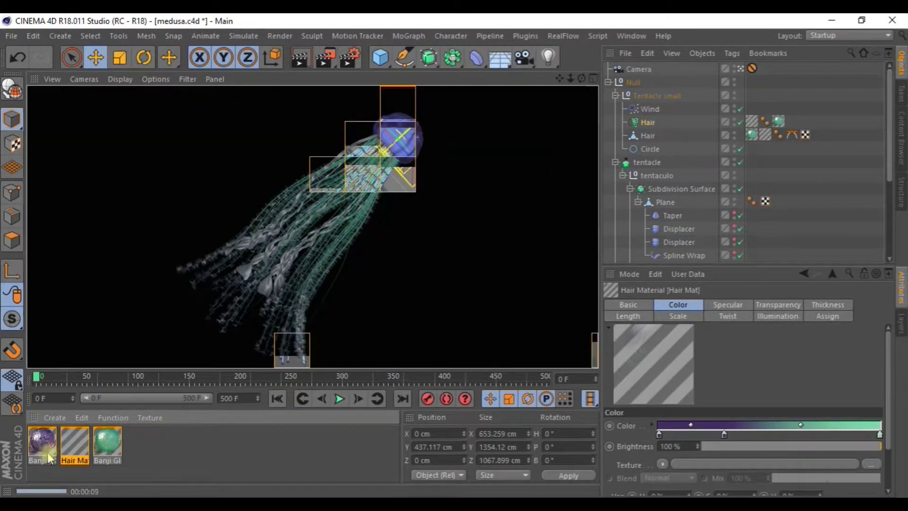
mouse_move(43, 444)
mouse_down()
mouse_move(152, 446)
mouse_move(140, 445)
mouse_up()
Give the Banji 2 Colors copy a lighter green surface colour and green volume colour.
double_click(140, 442)
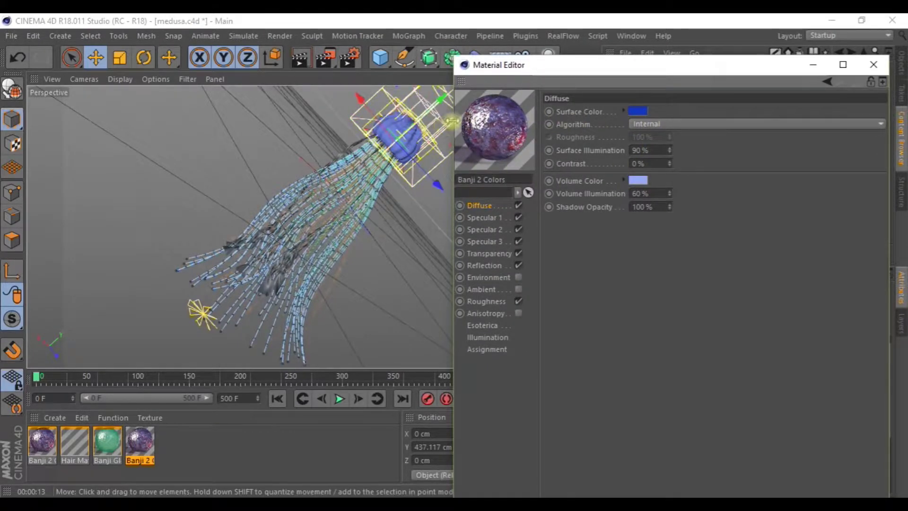
click(639, 112)
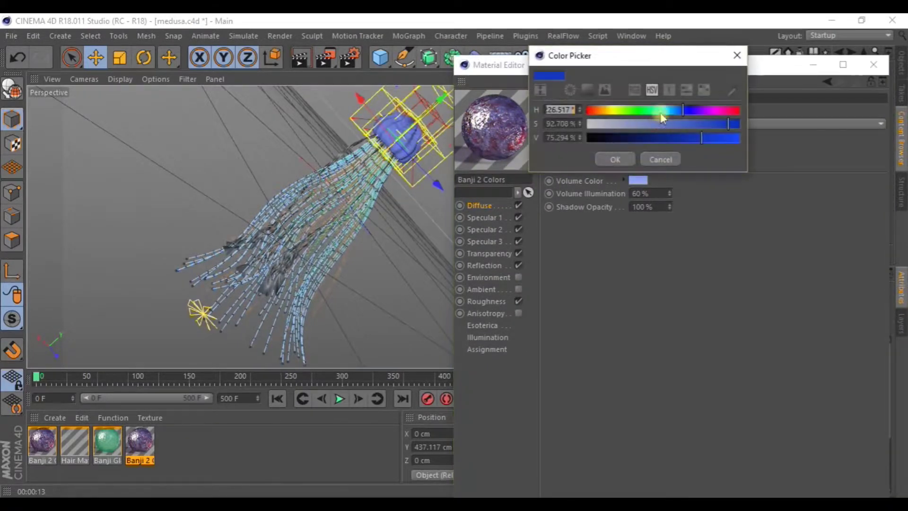
drag(660, 110, 647, 117)
click(679, 124)
click(726, 138)
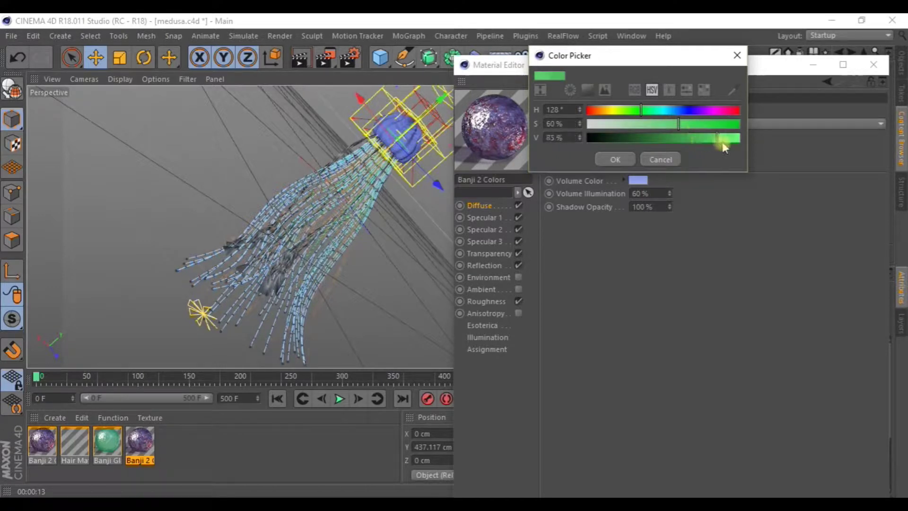
click(625, 163)
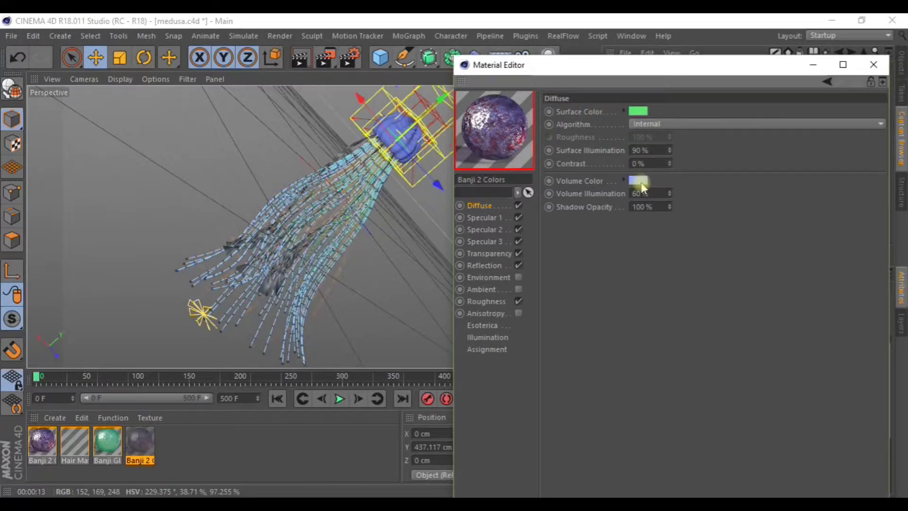
click(639, 180)
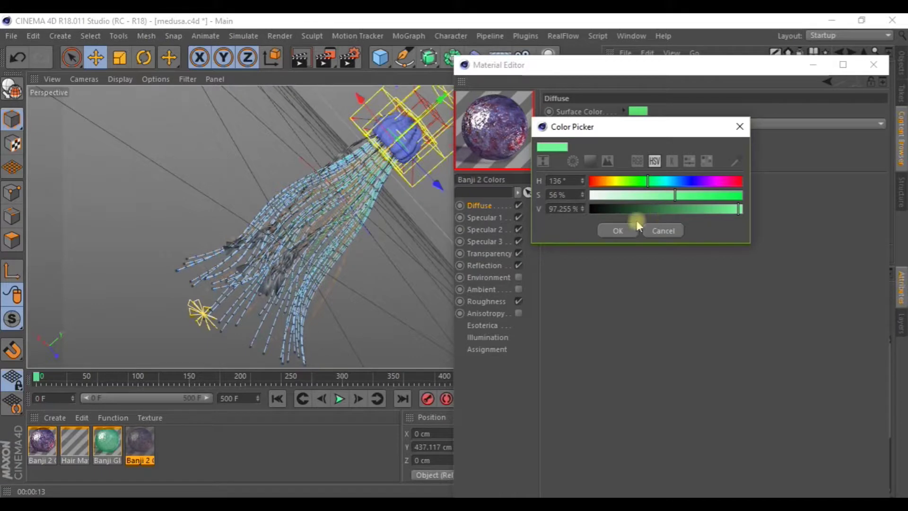
click(619, 230)
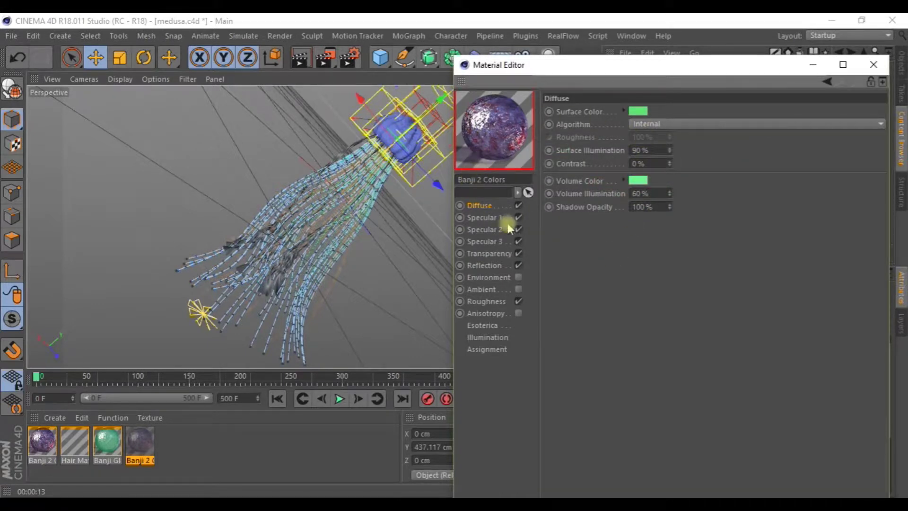
Set the Specular 2 and Specular 3 colours to mint green.
click(481, 217)
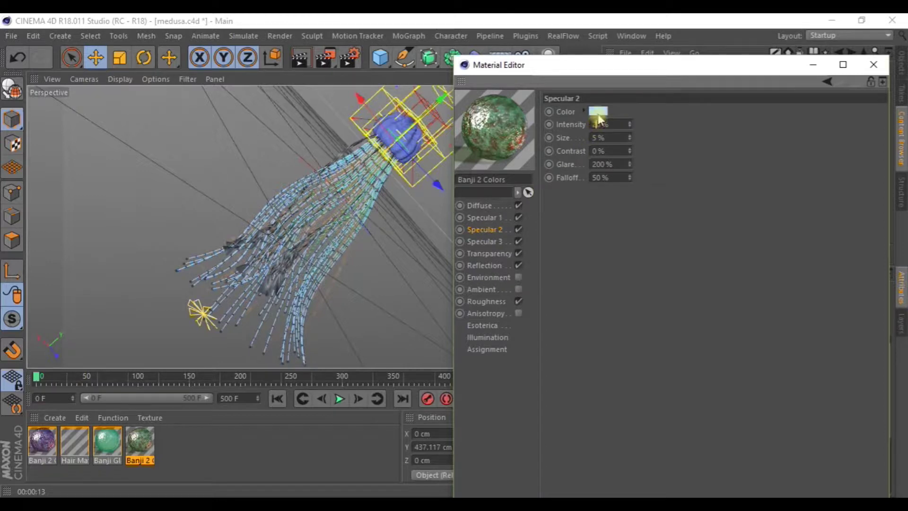
click(599, 114)
click(576, 162)
click(485, 241)
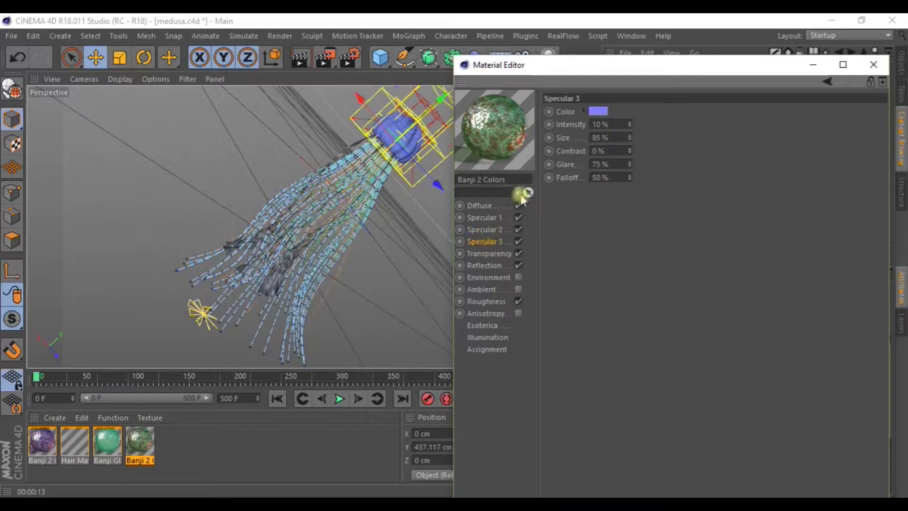
click(600, 113)
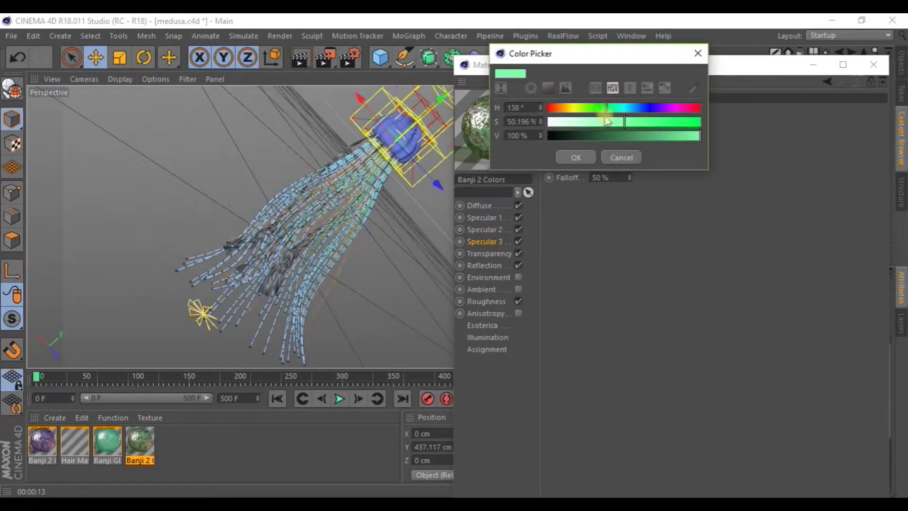
click(576, 158)
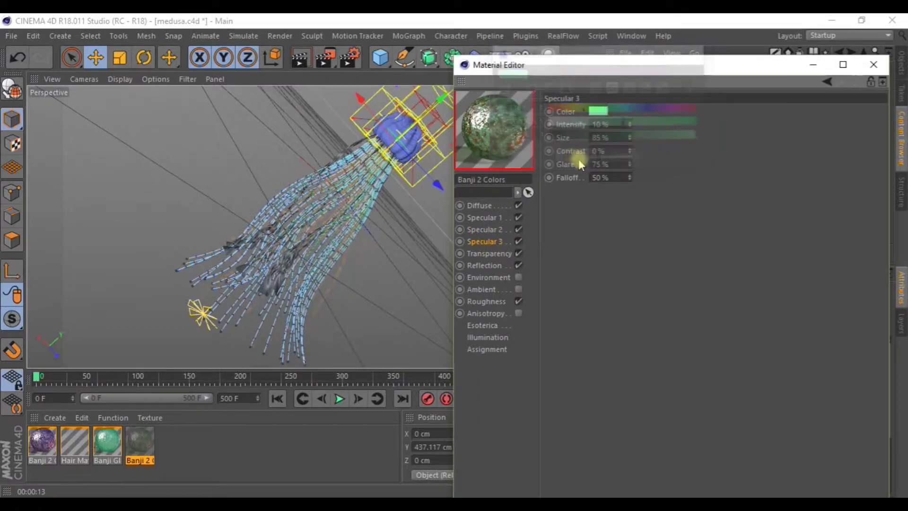
click(481, 255)
click(484, 265)
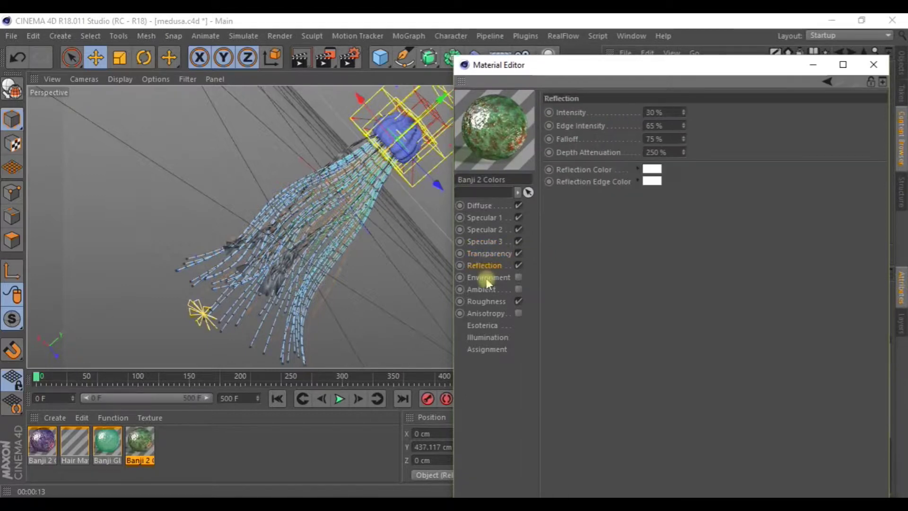
Set the Roughness colour to purple, raise its intensity and set low clip to 38%.
click(486, 301)
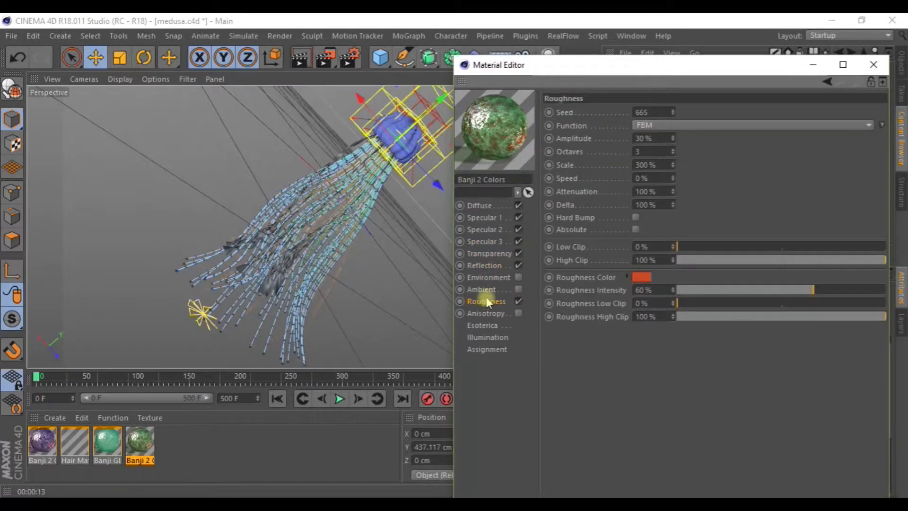
click(641, 278)
mouse_move(639, 282)
mouse_down()
mouse_move(705, 287)
mouse_move(686, 289)
mouse_up()
click(632, 327)
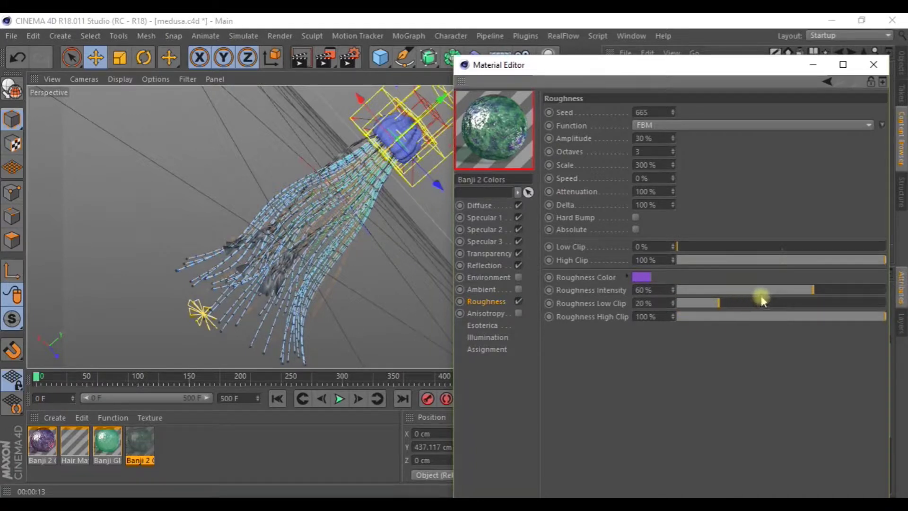
mouse_move(821, 292)
mouse_down()
mouse_move(864, 292)
mouse_move(839, 295)
mouse_up()
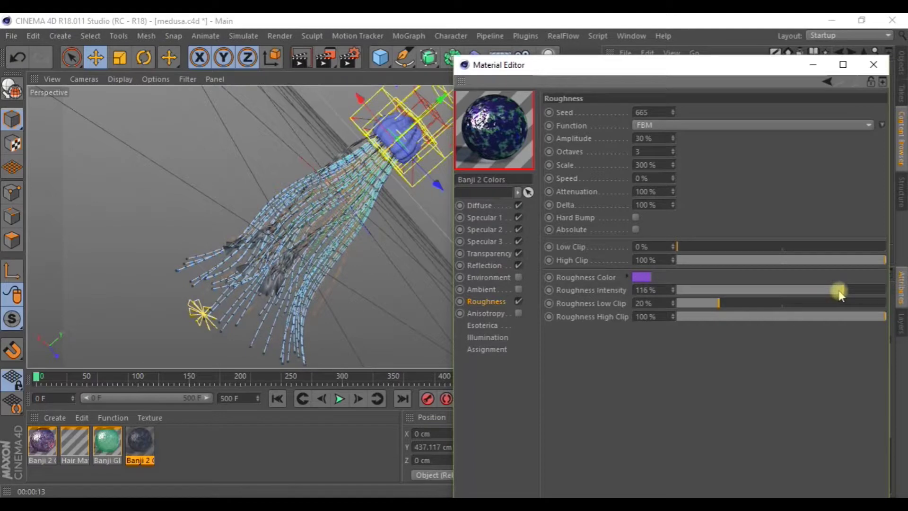
drag(722, 303, 756, 303)
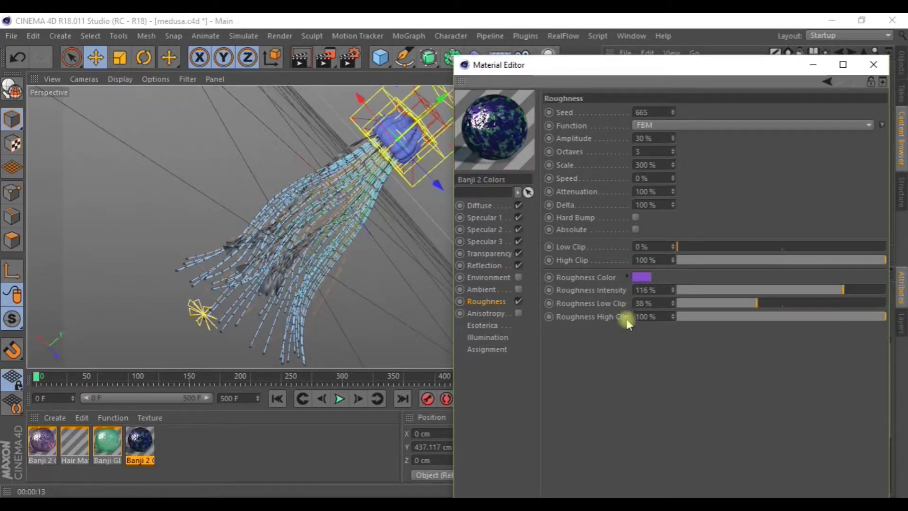
drag(823, 317, 816, 324)
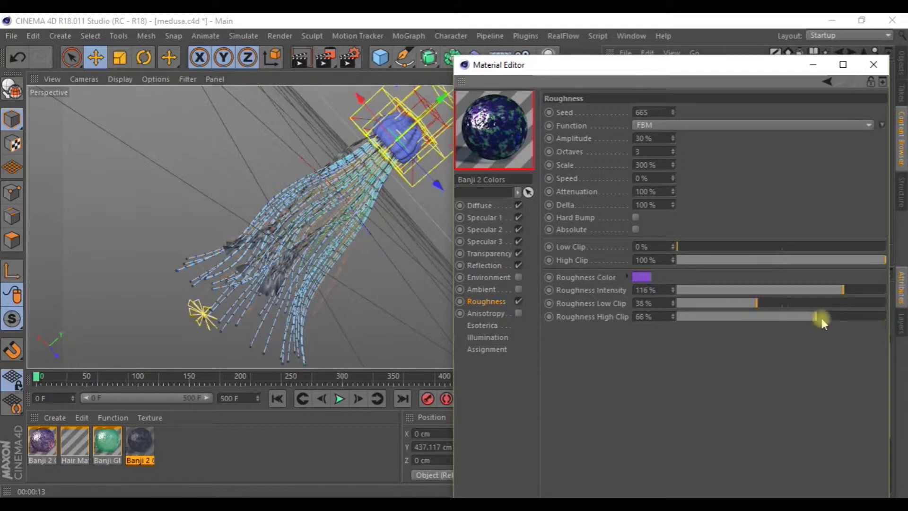
click(842, 317)
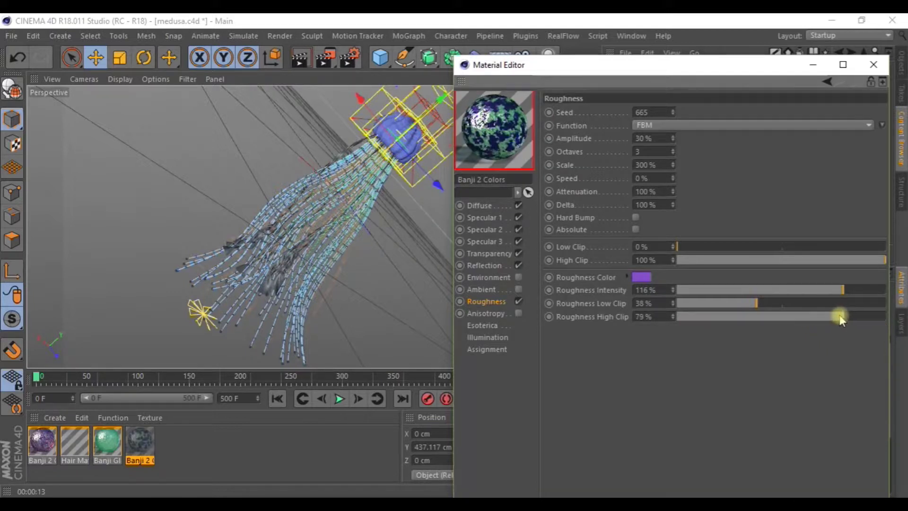
Set roughness intensity to -158% and high clip to 64%, then close the editor.
click(480, 207)
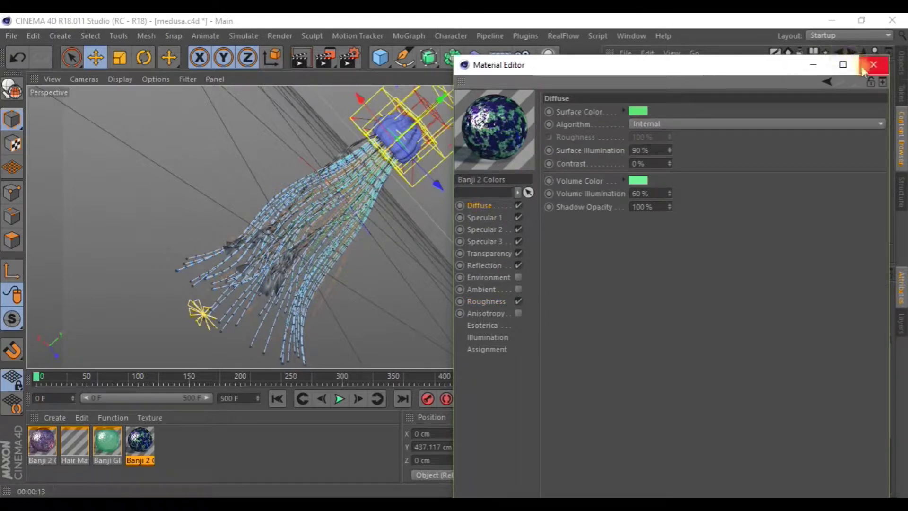
click(488, 303)
drag(777, 322, 729, 291)
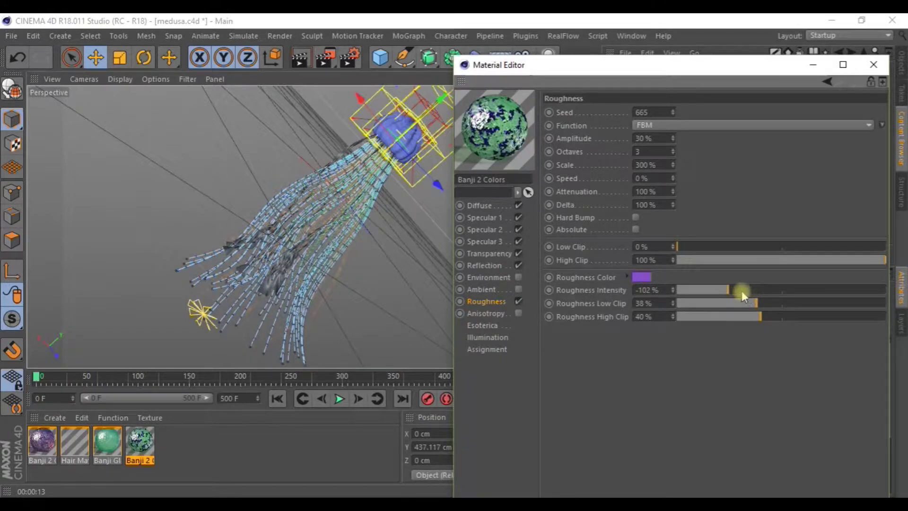
drag(740, 290, 703, 294)
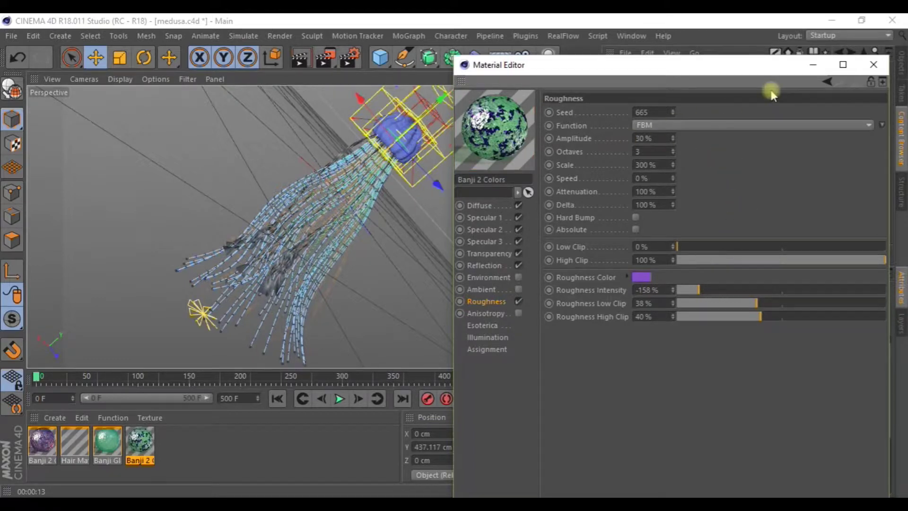
drag(788, 315, 805, 317)
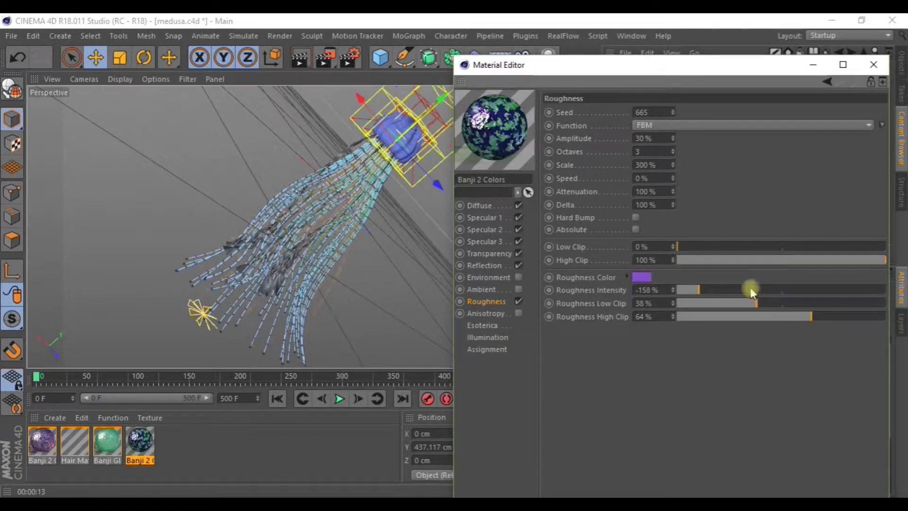
click(874, 64)
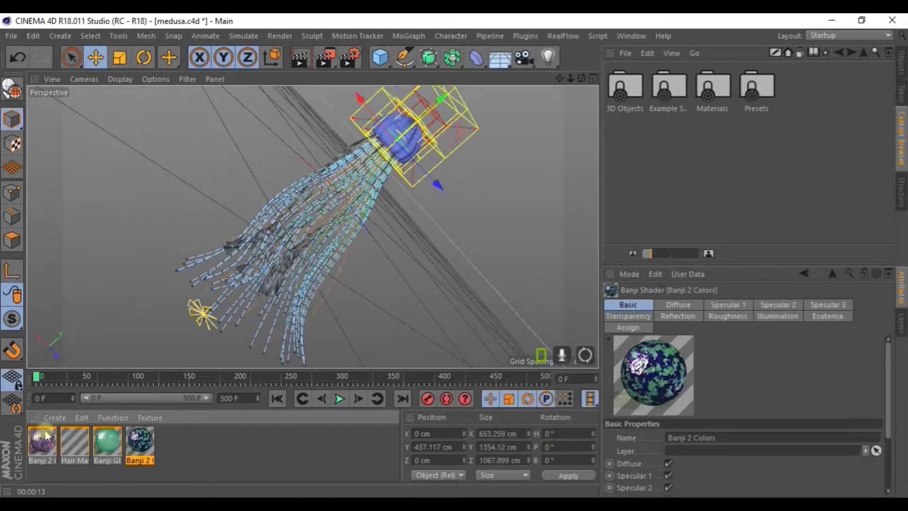
Drop Banji 2 Colors onto the jellyfish tentacles and render the view to preview it.
drag(141, 441, 239, 361)
drag(141, 441, 247, 276)
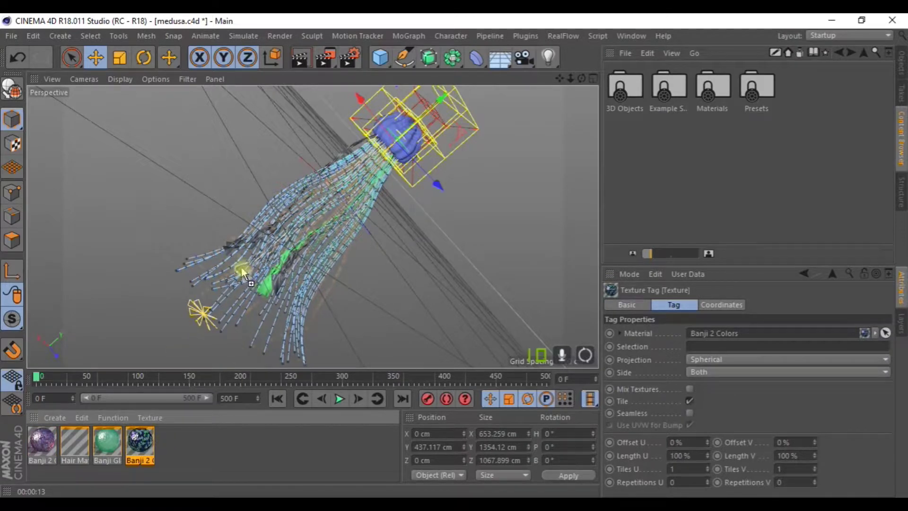
drag(239, 272, 239, 274)
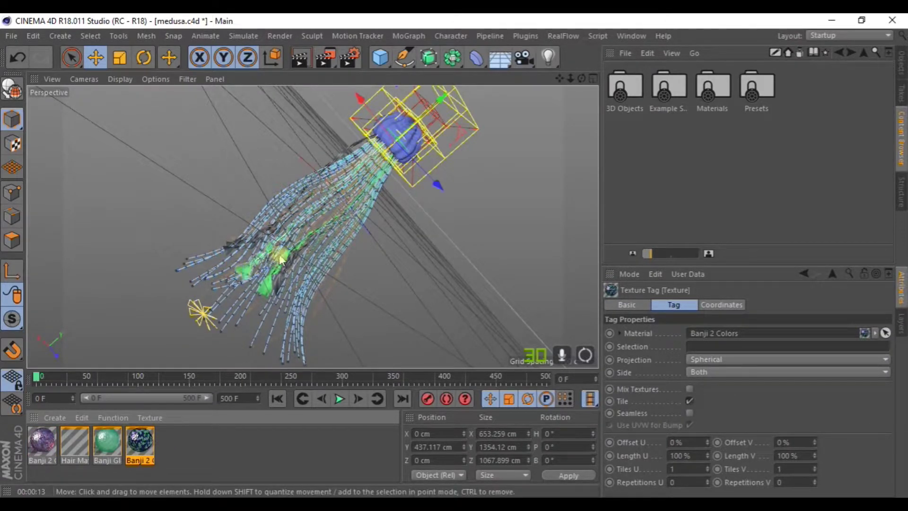
click(299, 57)
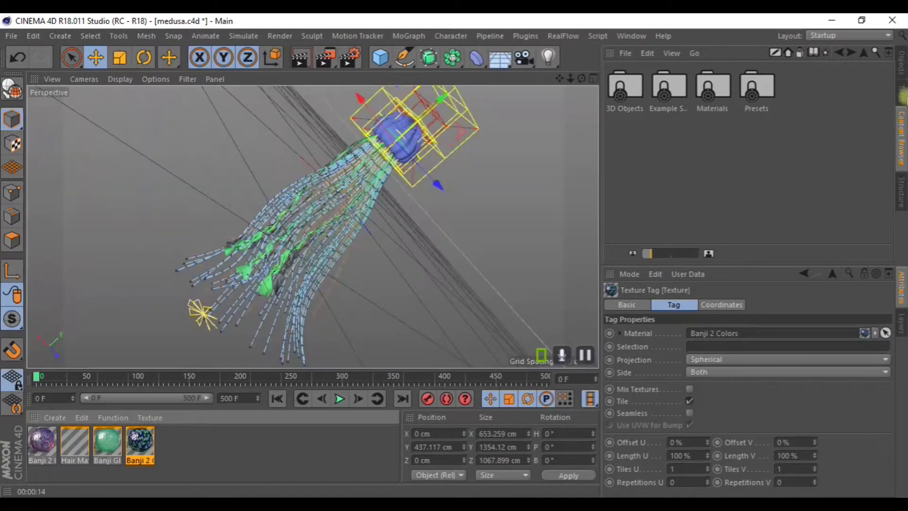
click(901, 64)
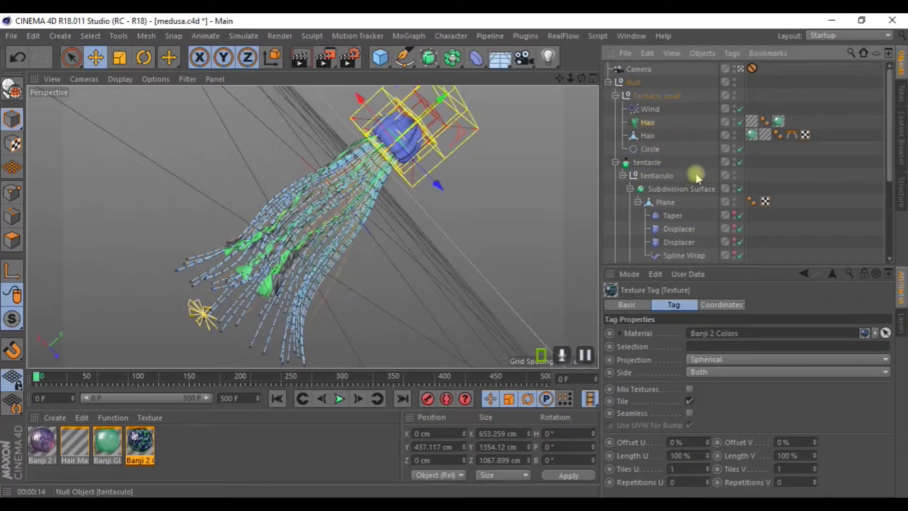
Copy the texture tag from tentacle Instance.2 onto the tentacle object and render the green tentacles.
scroll(695, 176, down, 5)
mouse_move(753, 216)
ctrl+mouse_down()
mouse_move(752, 150)
mouse_move(735, 155)
mouse_move(734, 137)
ctrl+mouse_up()
click(300, 57)
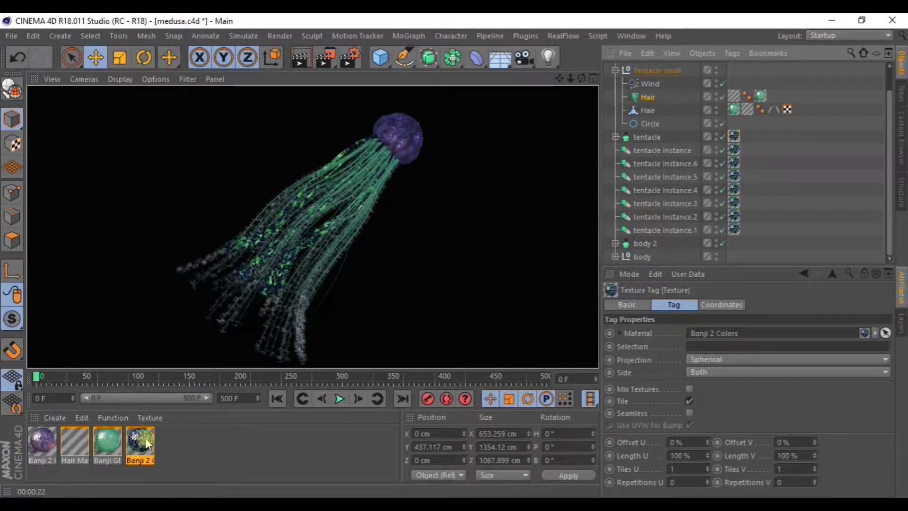
click(648, 98)
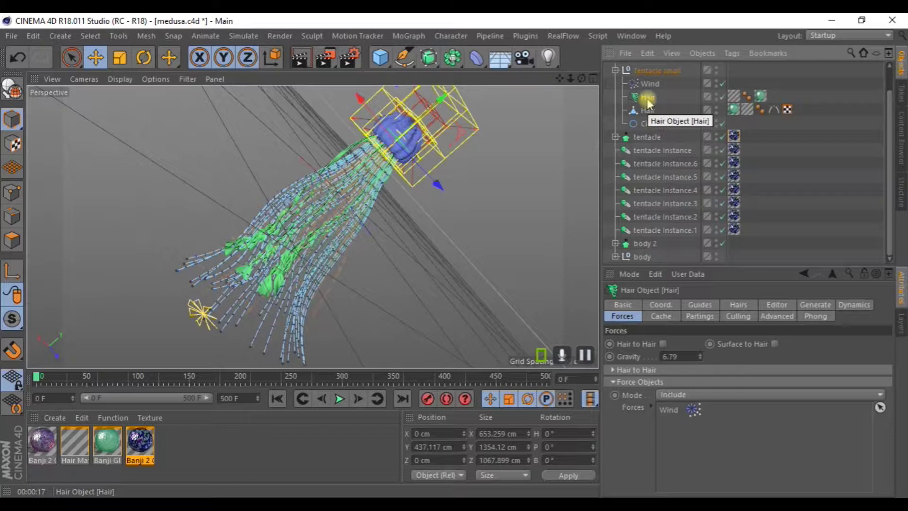
Shorten the Hair guide root length from 1050 cm to 674 cm and render to check.
click(700, 304)
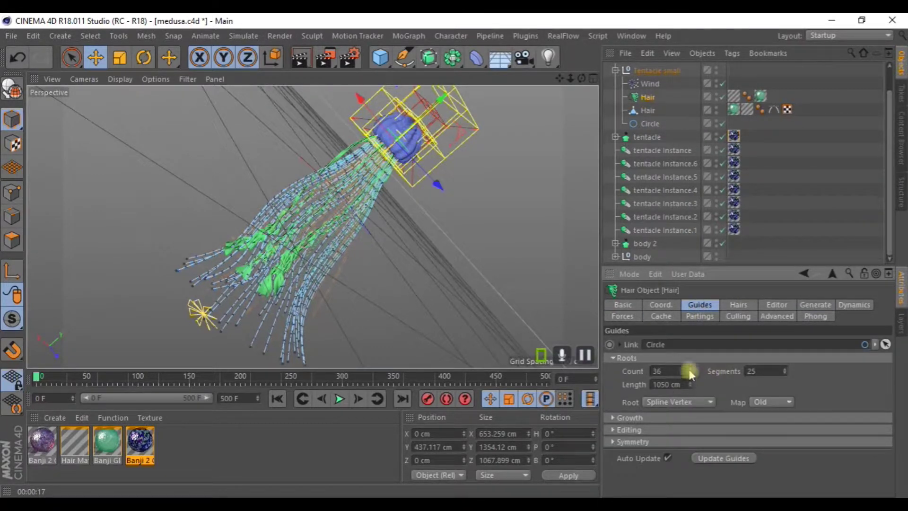
drag(689, 385, 690, 426)
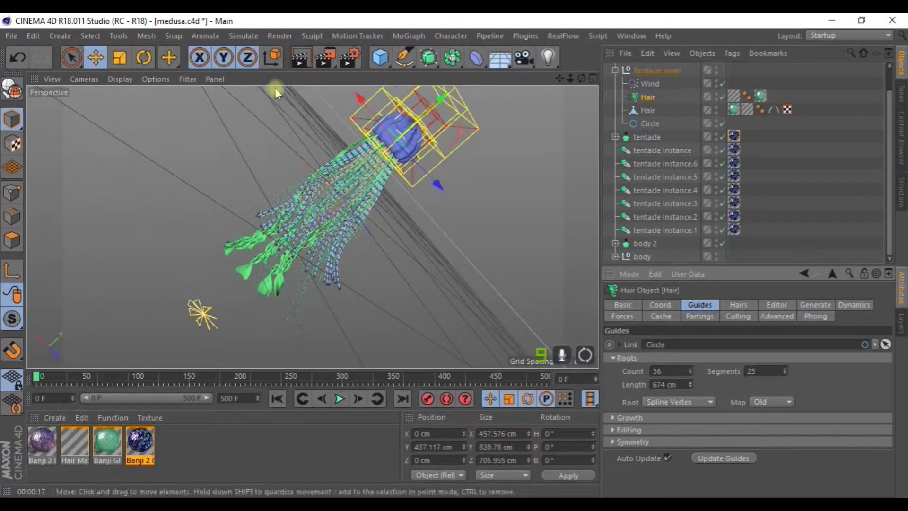
key(ctrl+r)
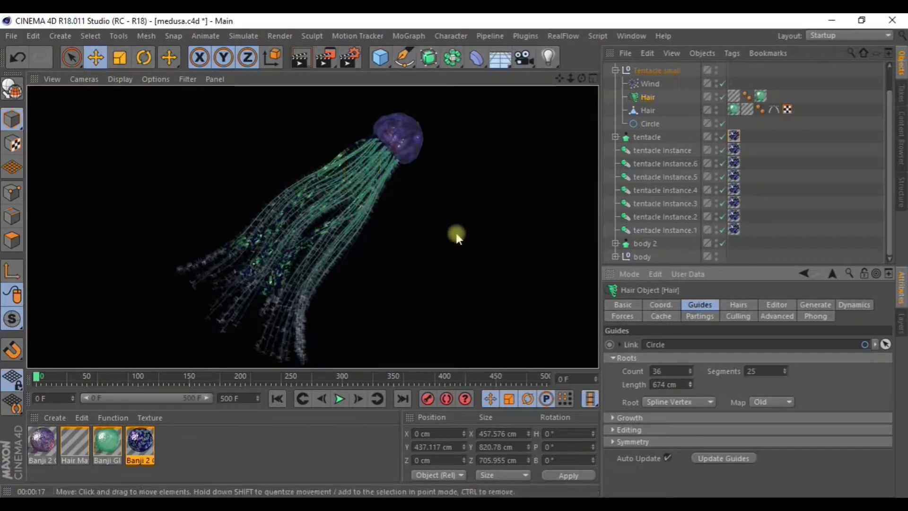
click(458, 235)
scroll(648, 137, up, 2)
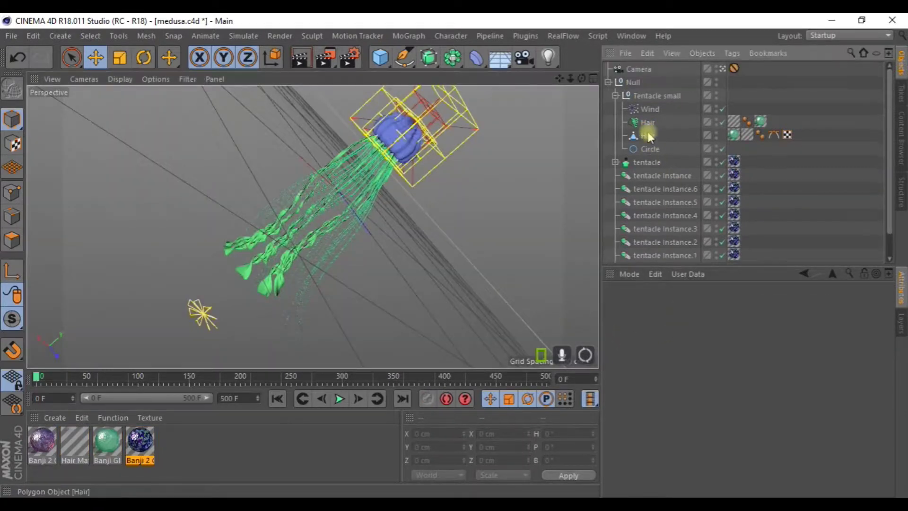
Set the Hair guide root count to 21 and add Wind to its force objects.
click(610, 95)
click(647, 123)
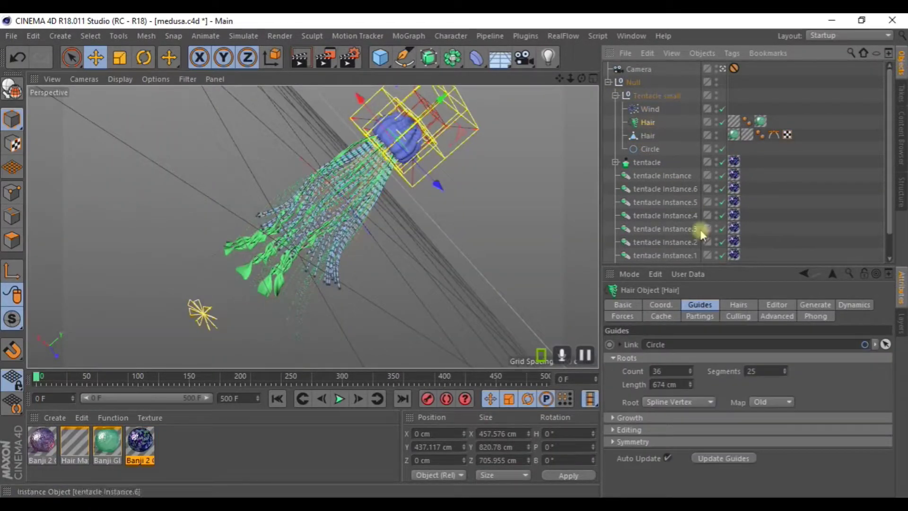
drag(693, 376, 692, 383)
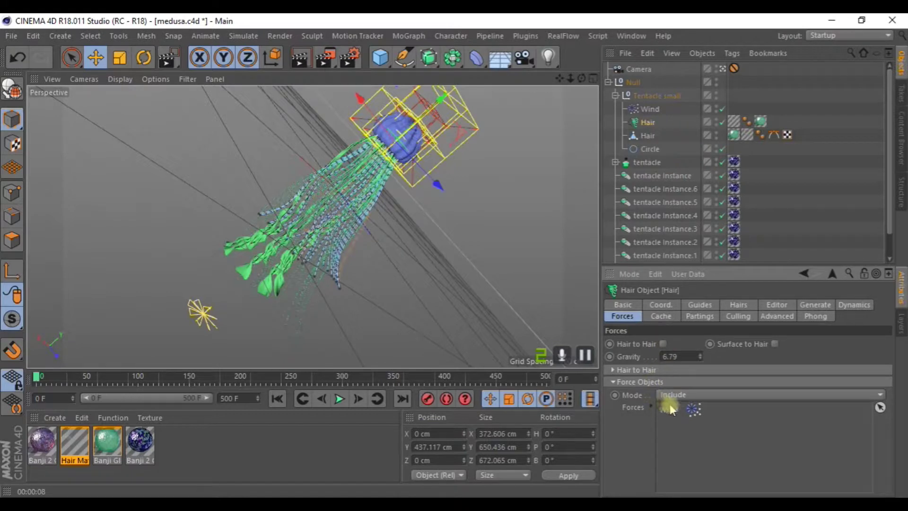
drag(671, 408, 672, 409)
Stop the animation at frame 12 and render the jellyfish in the view.
click(340, 399)
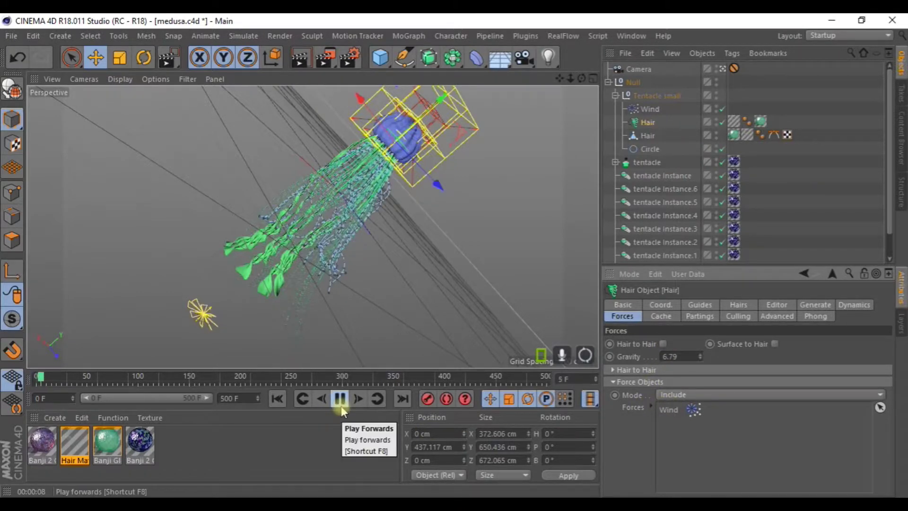
click(341, 403)
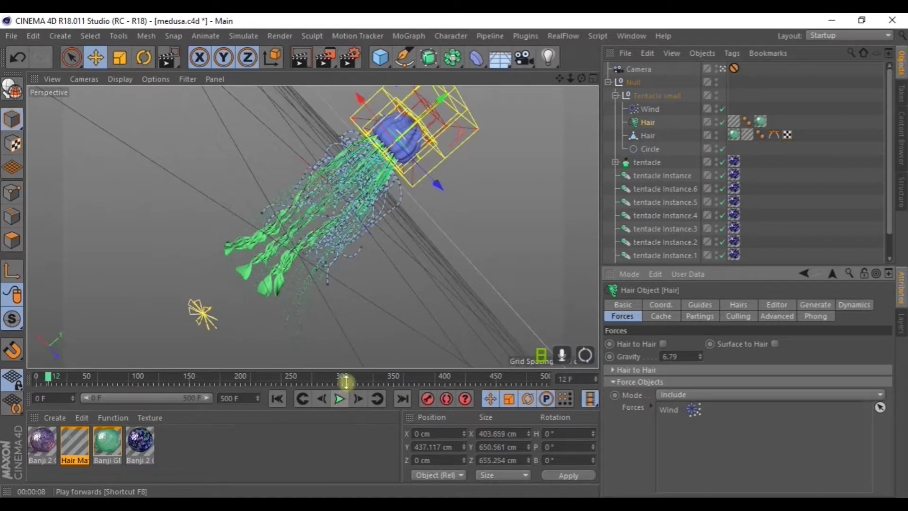
click(300, 57)
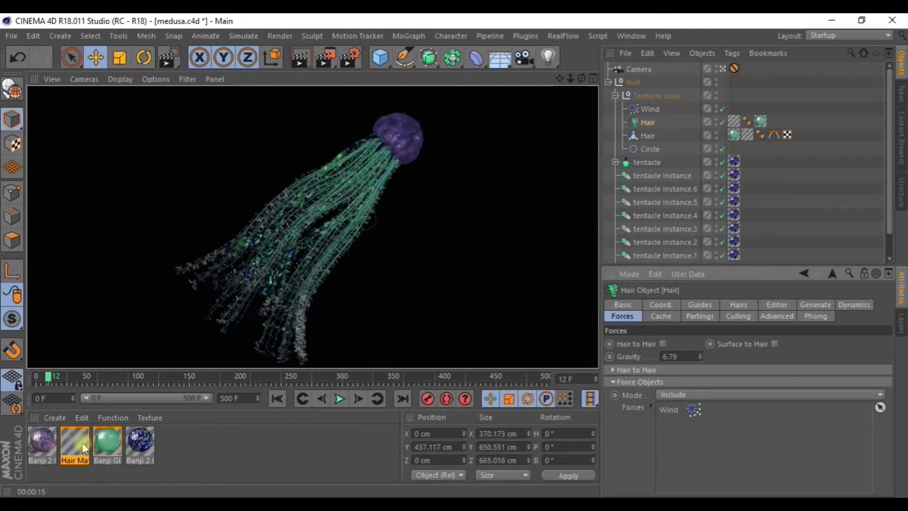
click(140, 440)
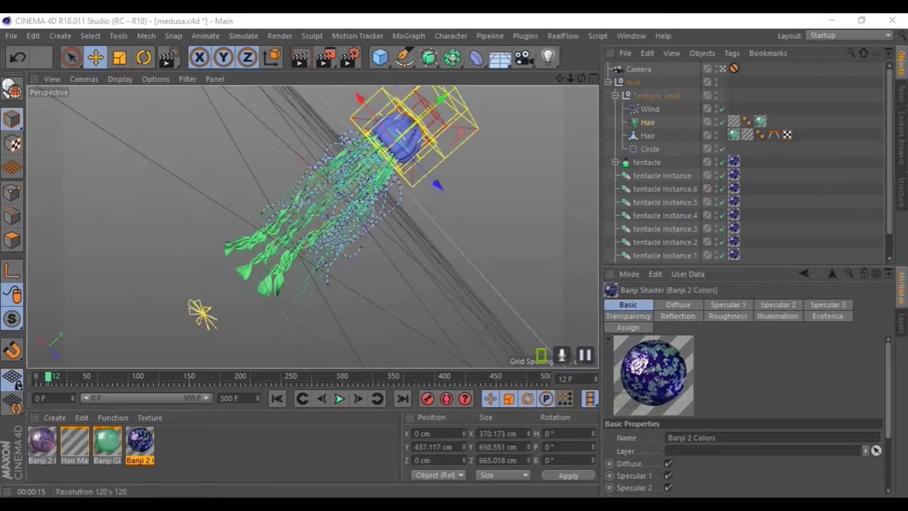
Set Banji 2 Colors transparency to 61% front, 84% back and 99% edge opacity.
double_click(140, 440)
drag(828, 91, 584, 57)
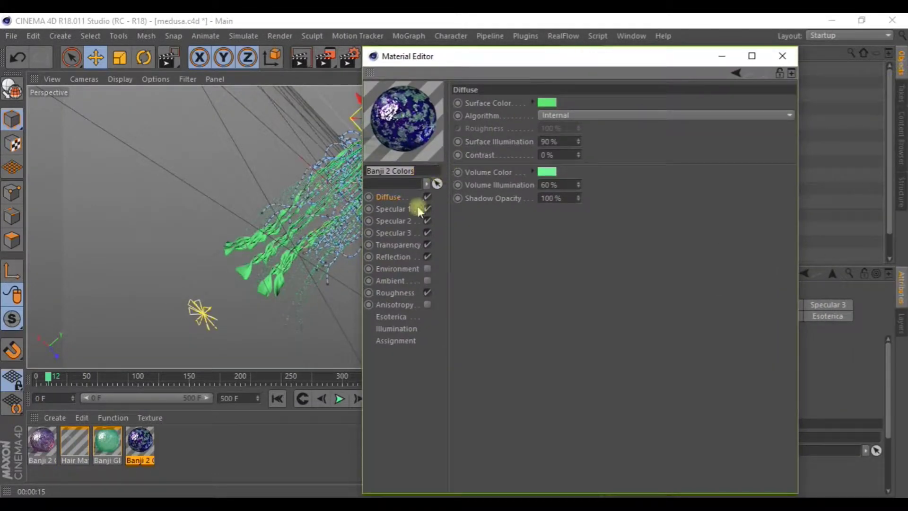
click(395, 243)
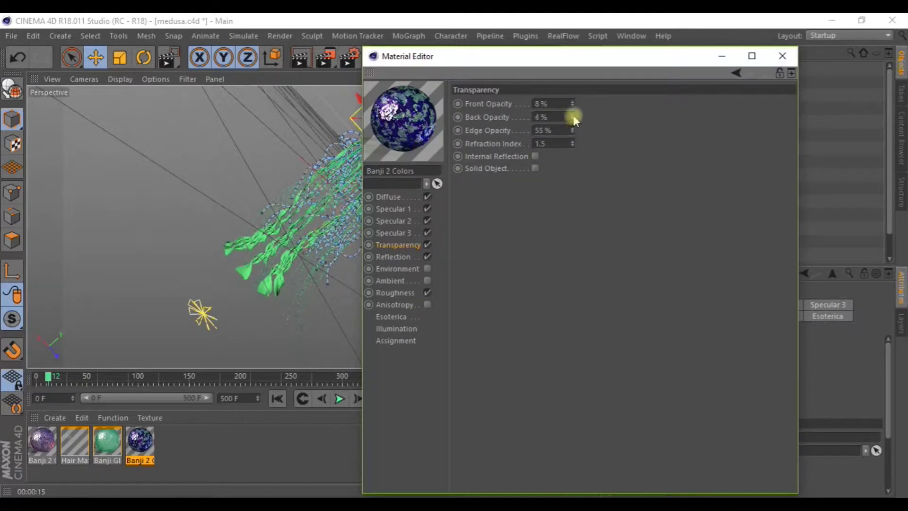
drag(572, 130, 574, 133)
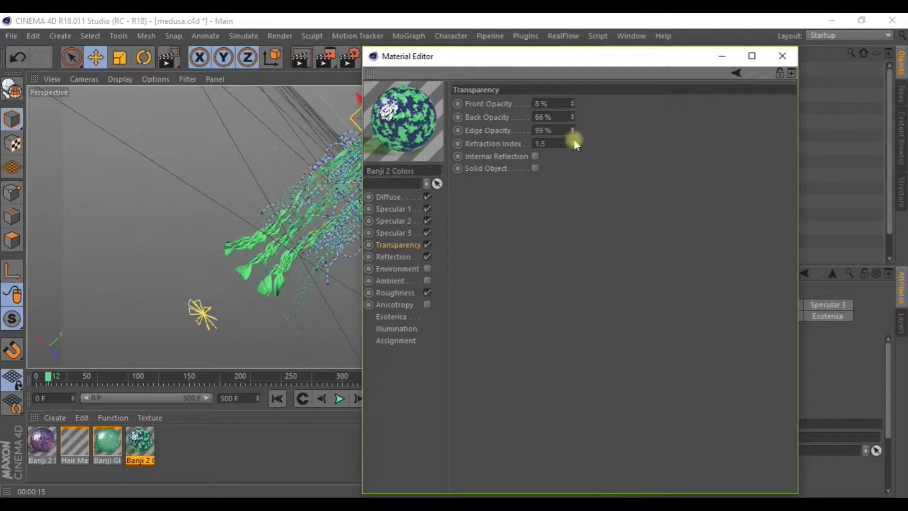
drag(576, 121, 574, 109)
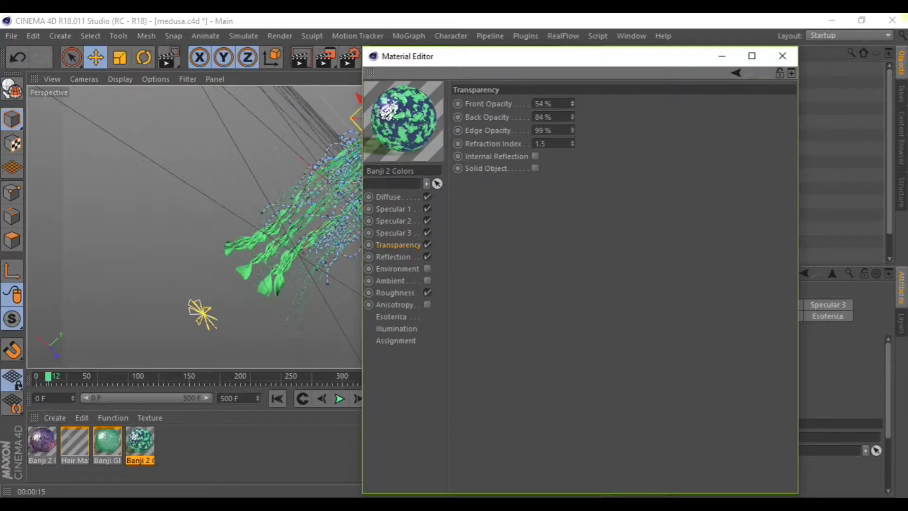
click(782, 56)
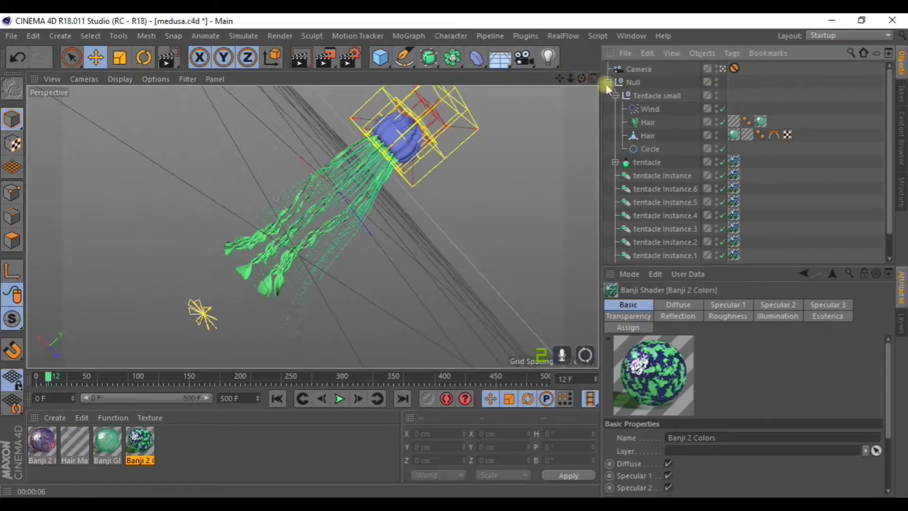
Add a spot light to the scene and leave the scene camera view.
click(609, 82)
click(545, 62)
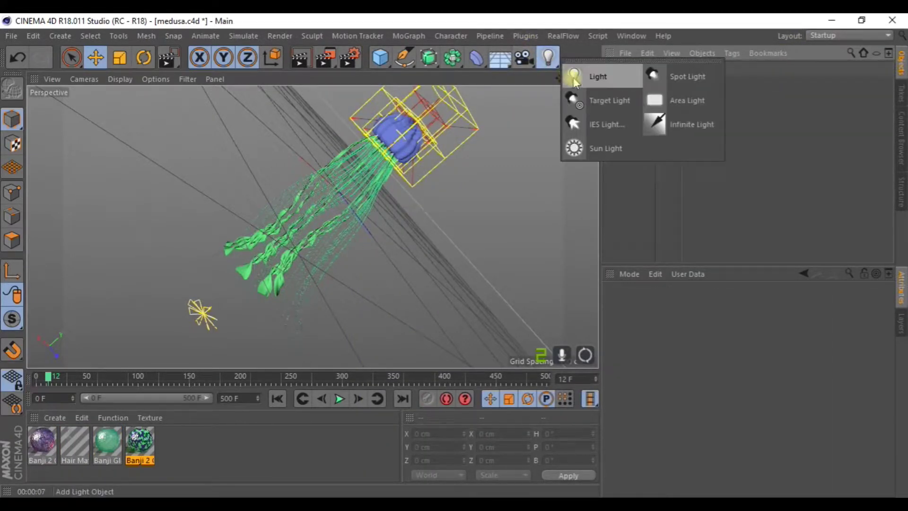
click(680, 80)
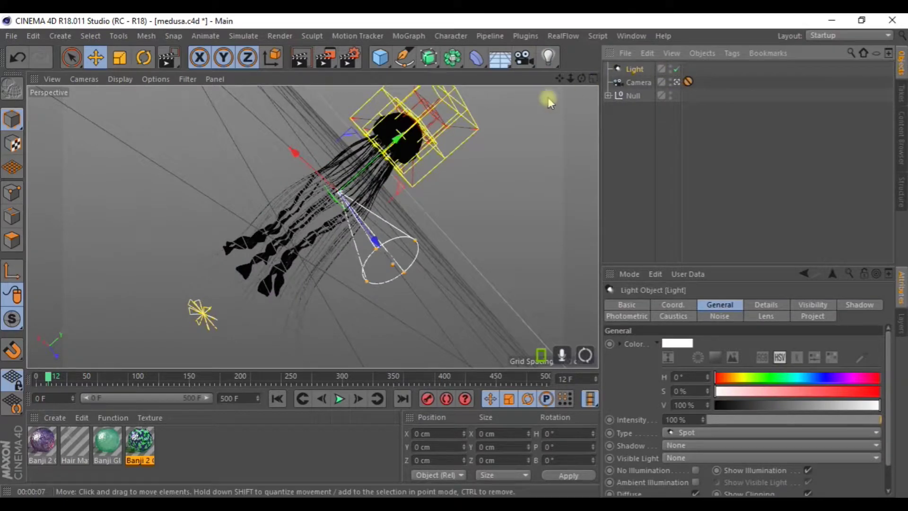
click(677, 84)
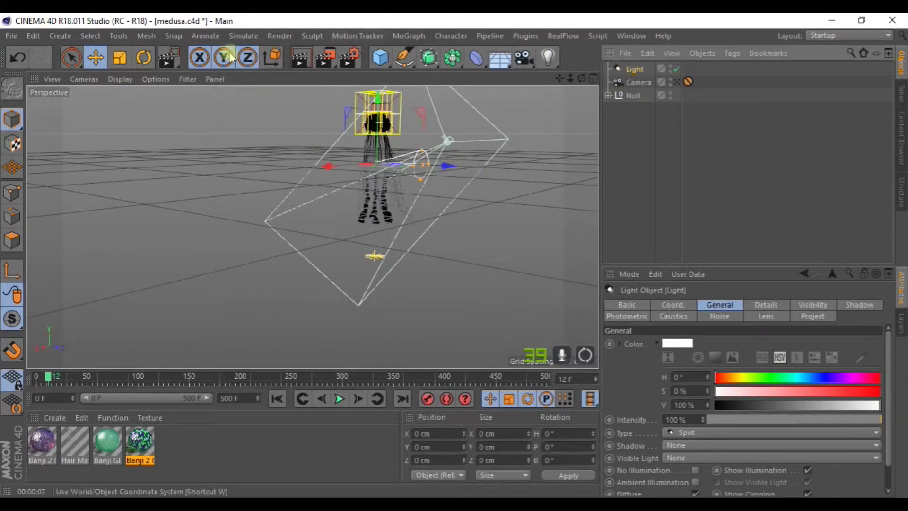
Pitch the spot light -90°, raise it above the jellyfish and widen its cone.
click(144, 58)
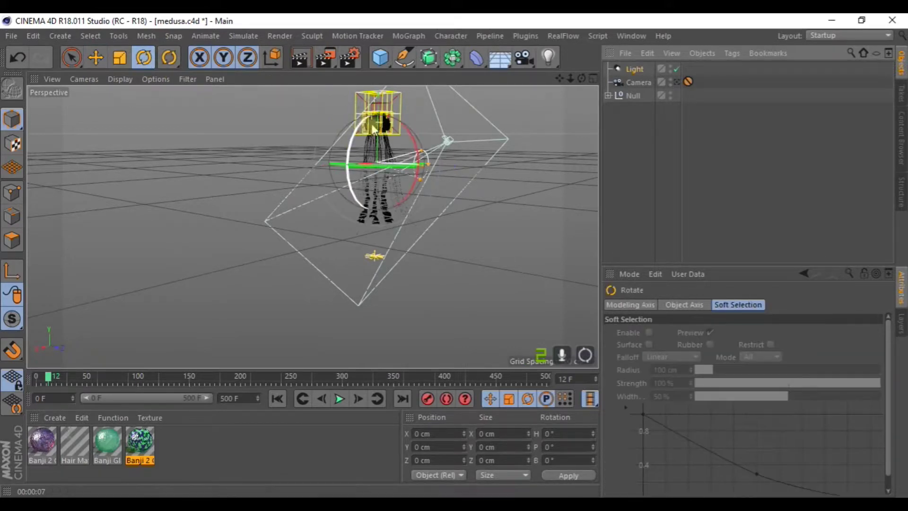
drag(417, 133, 410, 231)
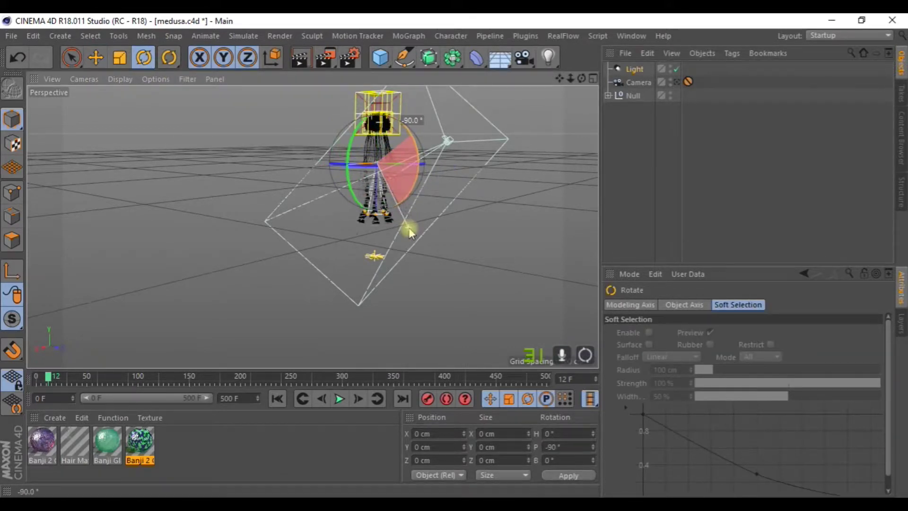
drag(562, 78, 562, 199)
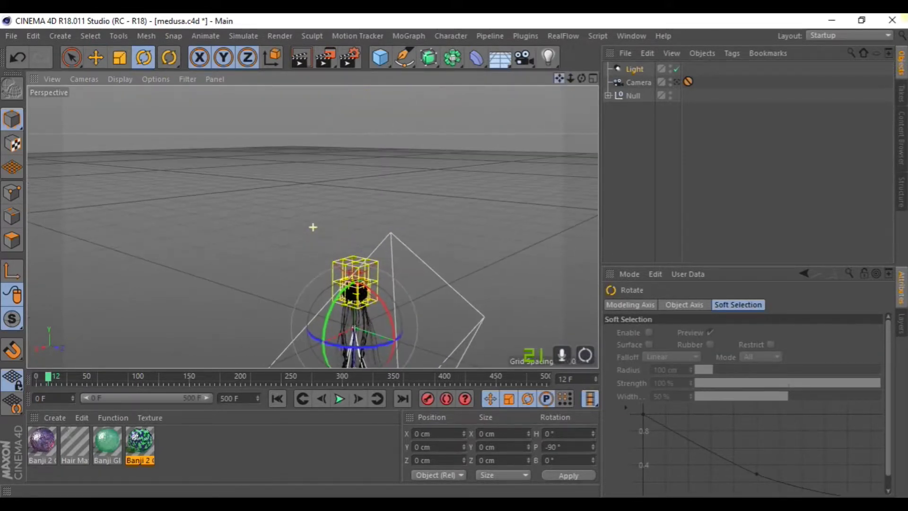
click(96, 58)
drag(353, 355, 354, 213)
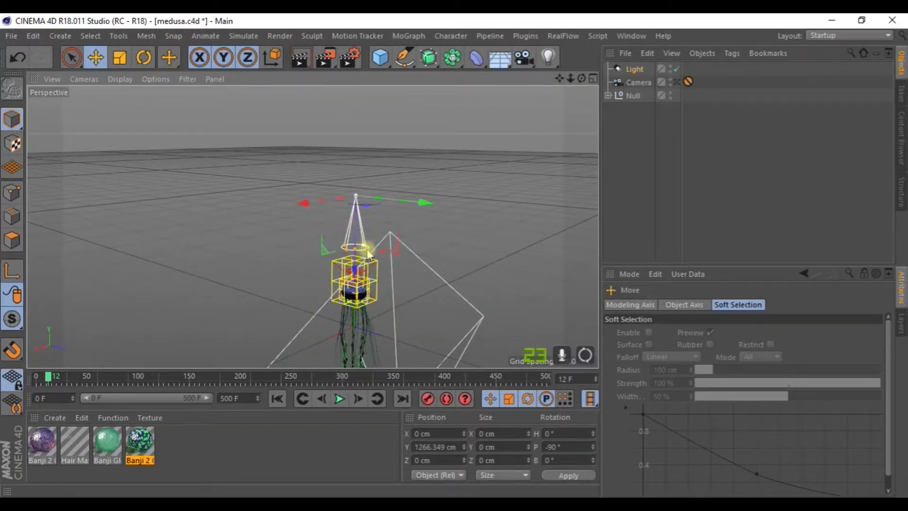
mouse_move(385, 250)
mouse_down()
mouse_move(355, 235)
mouse_move(356, 215)
mouse_up()
click(634, 69)
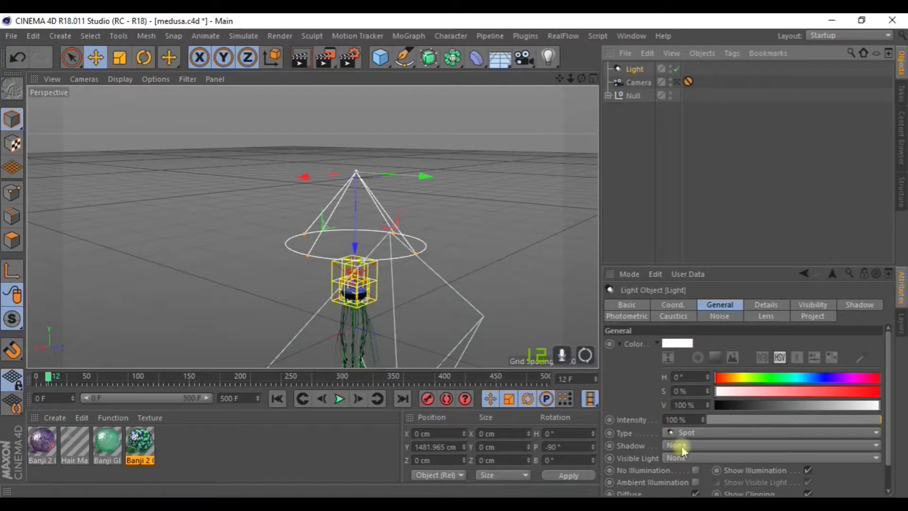
Make the spot light volumetric, widen its cone and scale it much larger.
drag(893, 365, 883, 401)
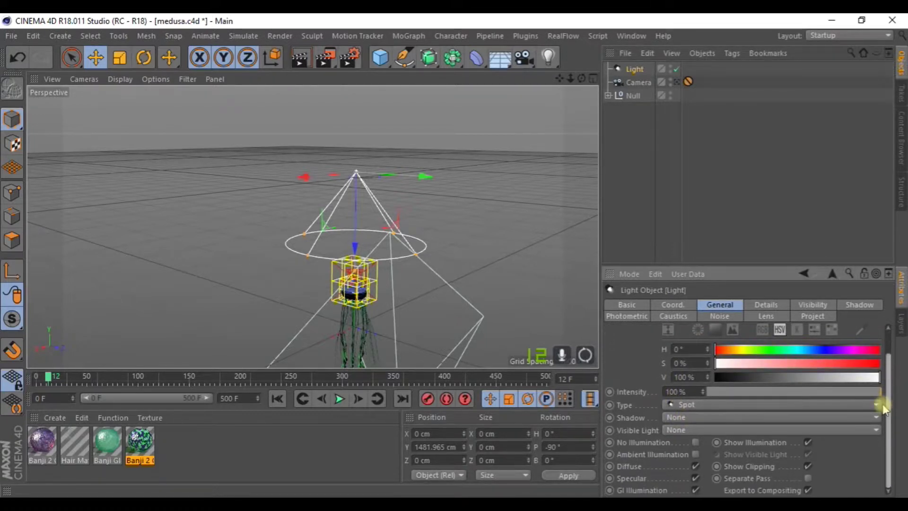
click(677, 430)
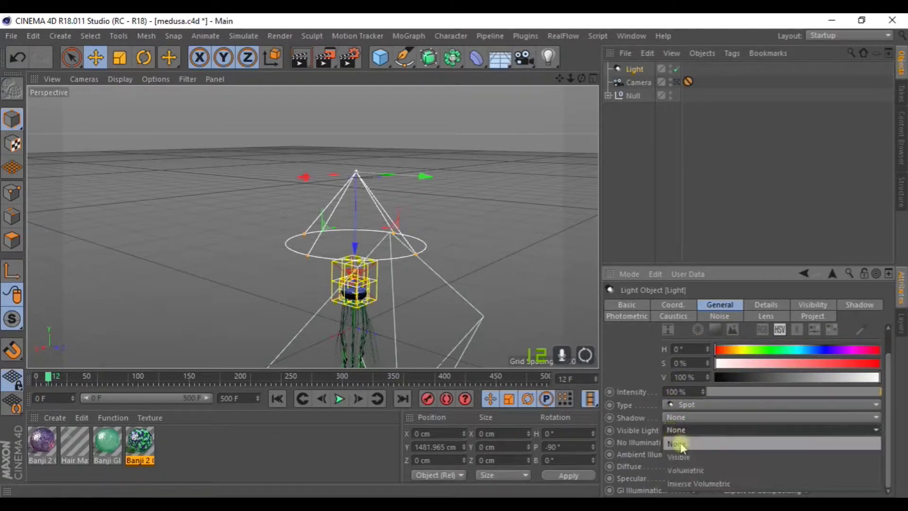
click(716, 471)
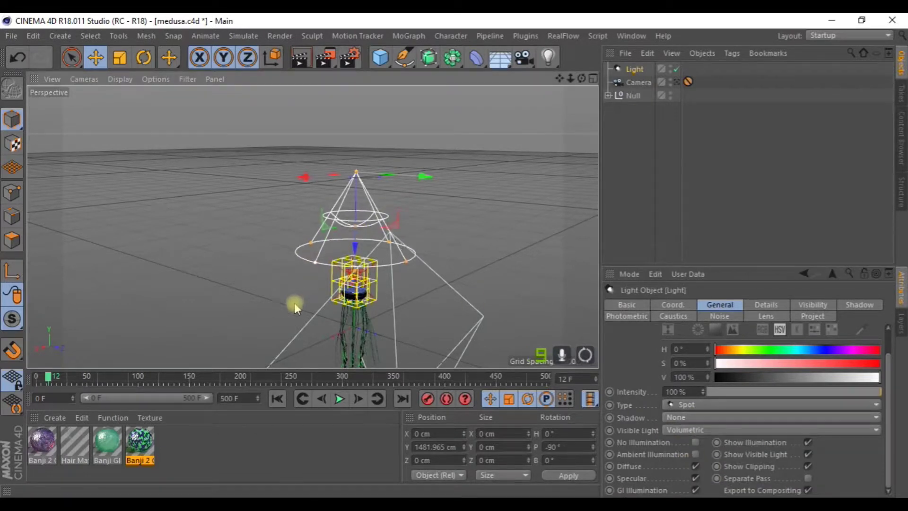
mouse_move(313, 264)
mouse_down()
mouse_move(302, 295)
mouse_move(280, 287)
mouse_up()
mouse_move(363, 251)
mouse_down()
mouse_move(292, 257)
mouse_move(264, 285)
mouse_move(242, 282)
mouse_move(259, 174)
mouse_up()
key(t)
drag(154, 225, 319, 225)
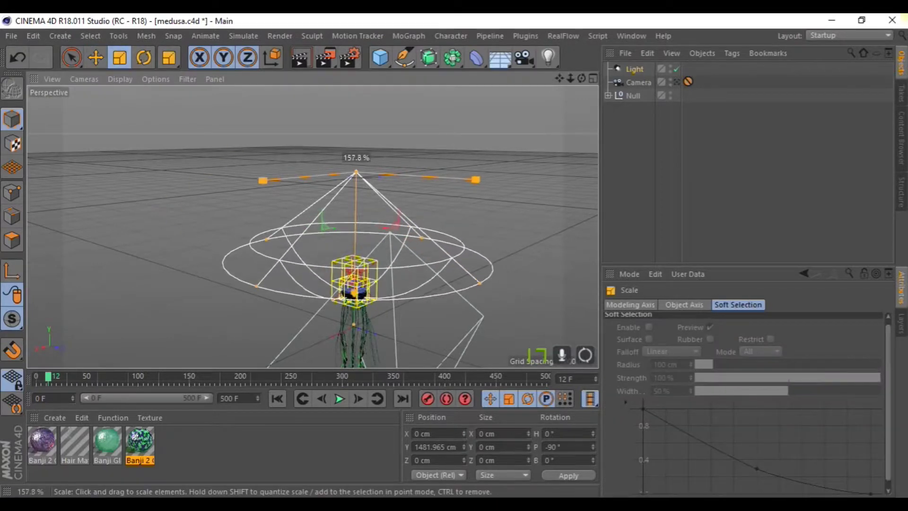
mouse_move(468, 188)
alt+mouse_down()
mouse_move(436, 156)
mouse_move(416, 162)
mouse_move(467, 180)
mouse_move(399, 260)
mouse_move(474, 148)
mouse_move(493, 140)
mouse_move(445, 152)
alt+mouse_up()
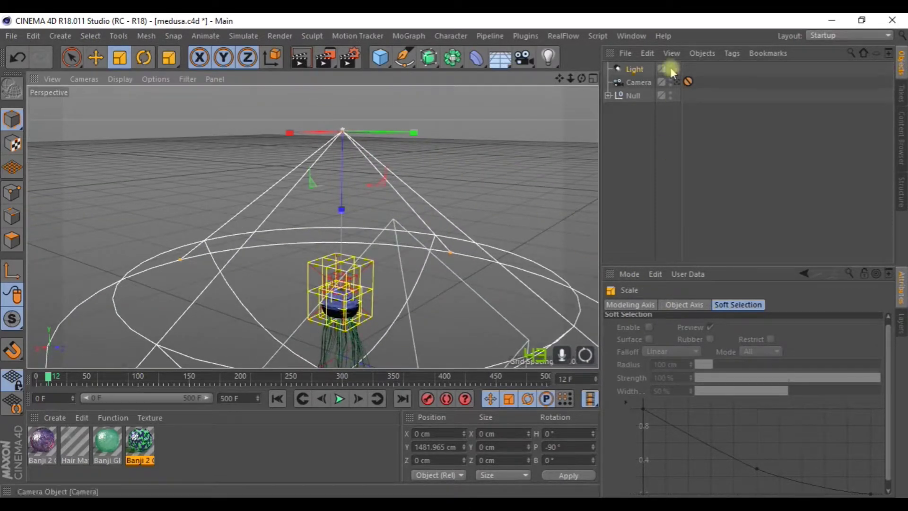
Colour the light pale cyan (H 189°, S 29%) and render through the scene camera.
click(635, 69)
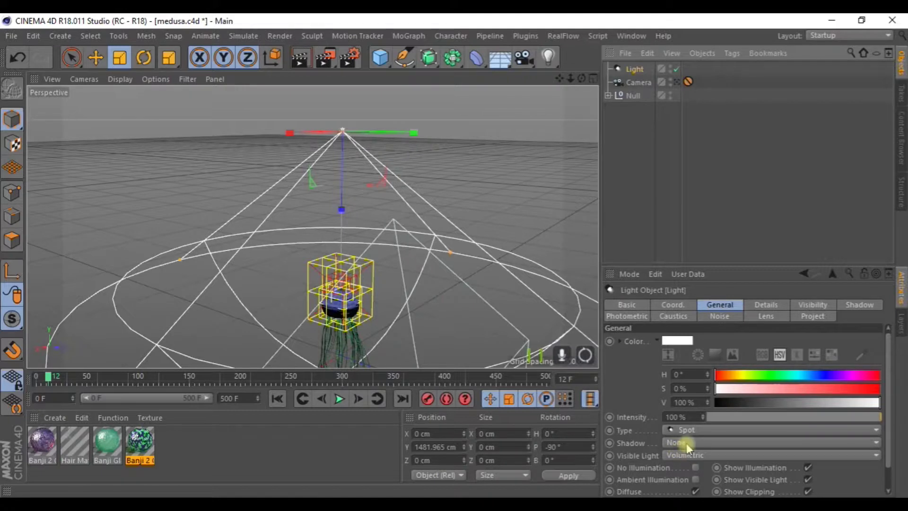
click(677, 340)
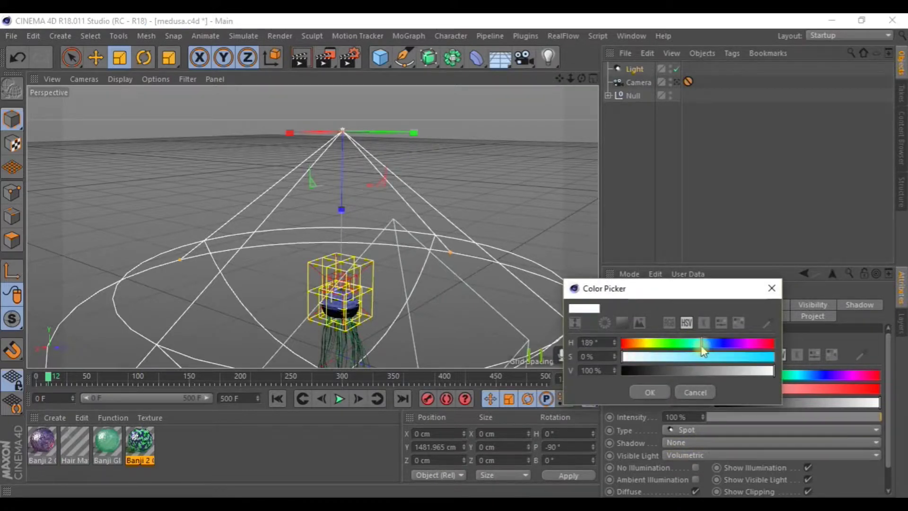
click(697, 357)
click(655, 392)
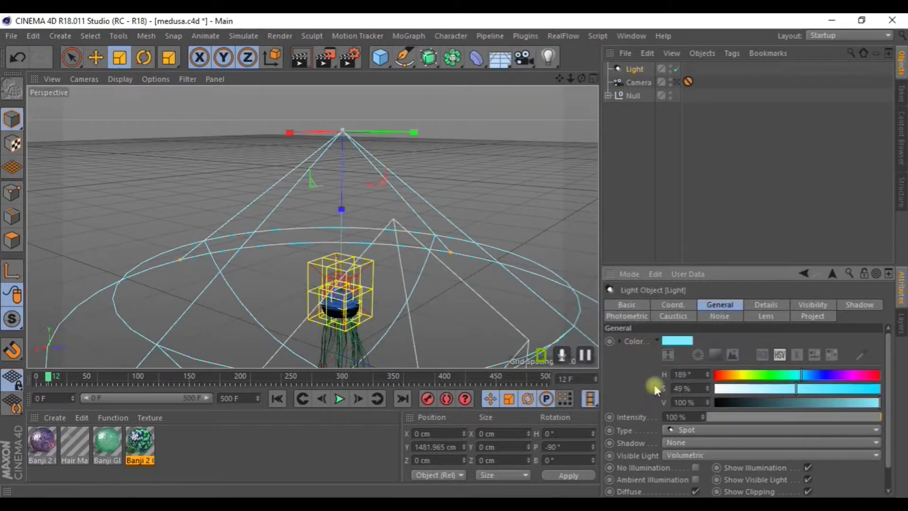
drag(776, 392, 771, 392)
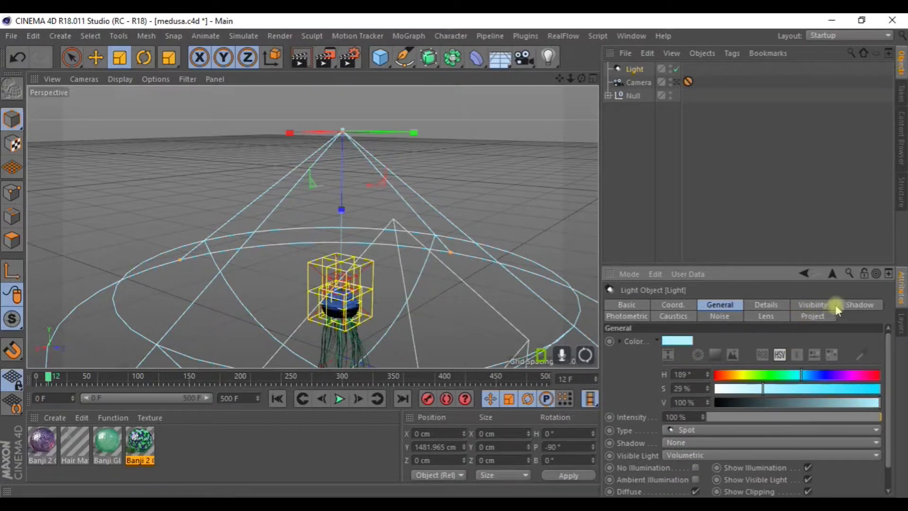
click(677, 82)
click(302, 59)
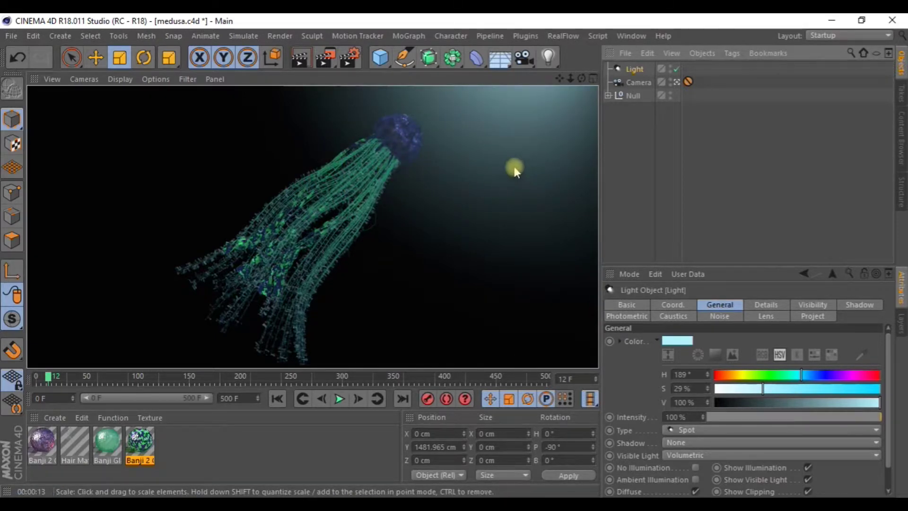
Enable No Illumination on the spot light and test-render its cyan volumetric rays.
click(638, 74)
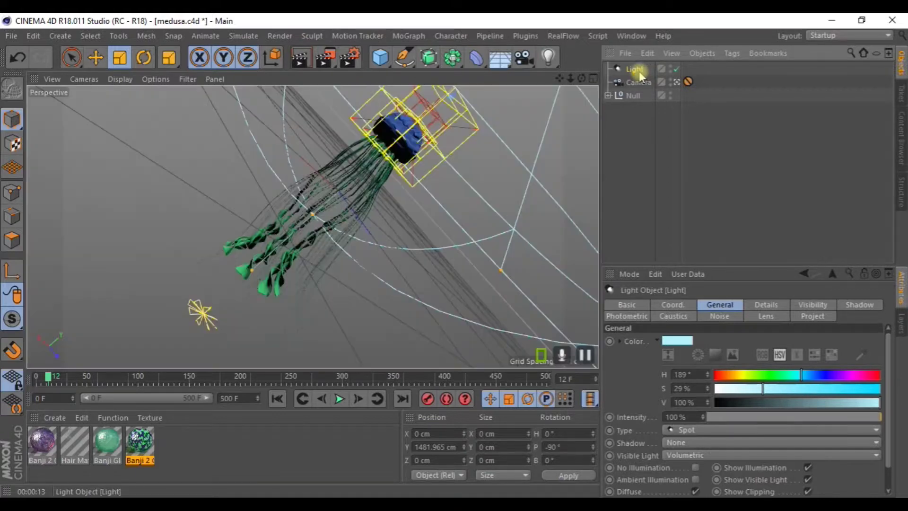
scroll(887, 407, down, 2)
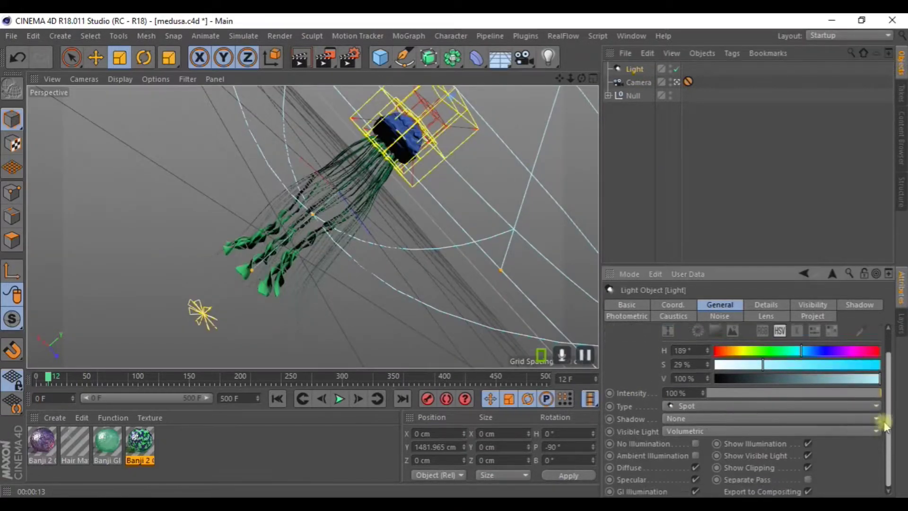
click(695, 443)
key(ctrl+r)
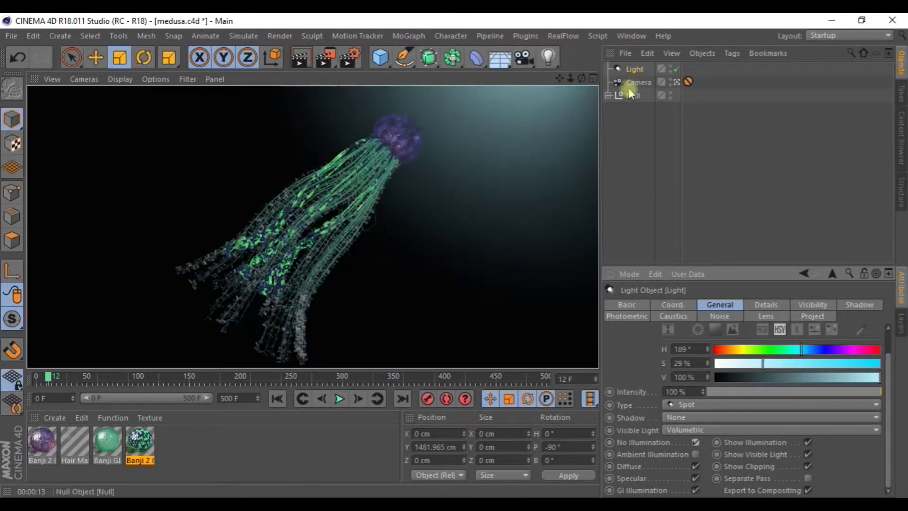
click(677, 82)
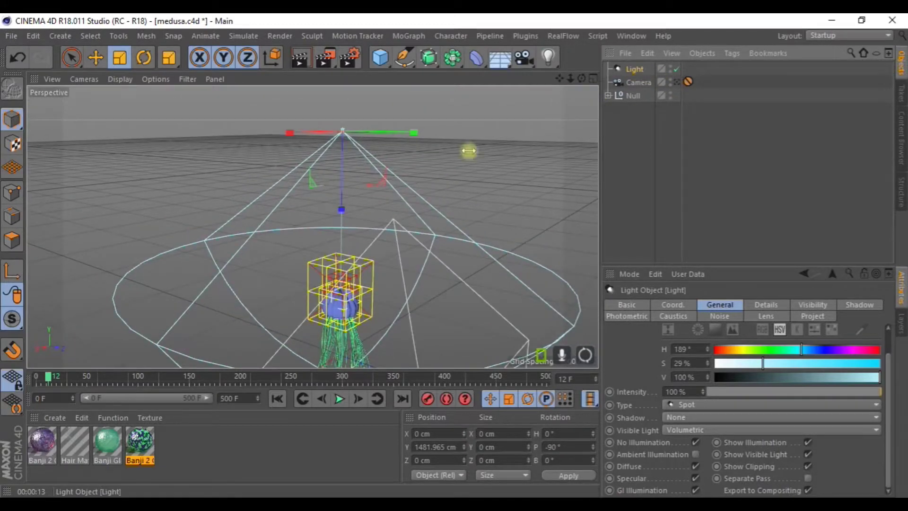
Widen the spot light's cone, set Intensity to 138% and Shadow to Shadow Maps (Soft).
alt+right_drag(469, 150, 372, 215)
drag(487, 183, 525, 168)
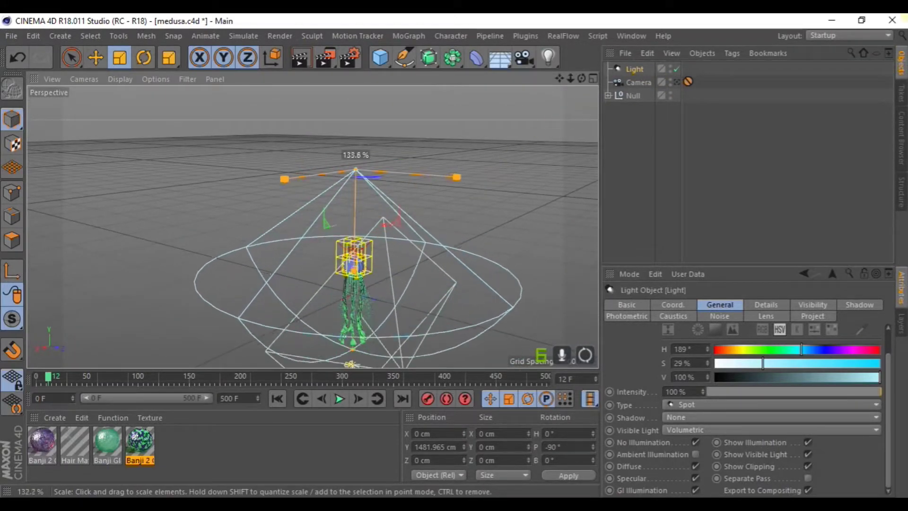
drag(585, 89, 710, 341)
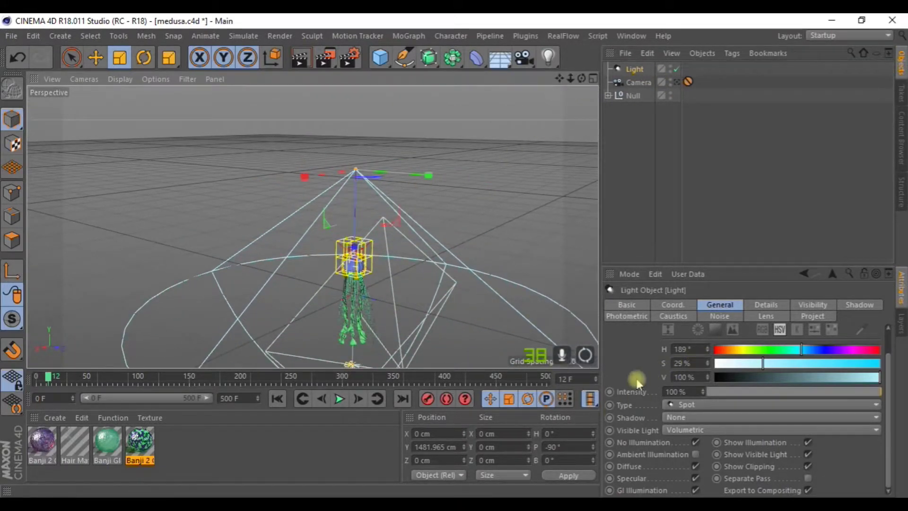
drag(703, 391, 702, 397)
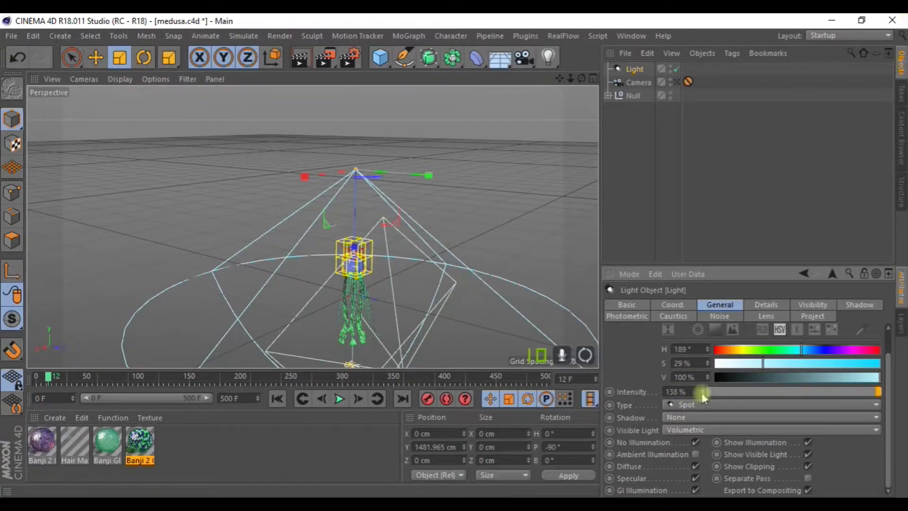
click(674, 418)
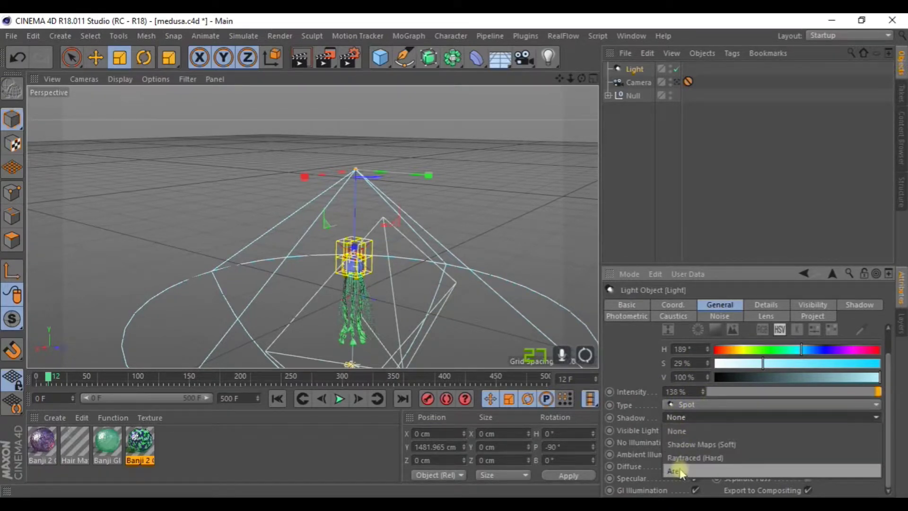
click(686, 445)
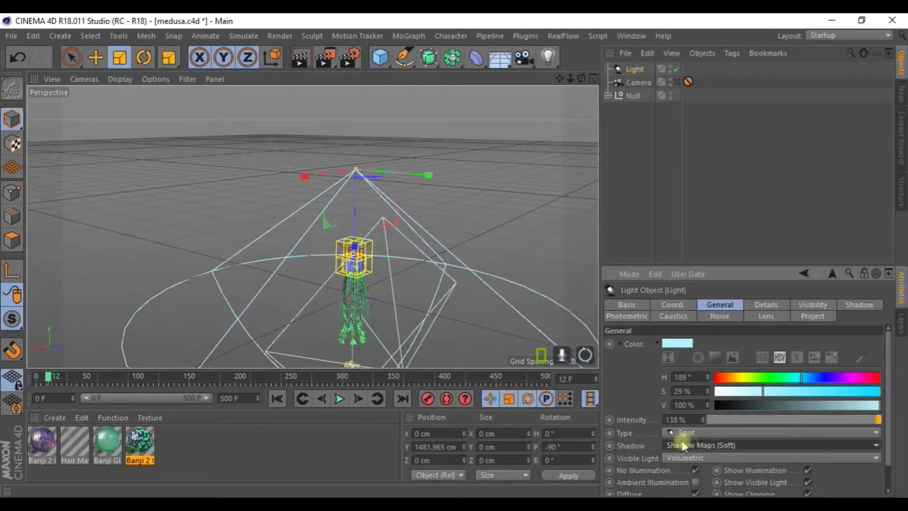
Test-render the lit jellyfish through the scene camera, then return to the editor view.
click(677, 82)
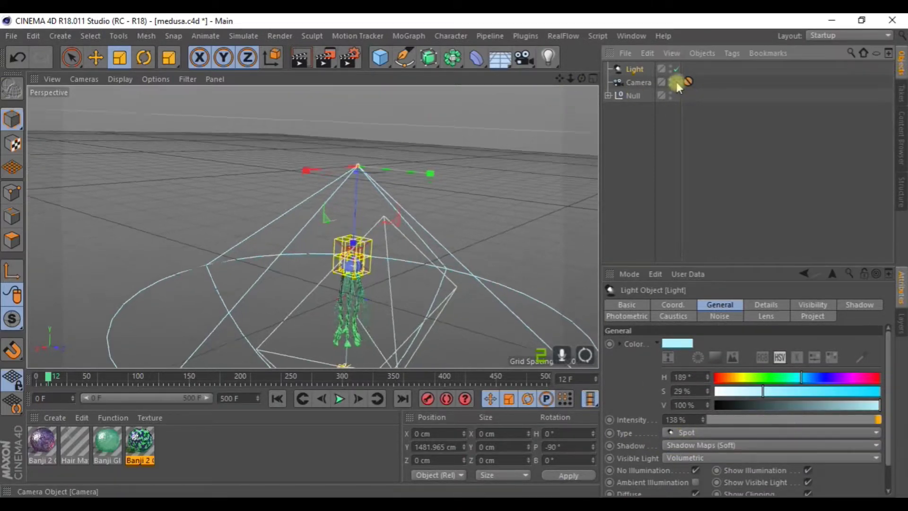
click(303, 62)
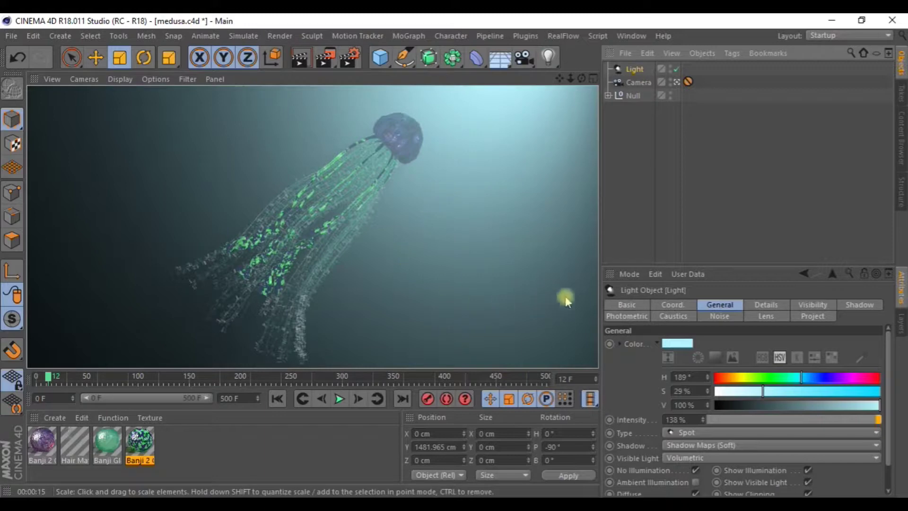
click(632, 71)
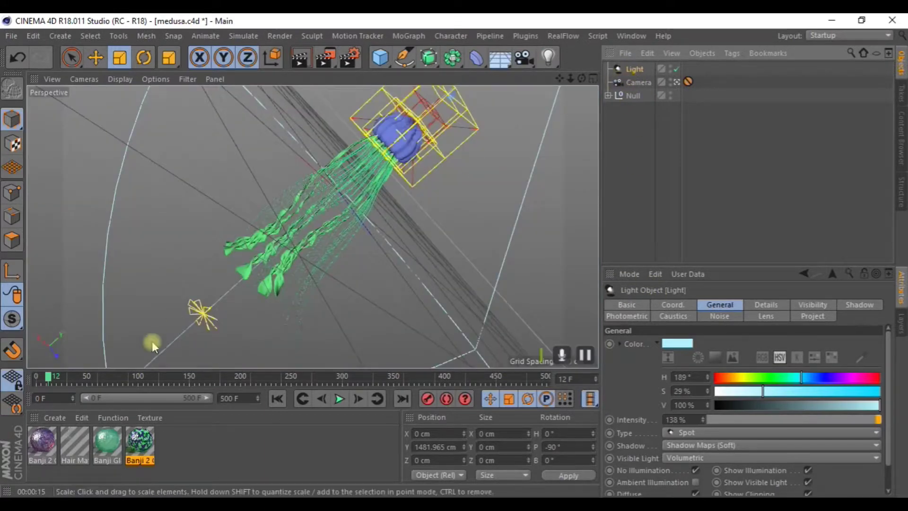
click(676, 82)
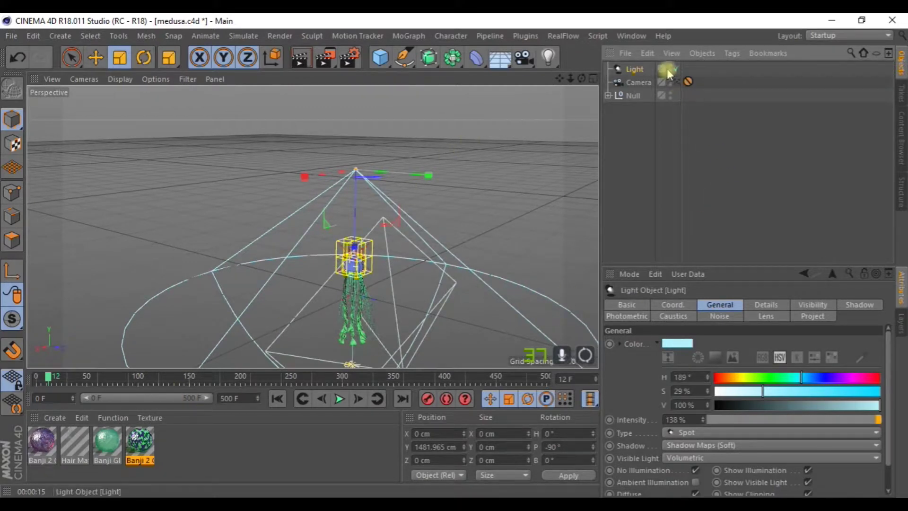
click(389, 63)
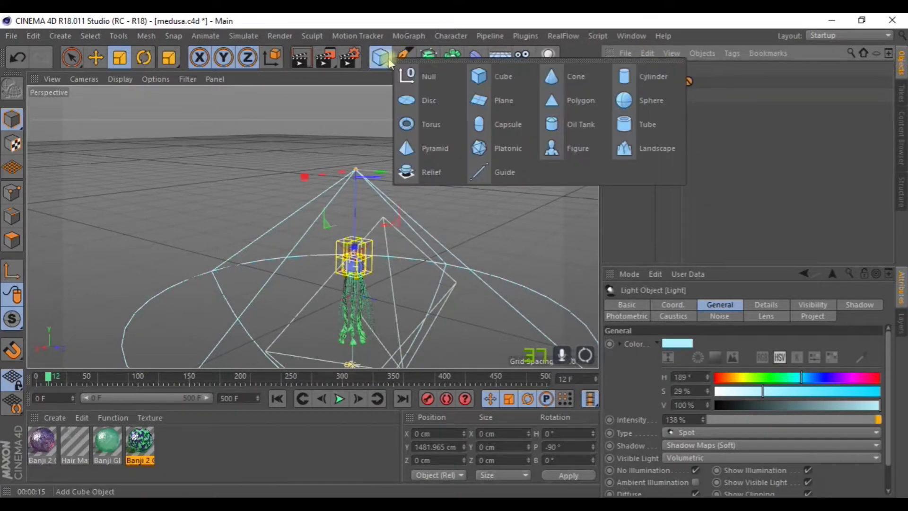
Add a wide Disc and raise it above the jellyfish to about Y 963 cm.
click(410, 101)
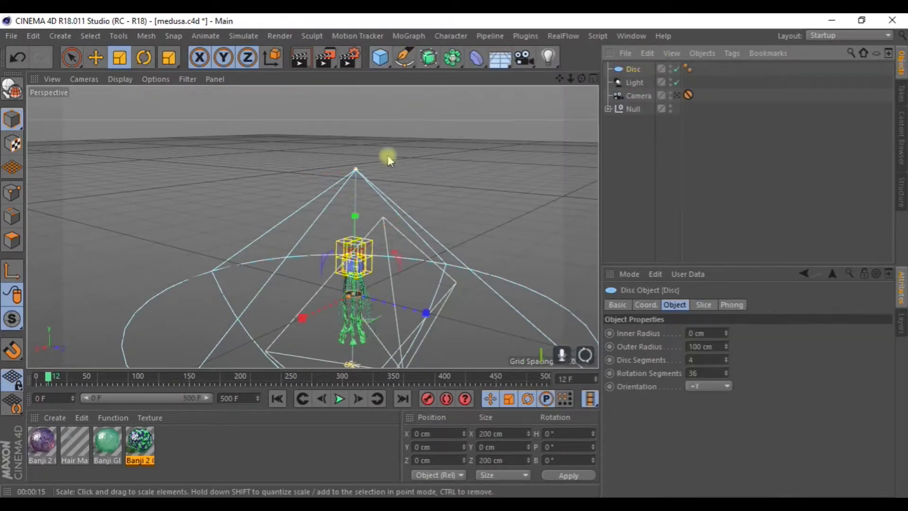
mouse_move(348, 296)
mouse_down()
mouse_move(306, 332)
mouse_move(317, 328)
mouse_up()
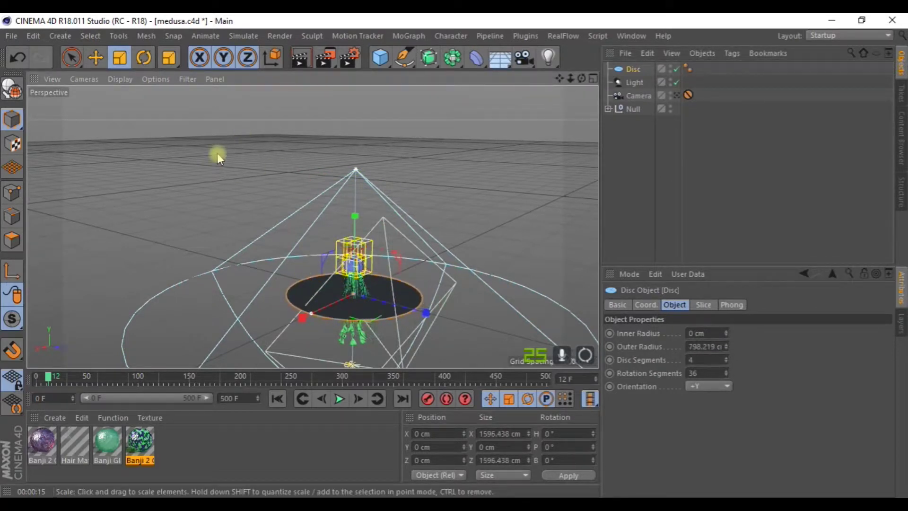
key(e)
drag(358, 214, 370, 134)
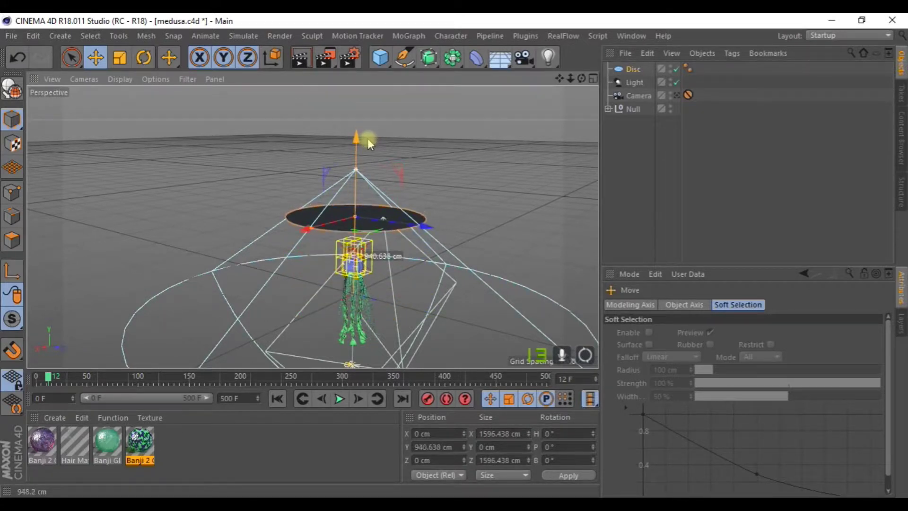
drag(371, 134, 368, 137)
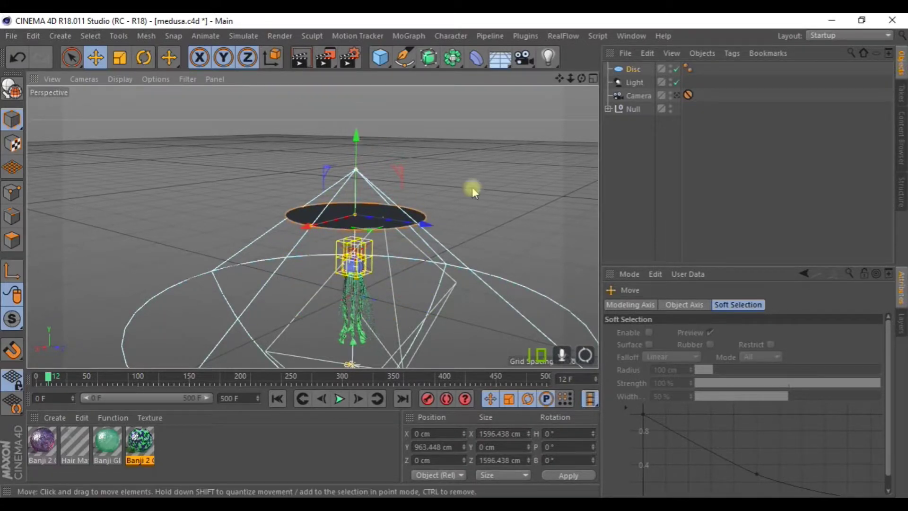
Create a new blank material named Mat.
click(633, 69)
click(56, 417)
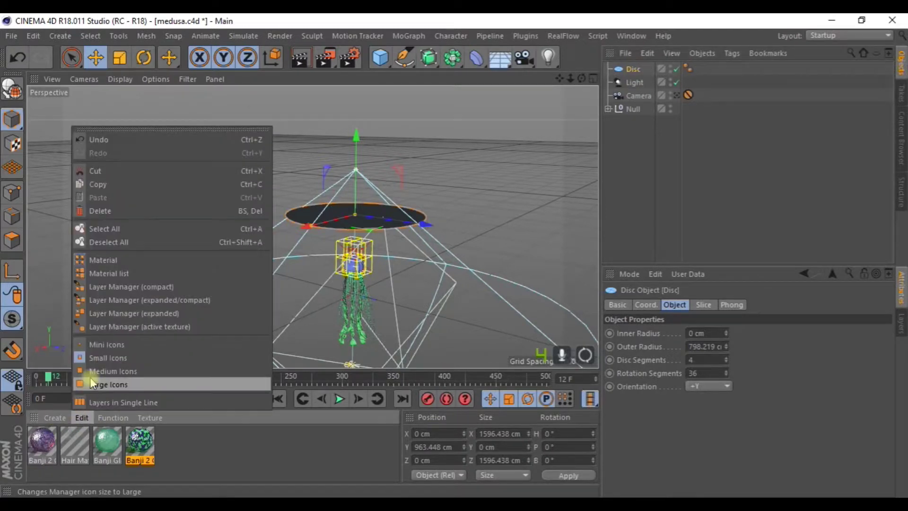
click(78, 305)
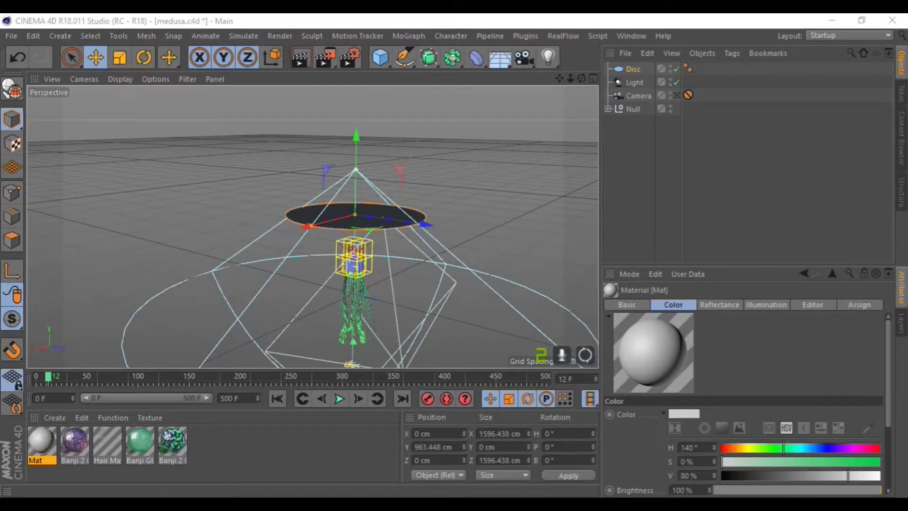
In Mat, turn Color and Reflectance off and Luminance and Alpha on, then pick an Alpha shader.
mouse_move(635, 71)
mouse_down()
mouse_move(558, 67)
mouse_move(537, 50)
mouse_up()
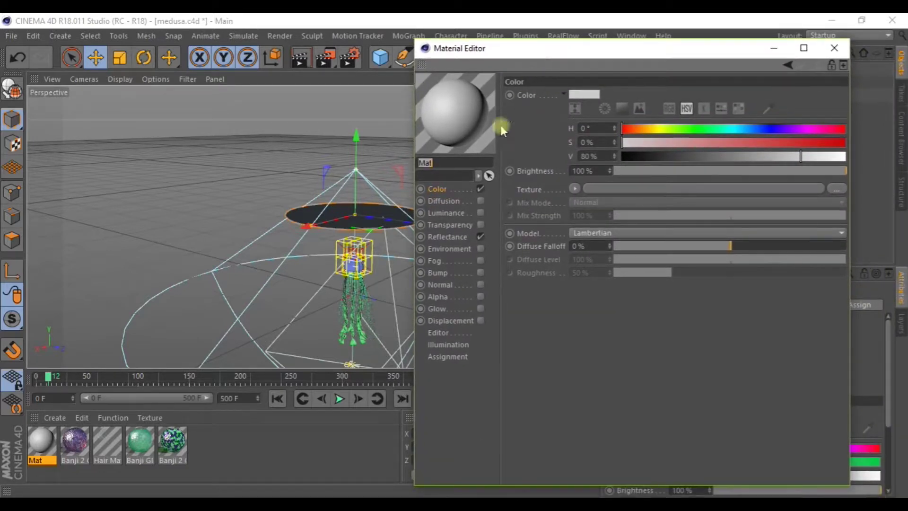
click(436, 189)
click(481, 189)
click(480, 236)
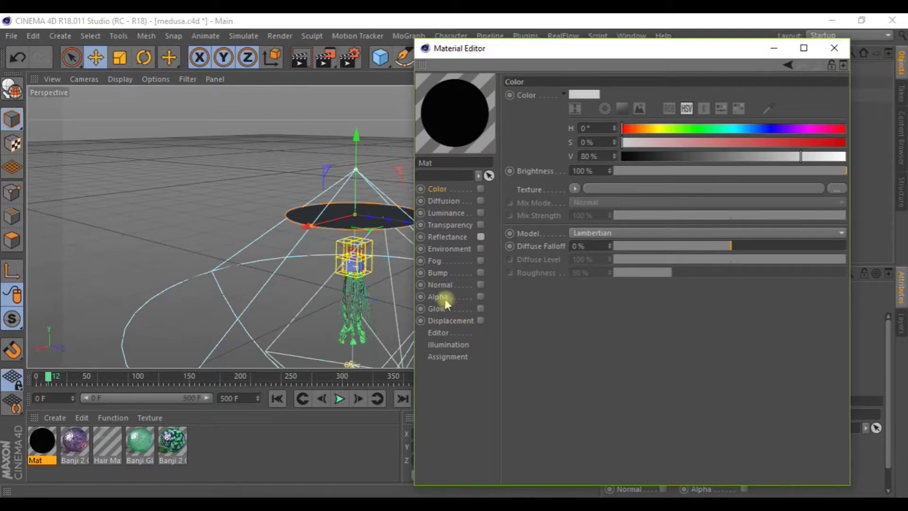
click(481, 297)
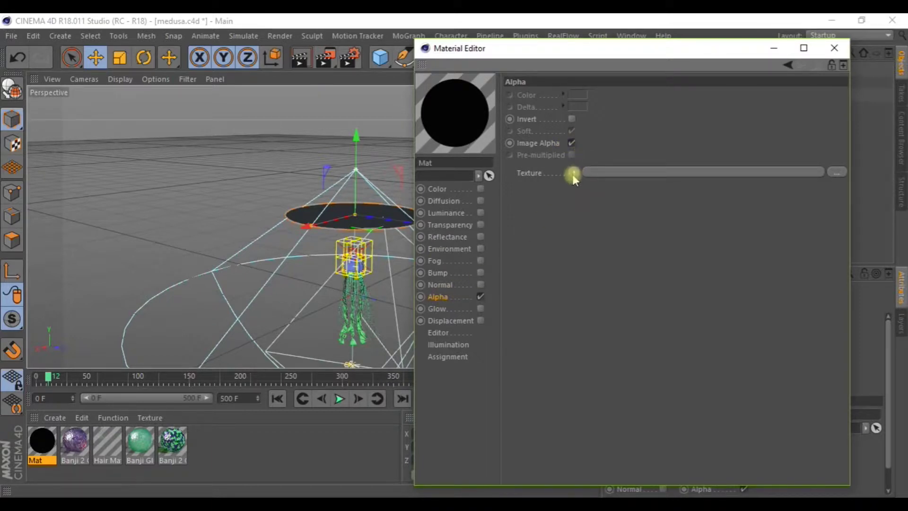
click(480, 213)
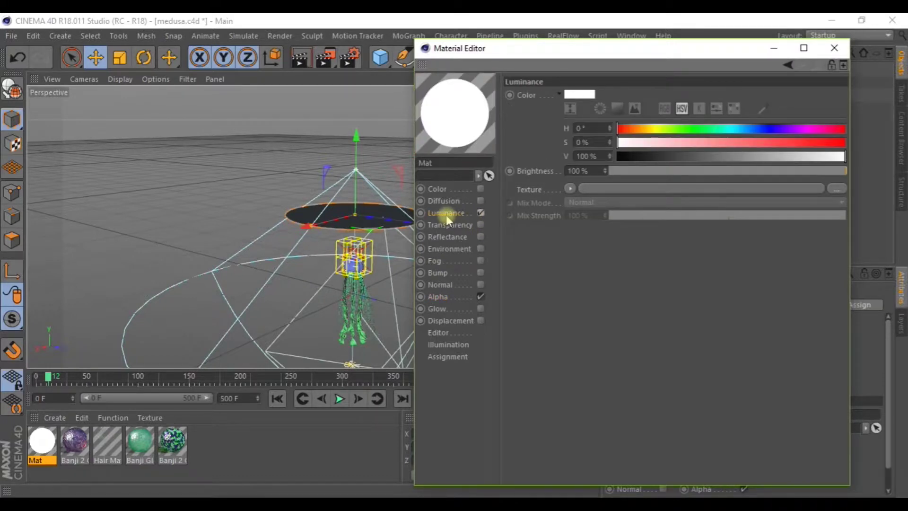
click(439, 298)
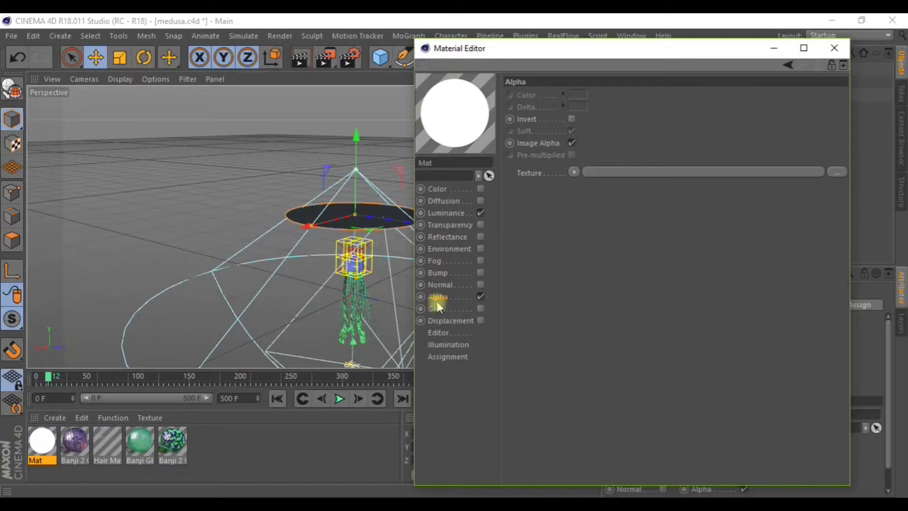
click(574, 172)
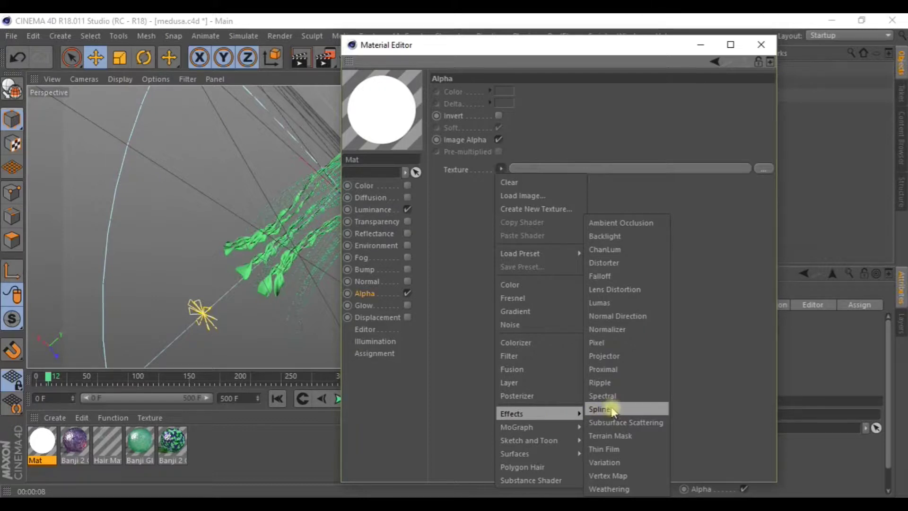
Load a Layer shader with a Cranal Noise layer into Mat's Alpha texture.
click(517, 382)
click(509, 197)
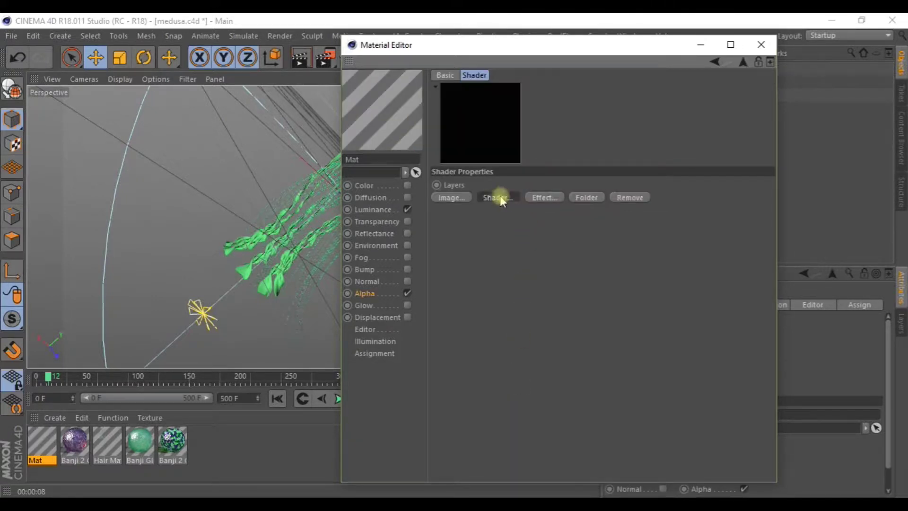
click(500, 199)
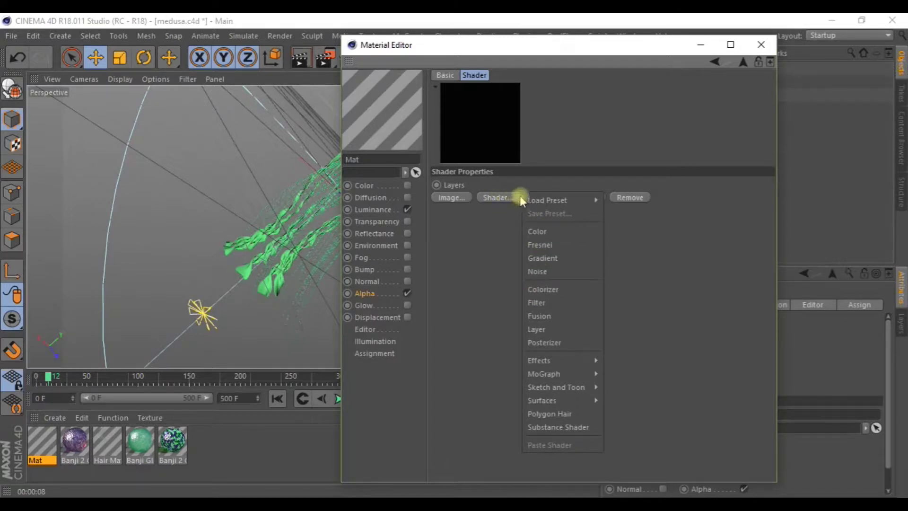
click(542, 273)
double_click(484, 213)
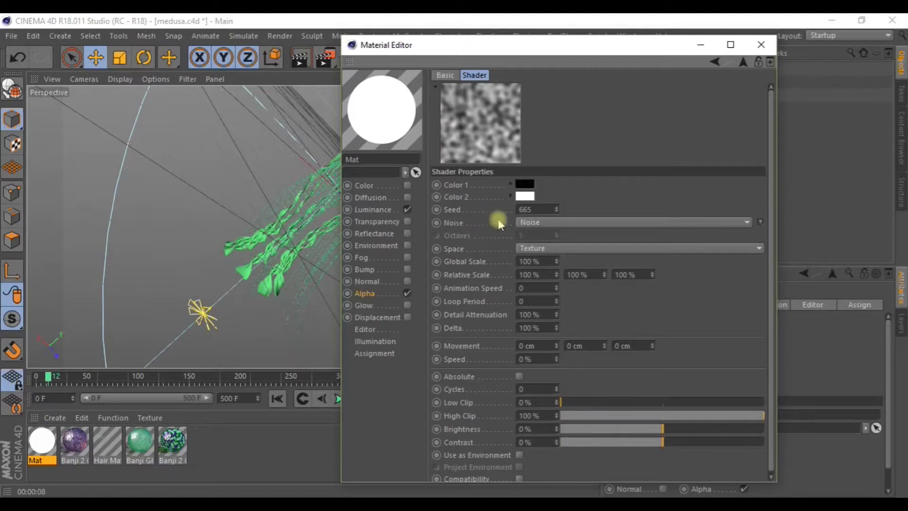
click(526, 223)
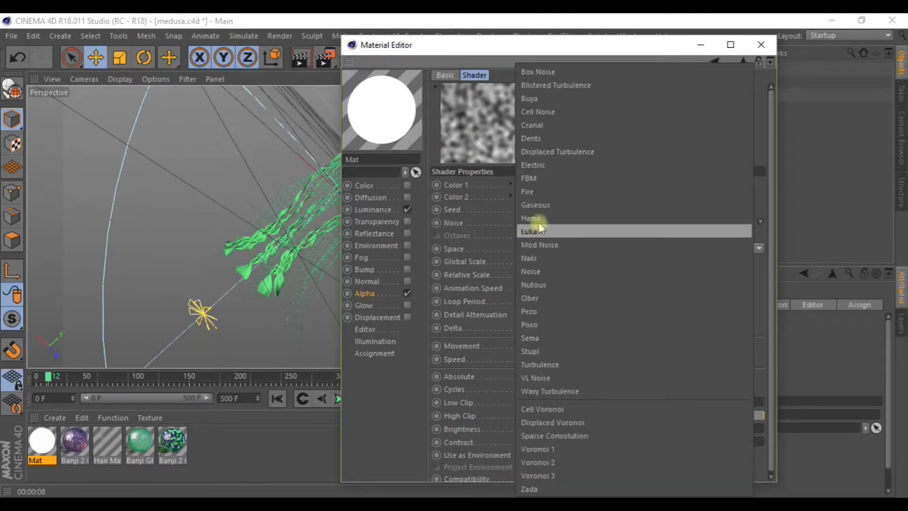
click(533, 126)
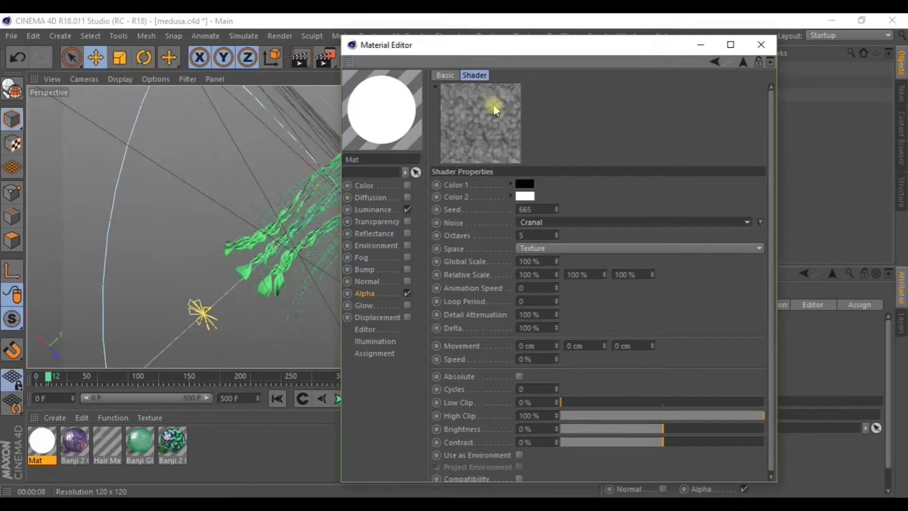
Set the noise octaves, Global Scale 188%, clip range 13%–75% and Brightness -32%.
double_click(533, 233)
text(4.8)
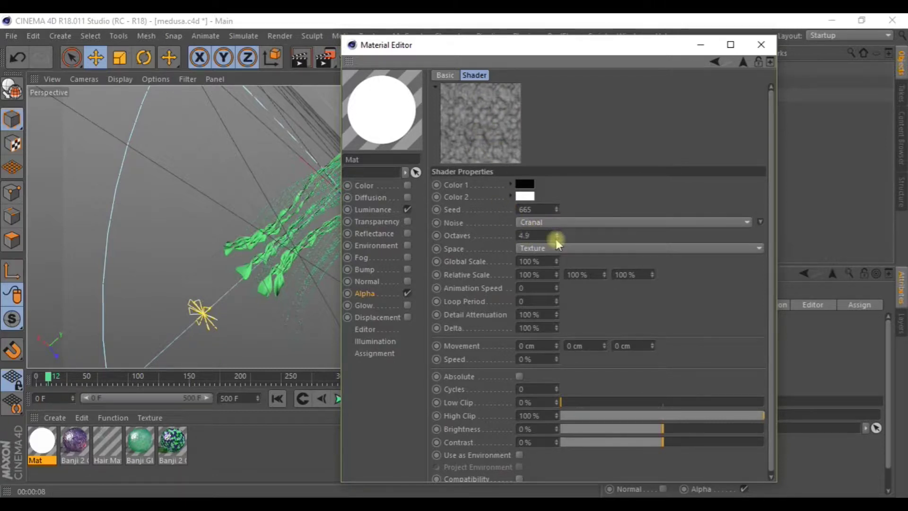
key(Return)
text(2)
key(Return)
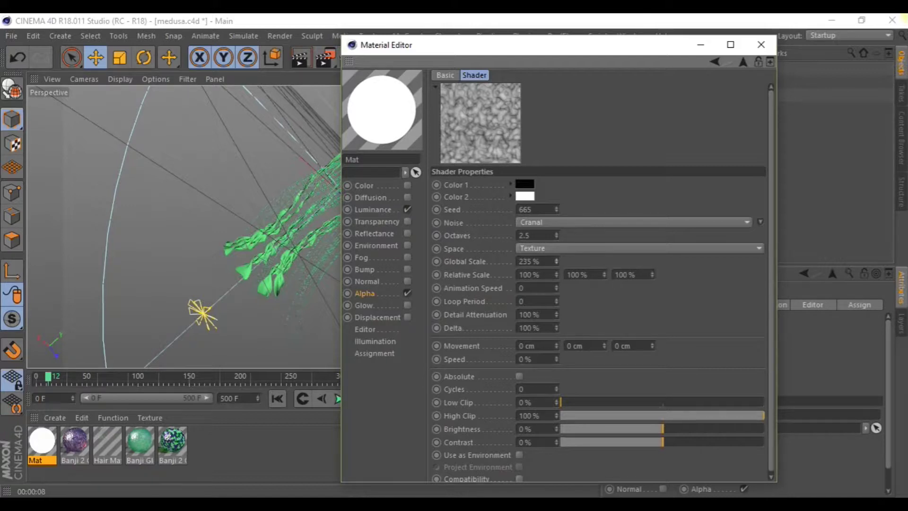
drag(557, 261, 557, 268)
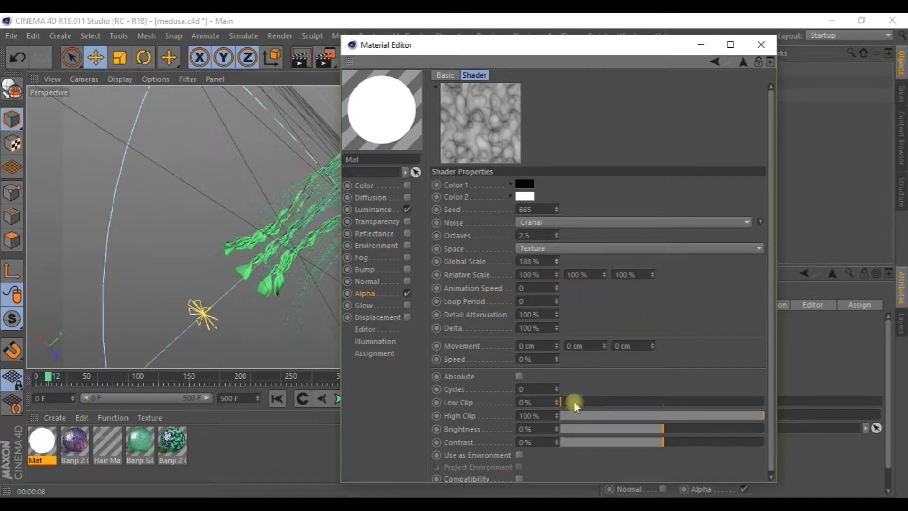
drag(574, 402, 587, 402)
click(686, 417)
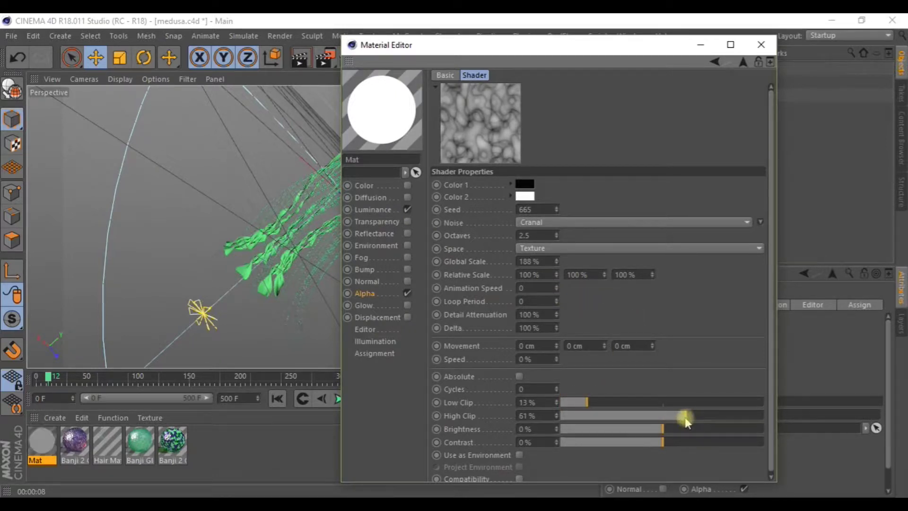
mouse_move(663, 428)
mouse_down()
mouse_move(614, 428)
mouse_move(639, 428)
mouse_move(630, 429)
mouse_up()
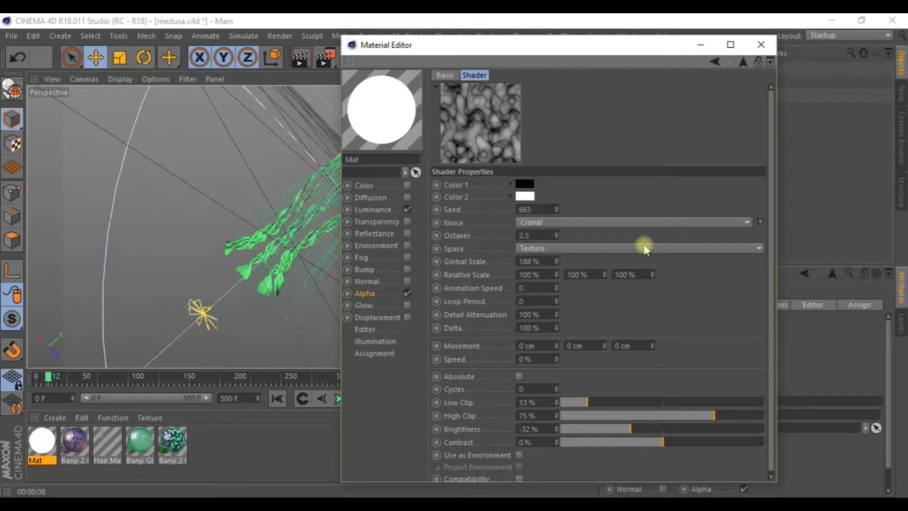
Turn off Image Alpha and set the noise colours to dark grey and near-white.
click(371, 294)
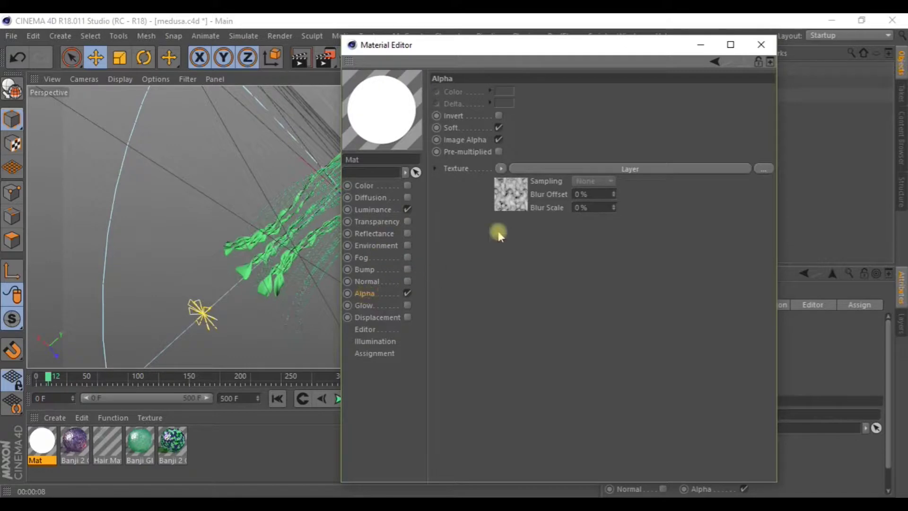
click(500, 141)
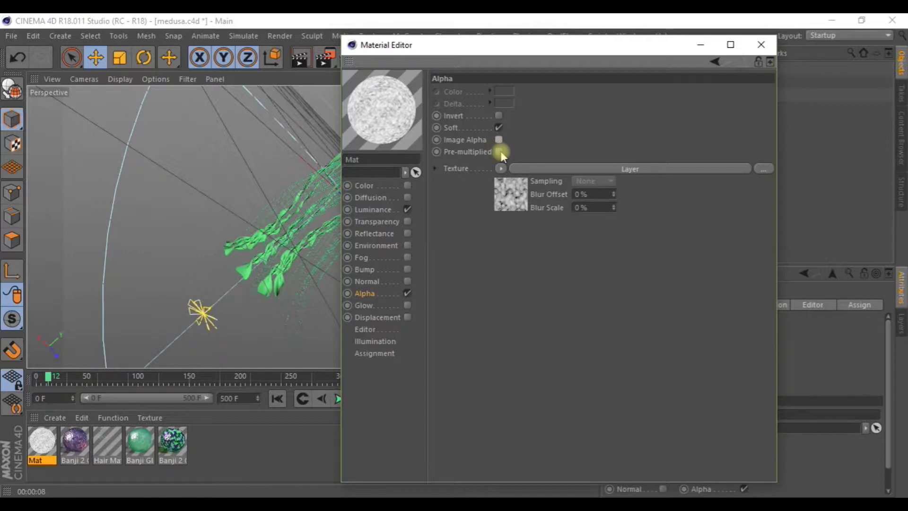
click(507, 201)
click(483, 214)
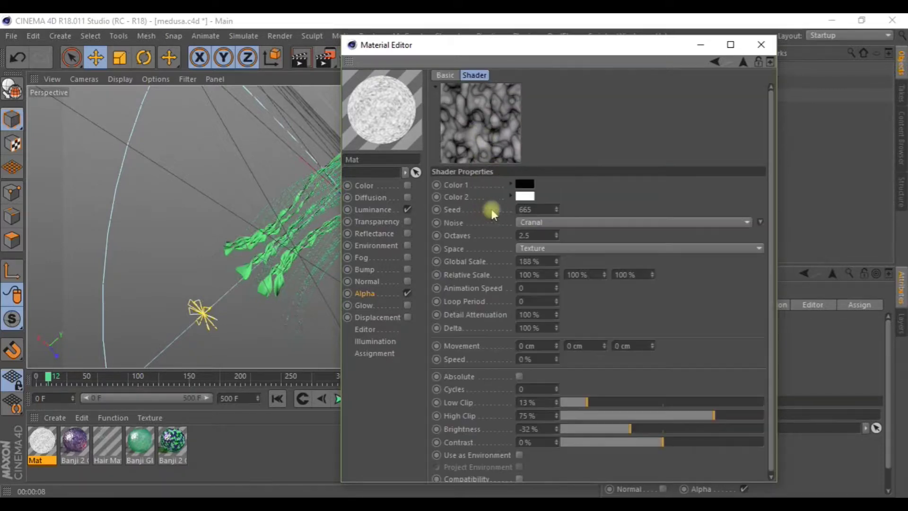
click(525, 187)
drag(520, 210, 509, 210)
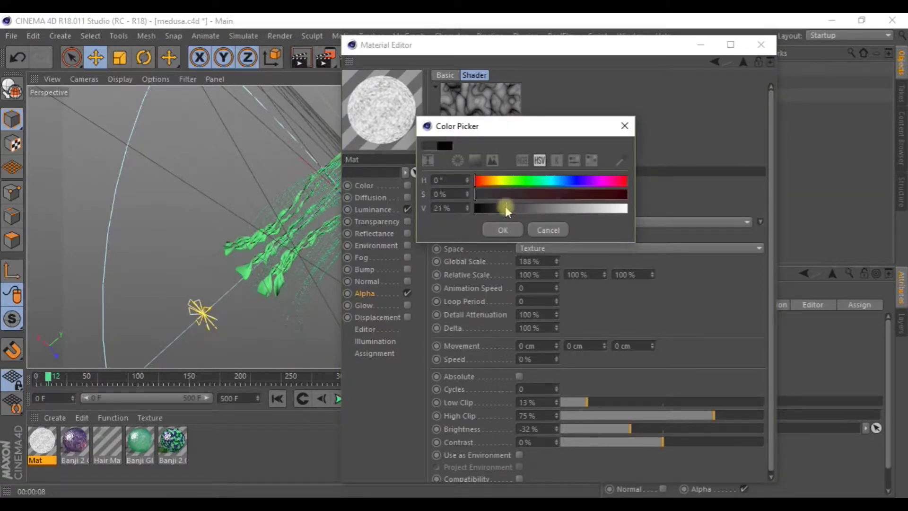
click(499, 232)
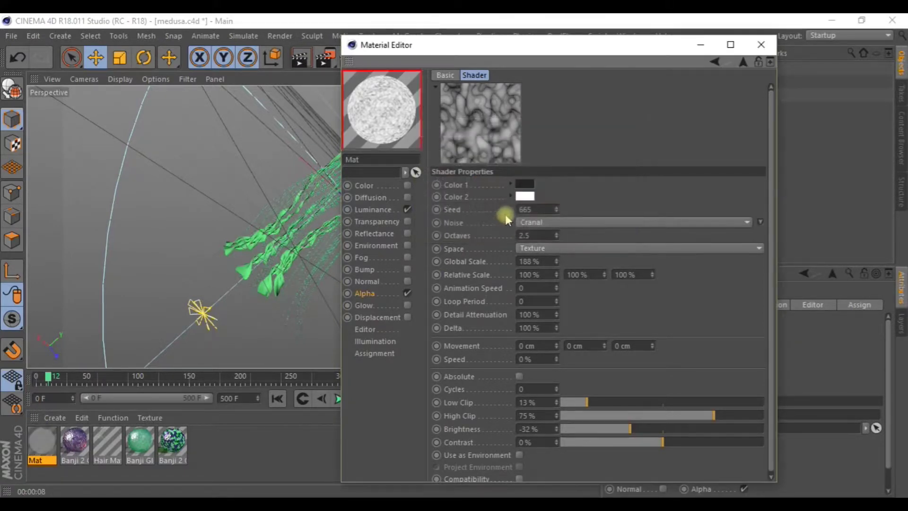
click(526, 199)
click(502, 245)
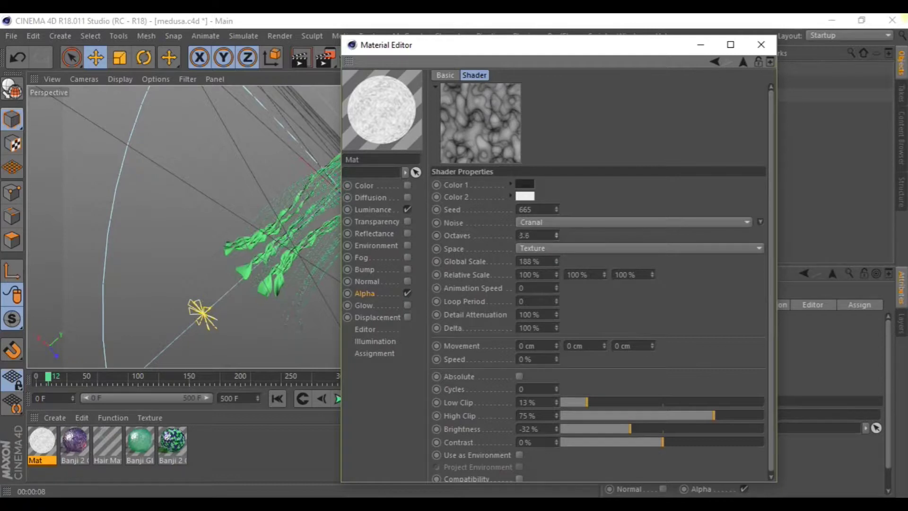
Set the noise to 2.8 octaves and 0.3 Animation Speed.
drag(556, 235, 555, 255)
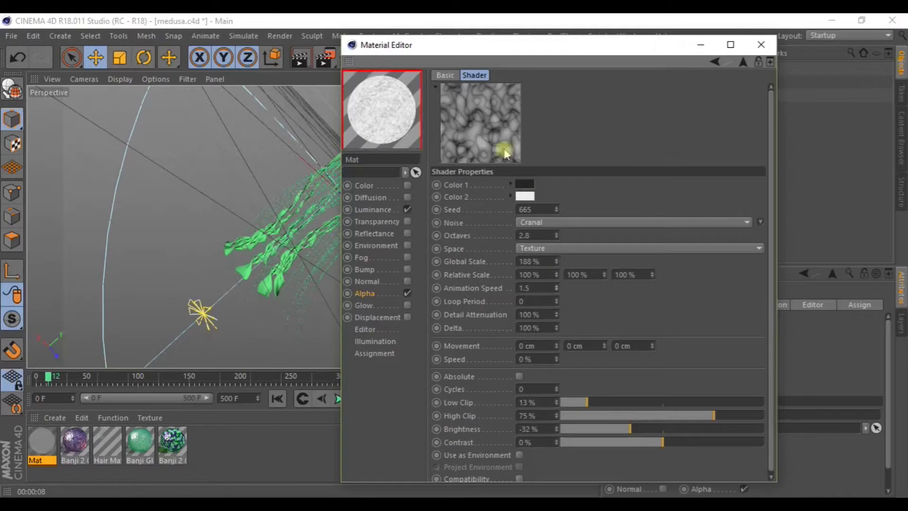
click(557, 290)
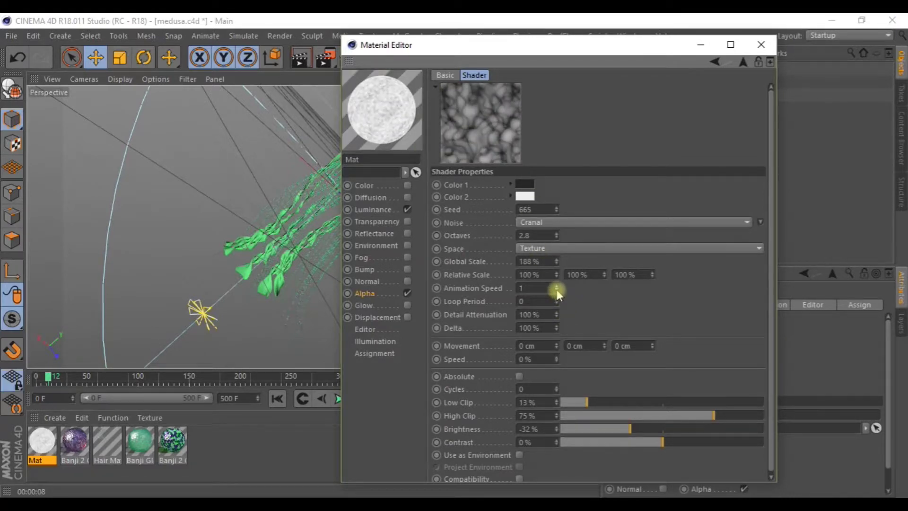
double_click(536, 288)
text(0.3)
key(Return)
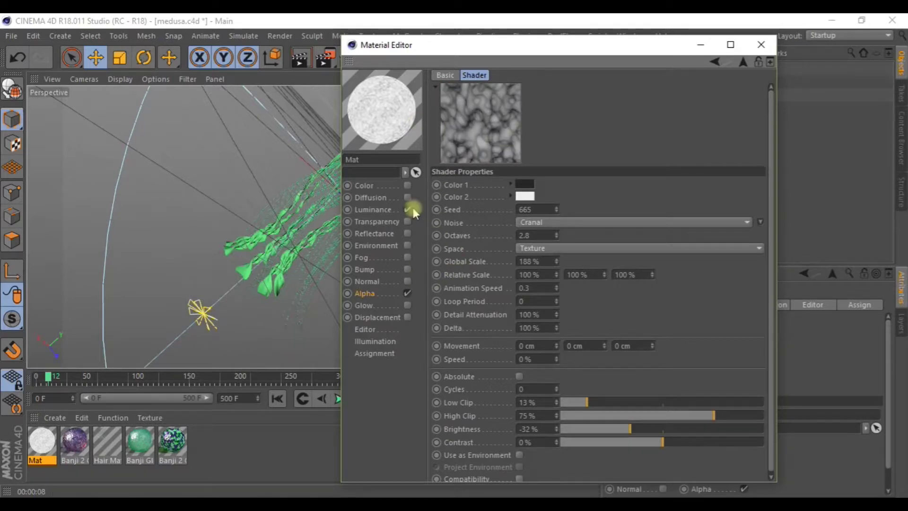
click(366, 294)
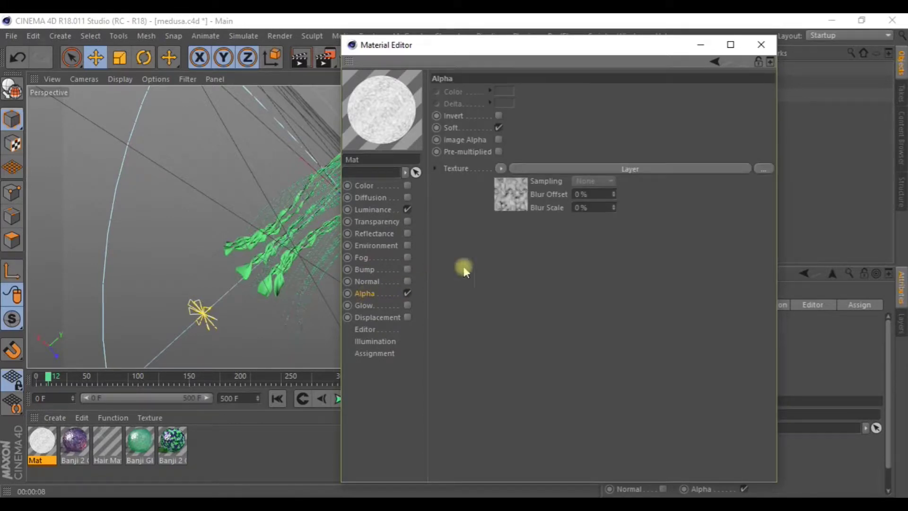
Apply the Mat material to the Disc and render the viewport to preview it.
click(762, 44)
click(38, 445)
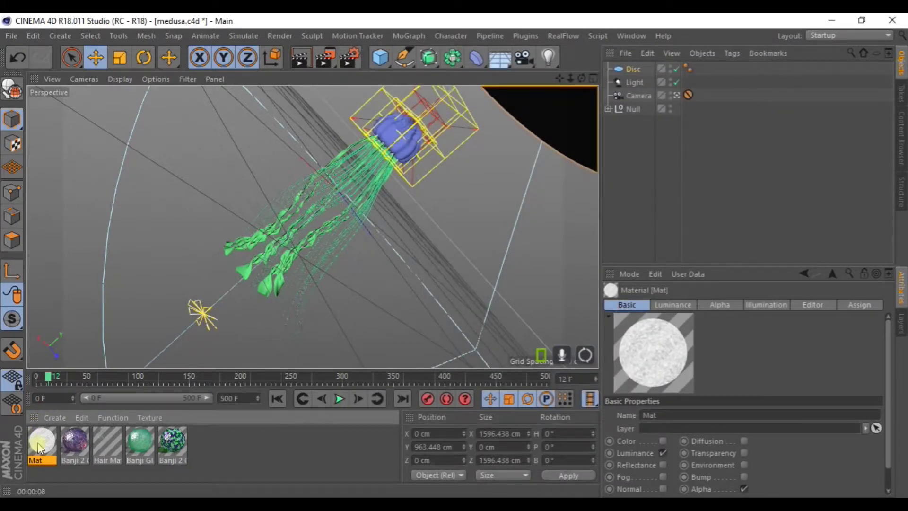
drag(185, 393, 632, 69)
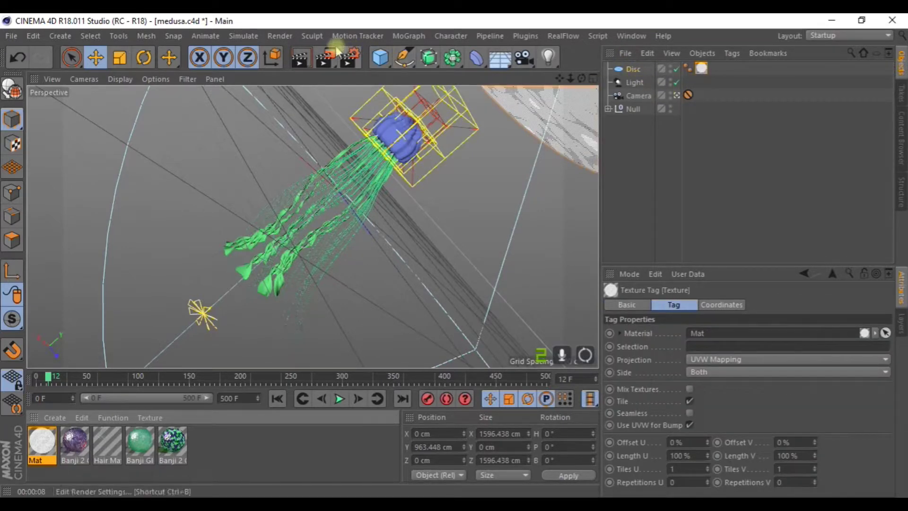
click(304, 58)
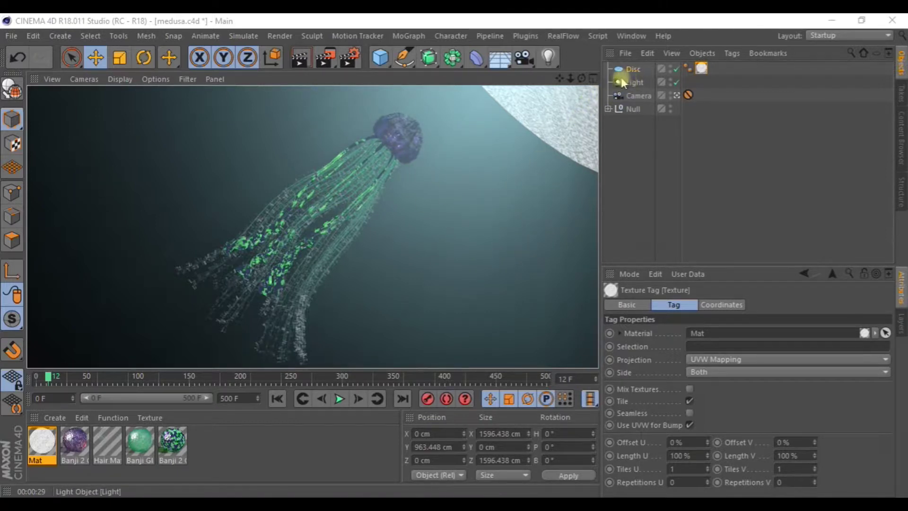
Nest the Disc under the Light and test-render the result.
drag(631, 72, 634, 84)
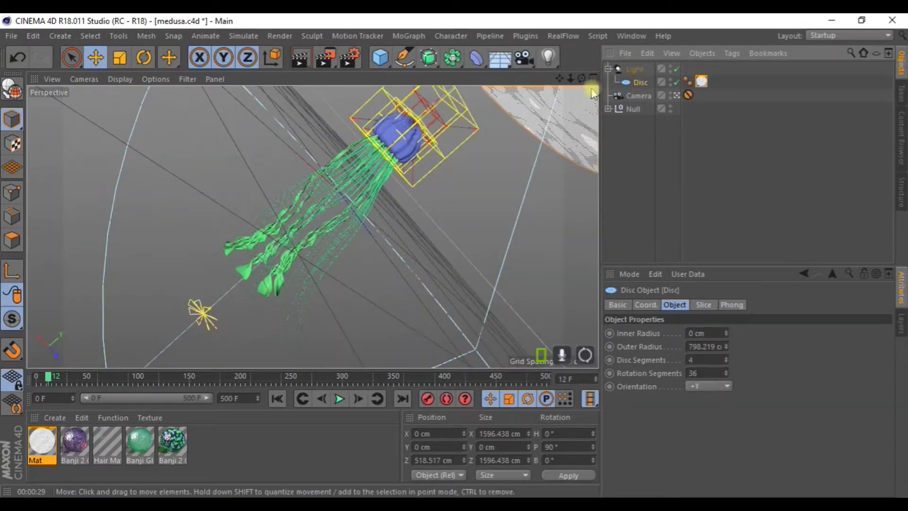
click(307, 59)
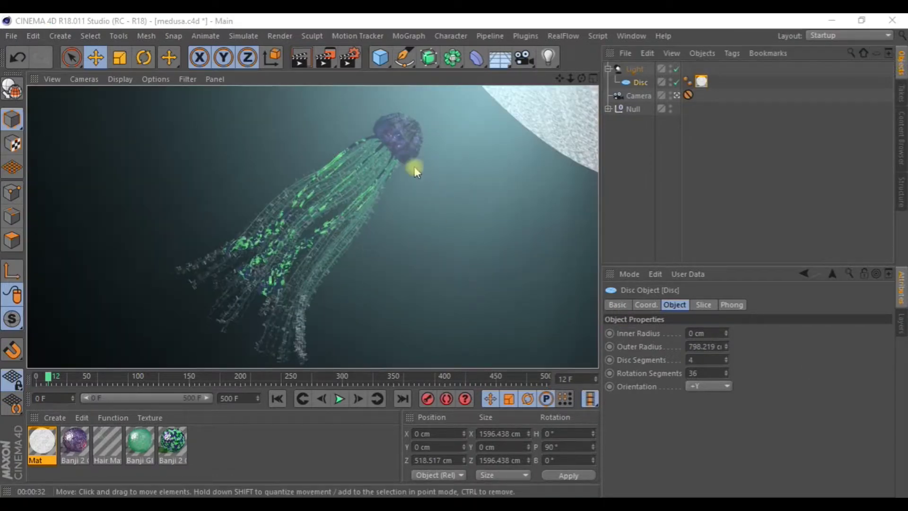
click(671, 86)
Hide the Disc in the viewport, re-render, and select its Mat texture tag.
click(671, 82)
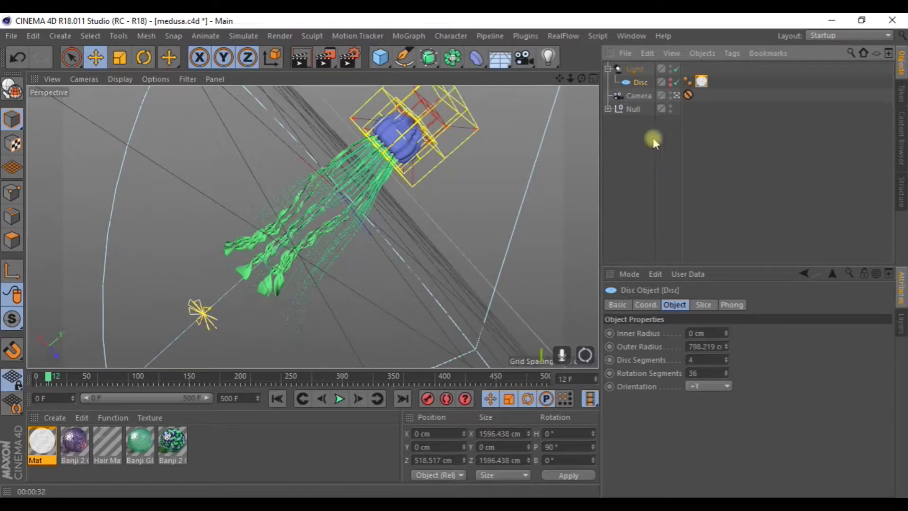
click(671, 85)
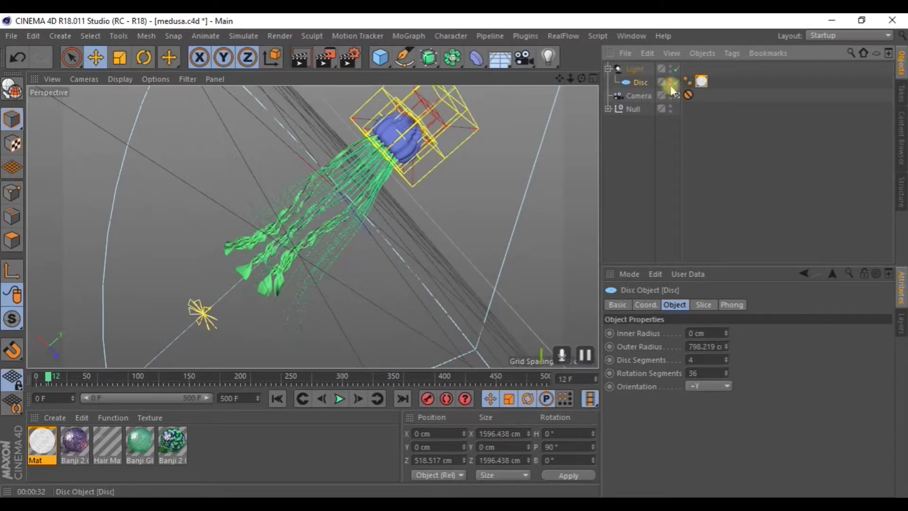
click(299, 58)
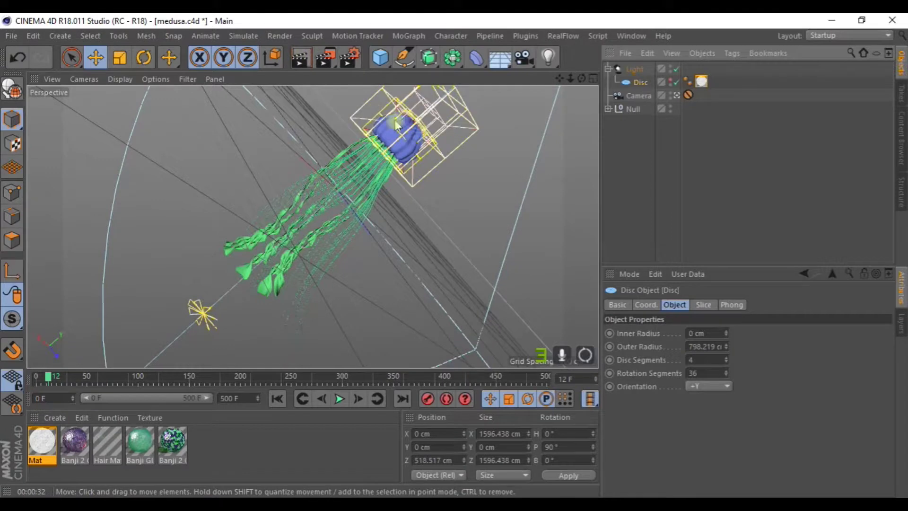
click(703, 81)
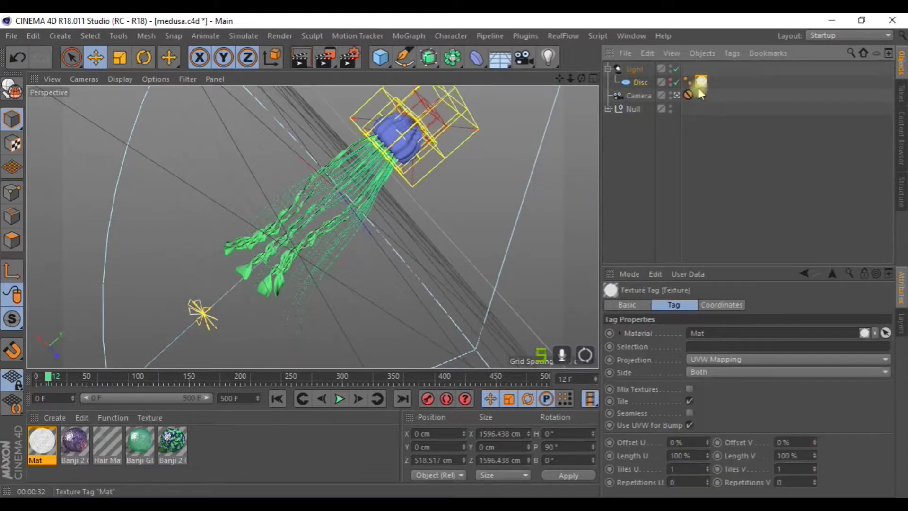
click(29, 444)
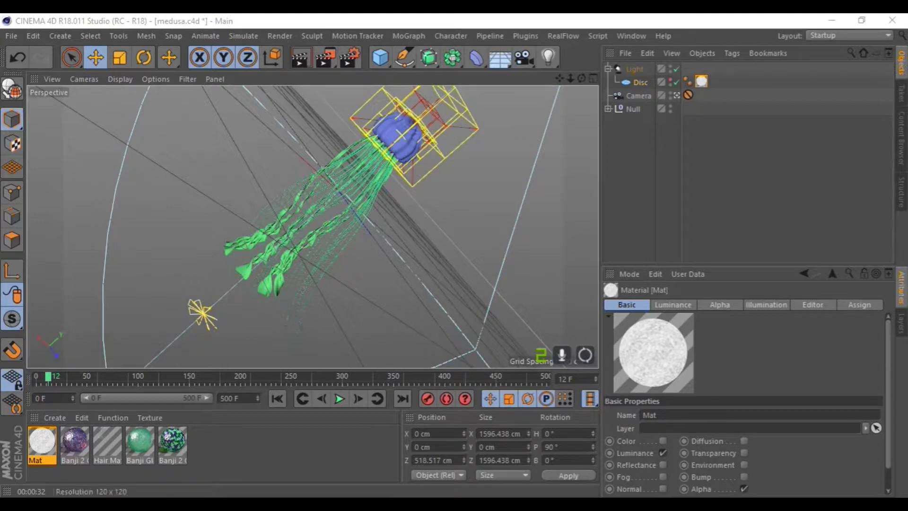
Add a Distort effect at 8% strength to Mat's alpha Layer shader.
drag(541, 41, 473, 51)
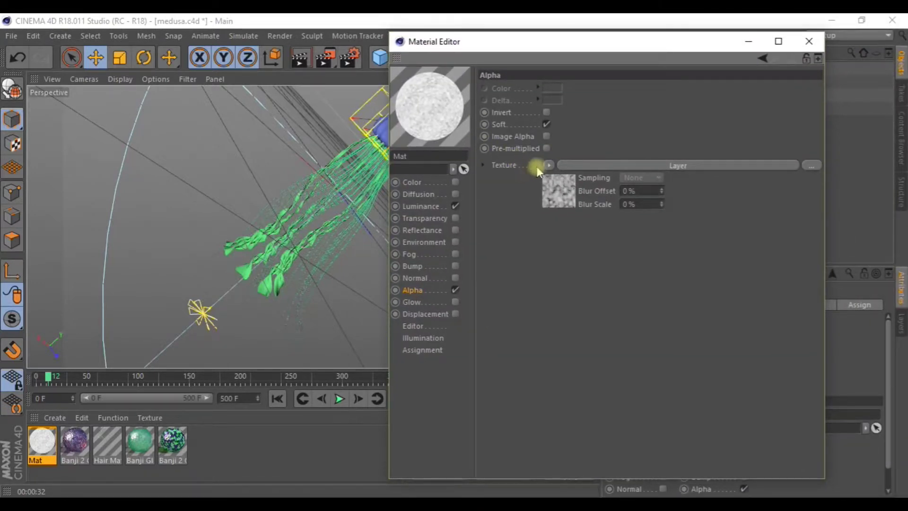
click(560, 165)
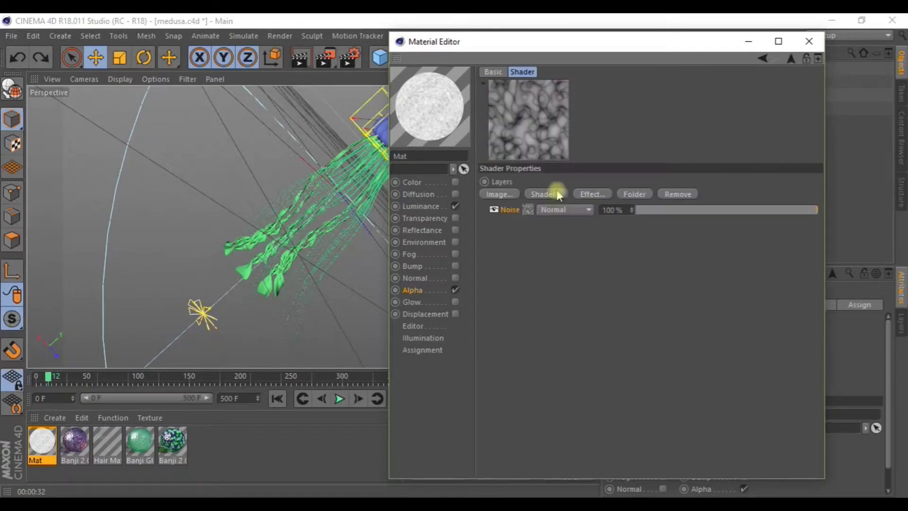
click(584, 195)
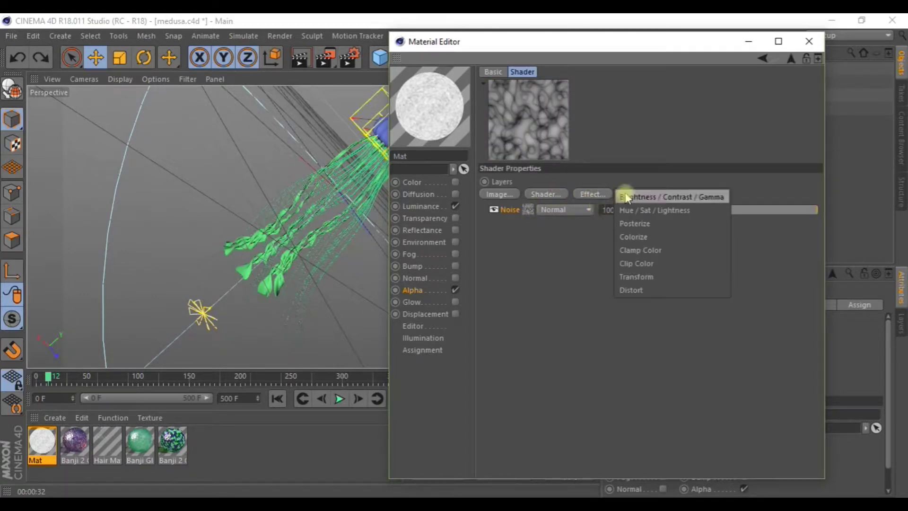
click(631, 291)
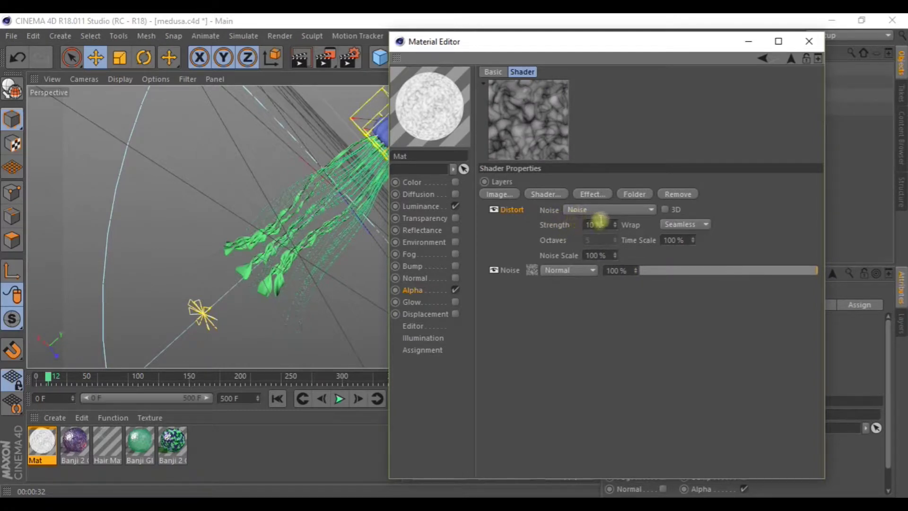
drag(614, 225, 615, 220)
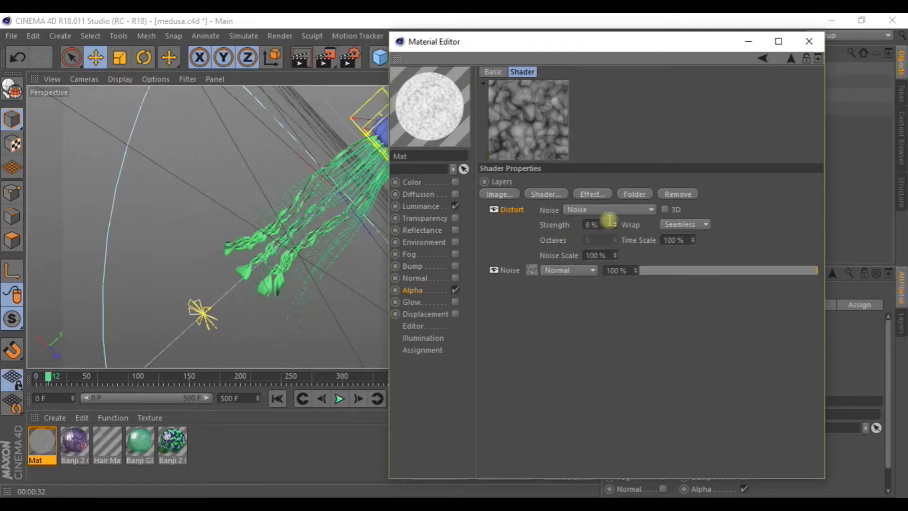
right_click(546, 127)
click(574, 31)
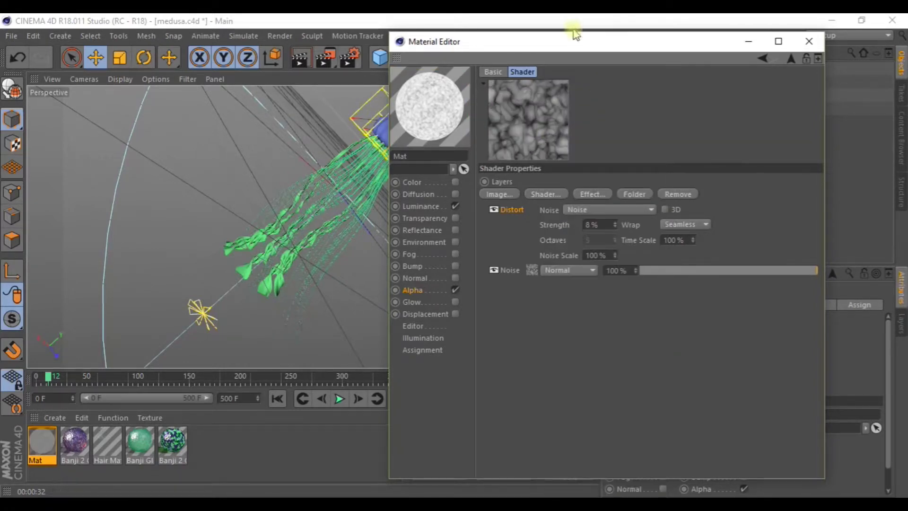
Give the distortion Cranal noise, 164% Noise Scale, 50% Time Scale and Cycle wrap.
click(603, 210)
click(579, 125)
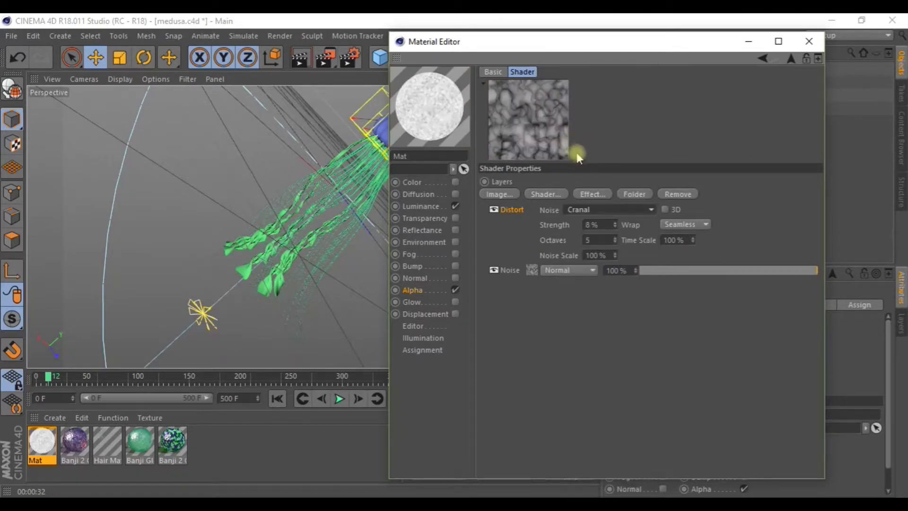
click(593, 255)
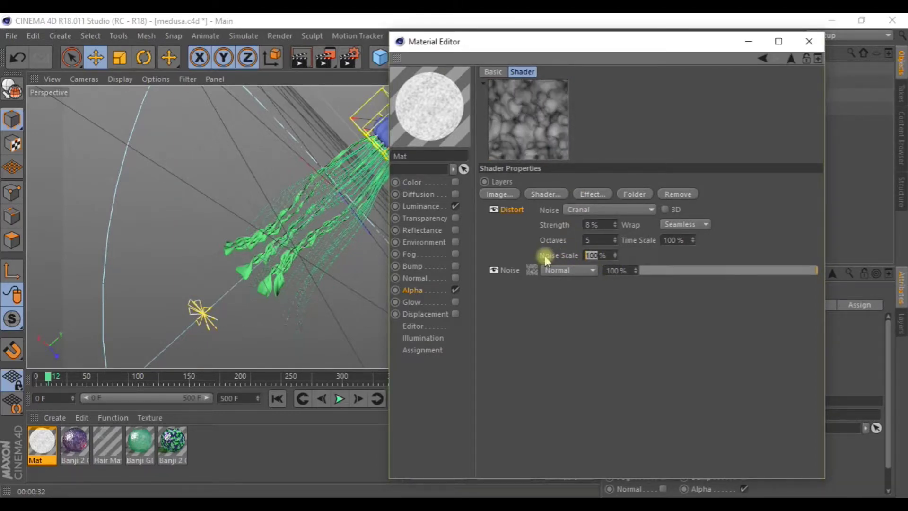
text(109)
key(Return)
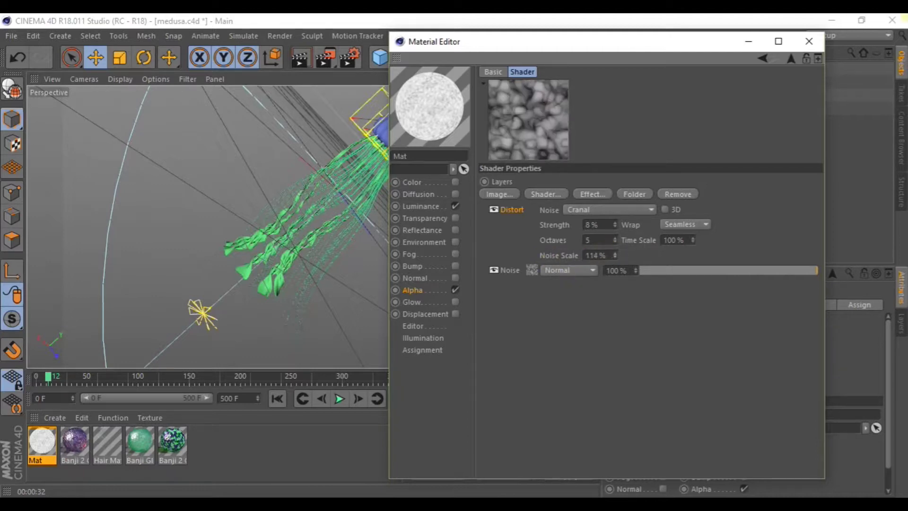
drag(615, 255, 651, 257)
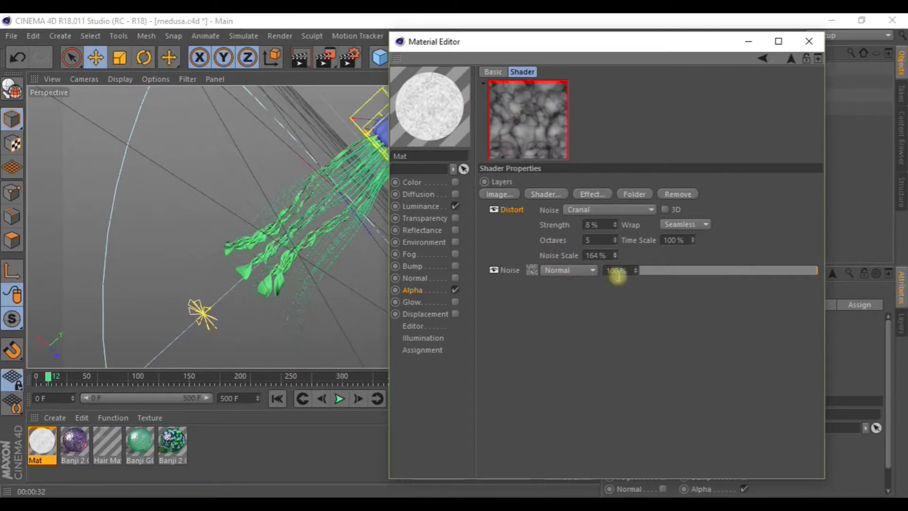
drag(693, 240, 674, 241)
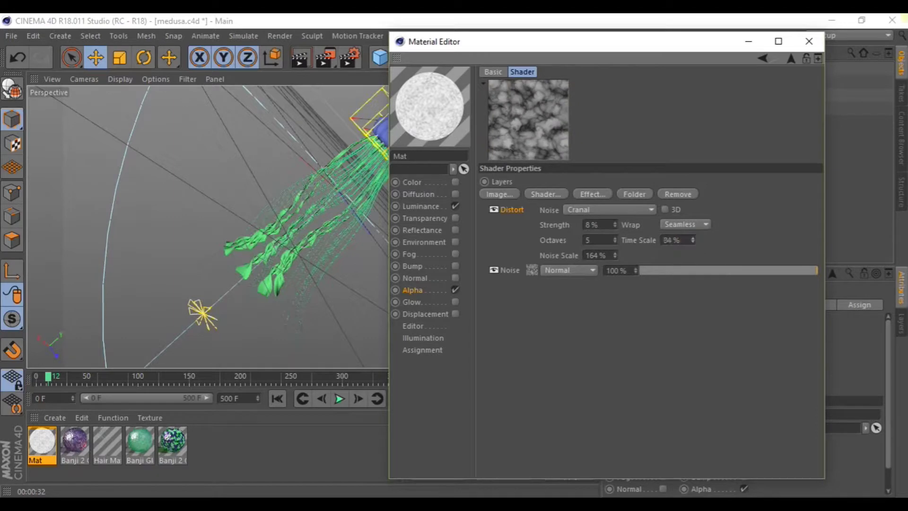
drag(695, 240, 694, 244)
click(681, 224)
click(682, 263)
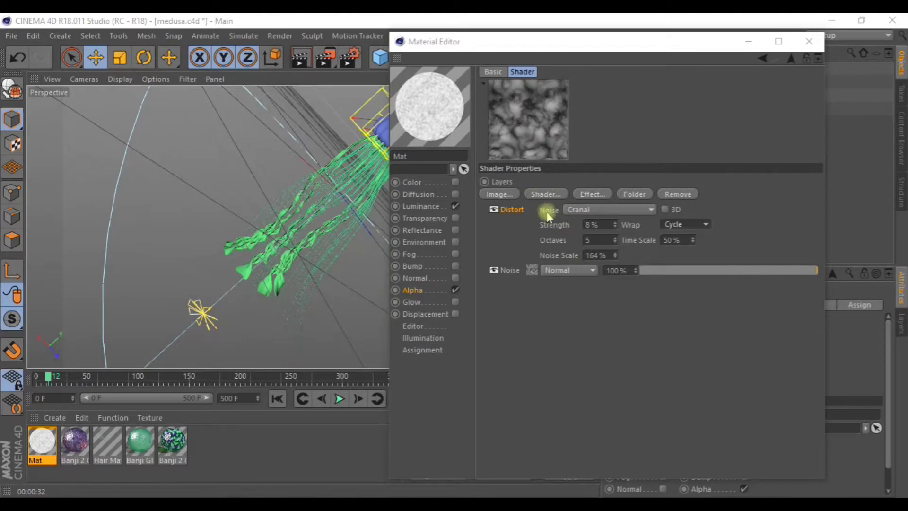
click(532, 272)
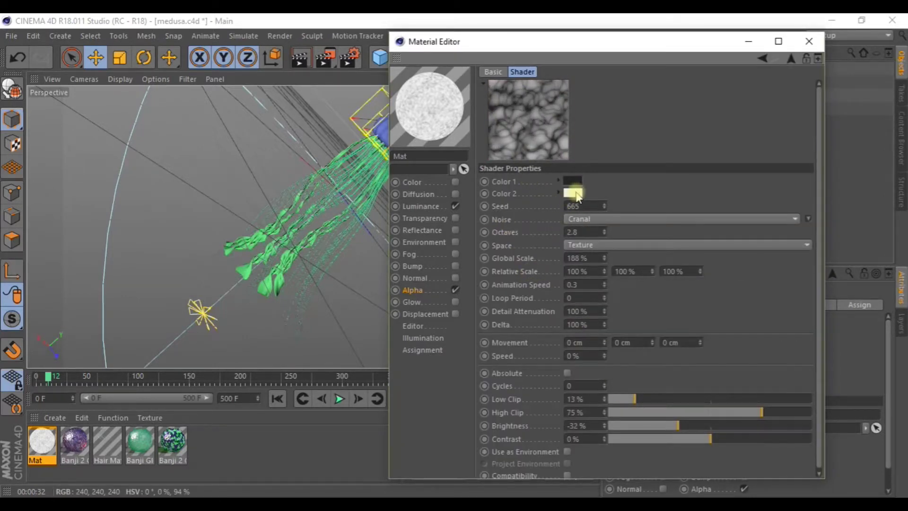
Set the alpha noise Color 1 to black and Color 2 to white.
click(573, 193)
drag(669, 226, 677, 221)
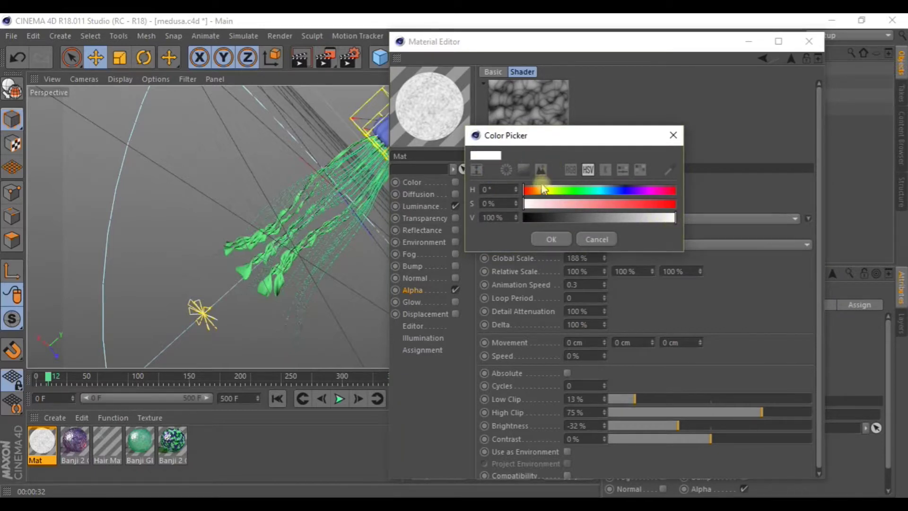
click(550, 238)
click(571, 181)
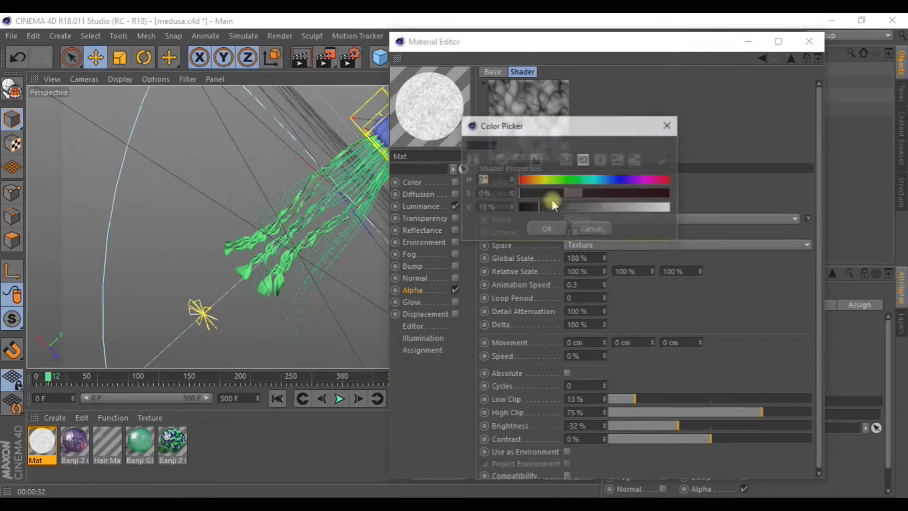
drag(541, 206, 526, 219)
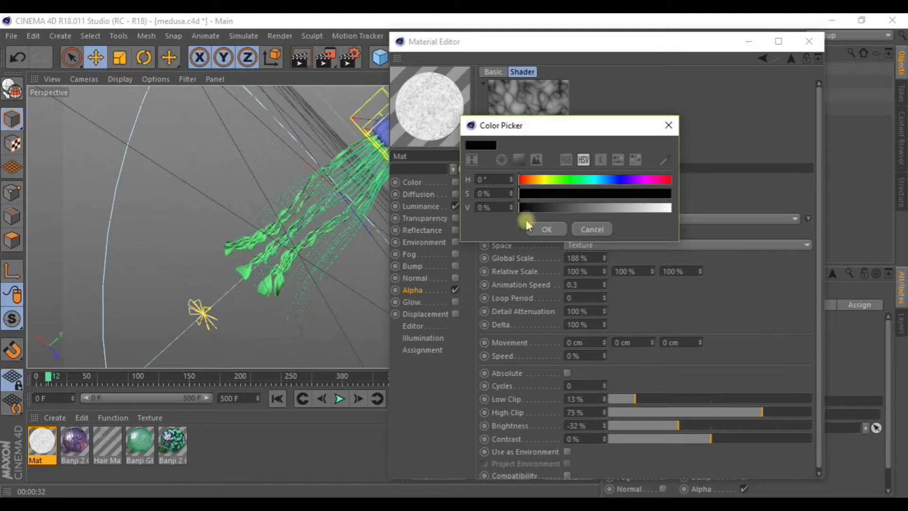
click(542, 229)
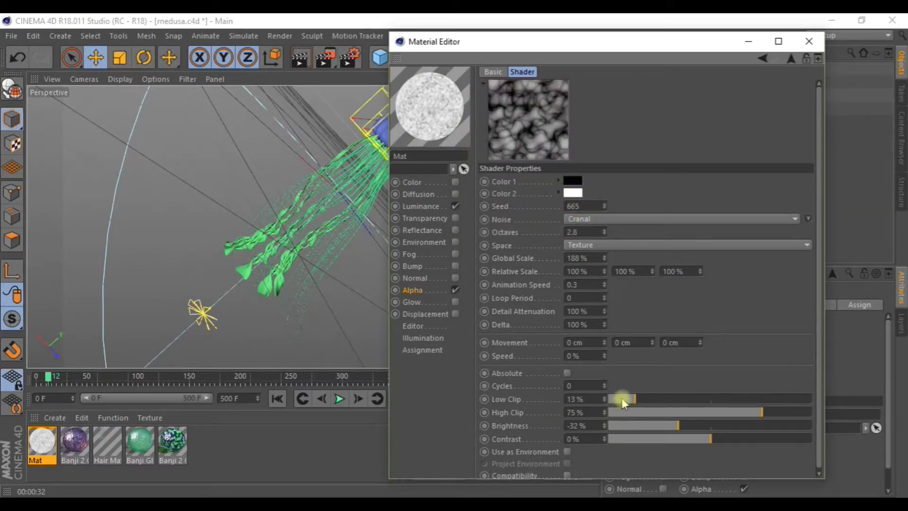
Set Low Clip 63%, High Clip 35%, Brightness and Contrast 30%, then close the editor and render.
drag(622, 402, 615, 400)
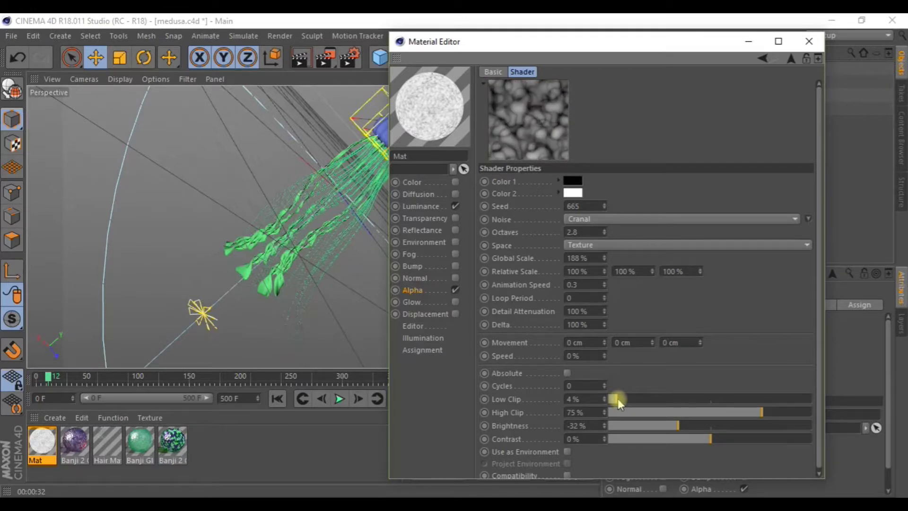
mouse_move(618, 398)
mouse_down()
mouse_move(661, 412)
mouse_move(791, 417)
mouse_up()
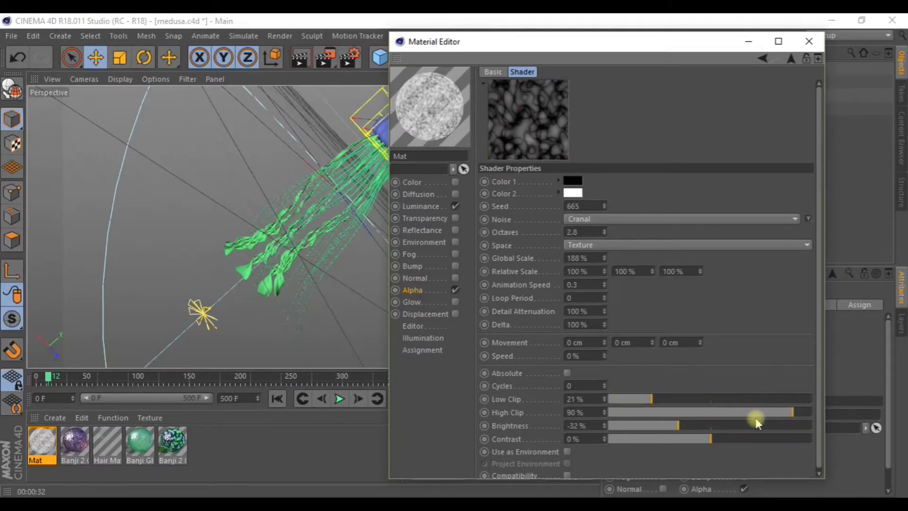
mouse_move(691, 416)
mouse_down()
mouse_move(739, 418)
mouse_move(689, 429)
mouse_move(760, 426)
mouse_move(673, 429)
mouse_move(783, 411)
mouse_move(661, 412)
mouse_move(718, 414)
mouse_up()
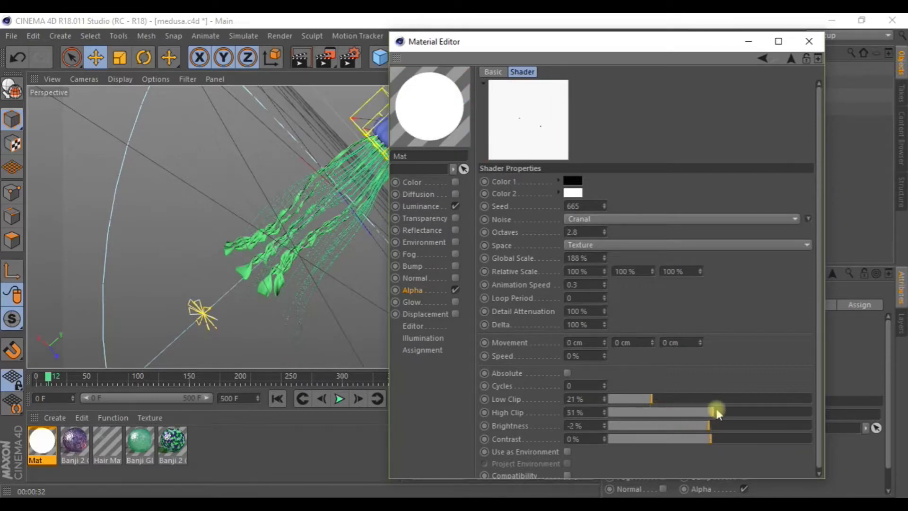
mouse_move(728, 403)
mouse_down()
mouse_move(756, 405)
mouse_move(738, 400)
mouse_up()
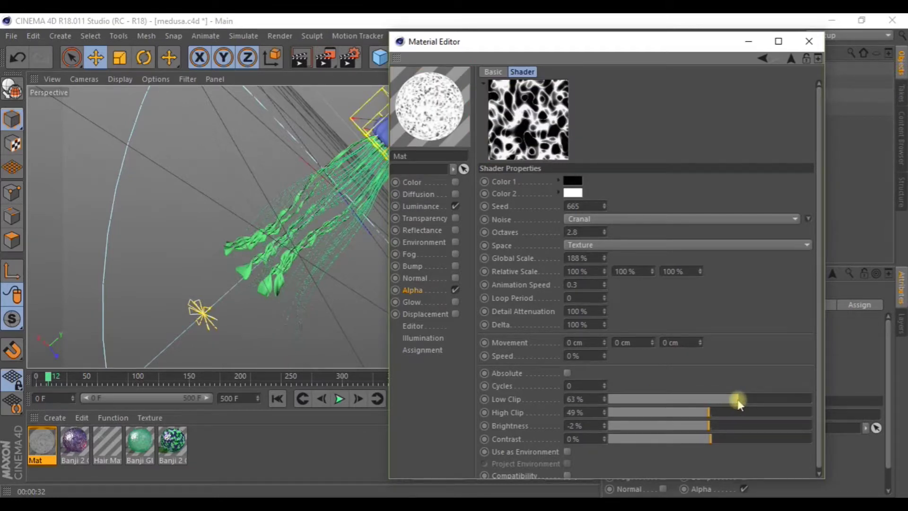
mouse_move(712, 440)
mouse_down()
mouse_move(743, 439)
mouse_move(726, 424)
mouse_move(671, 412)
mouse_up()
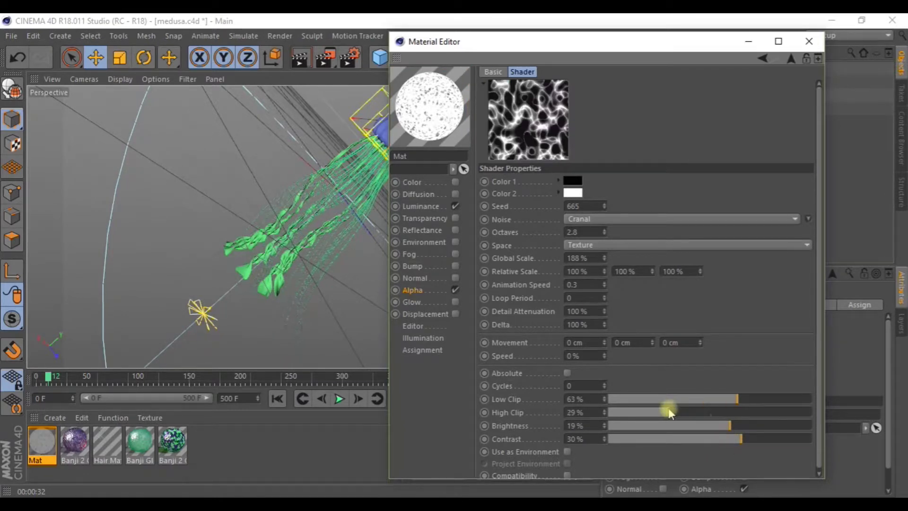
drag(735, 416, 762, 414)
click(681, 413)
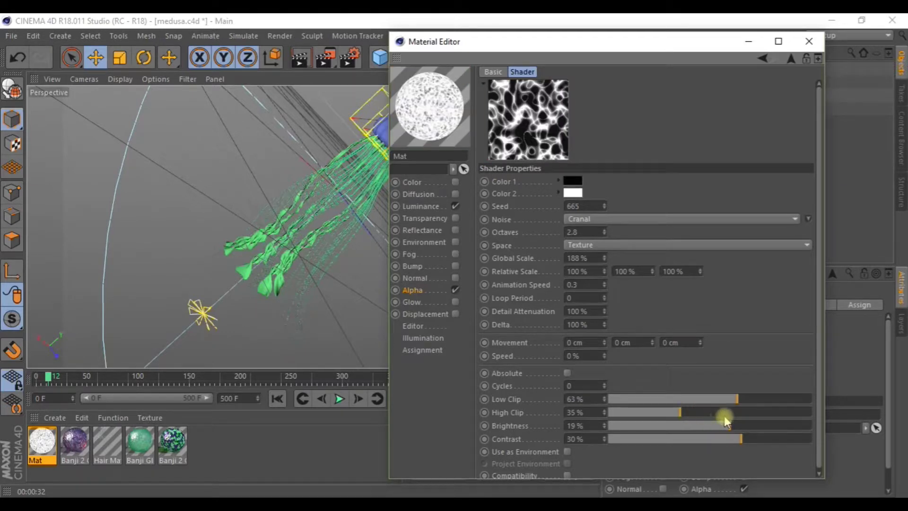
mouse_move(730, 426)
mouse_down()
mouse_move(762, 426)
mouse_move(740, 425)
mouse_up()
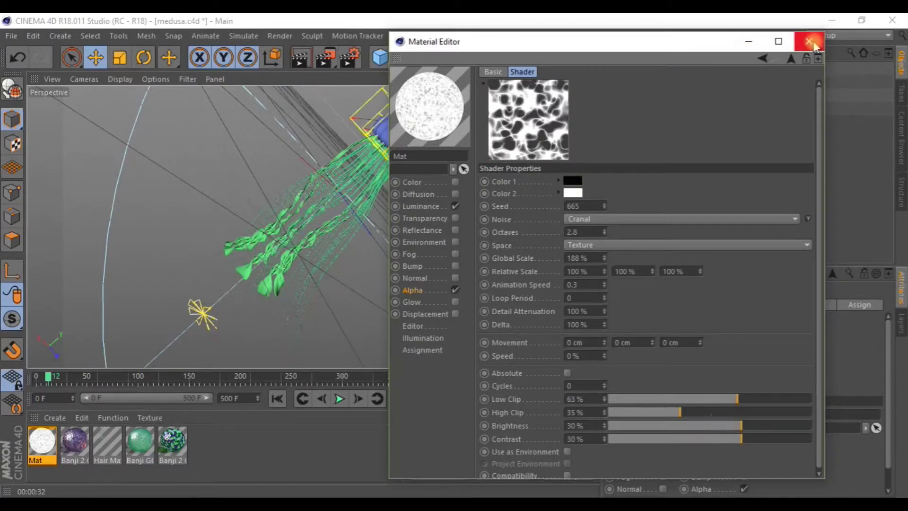
click(753, 43)
click(298, 57)
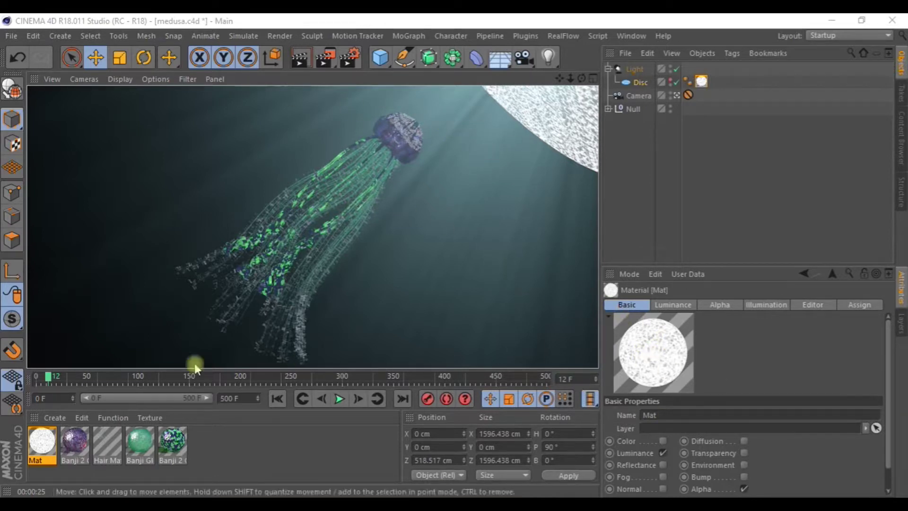
click(633, 238)
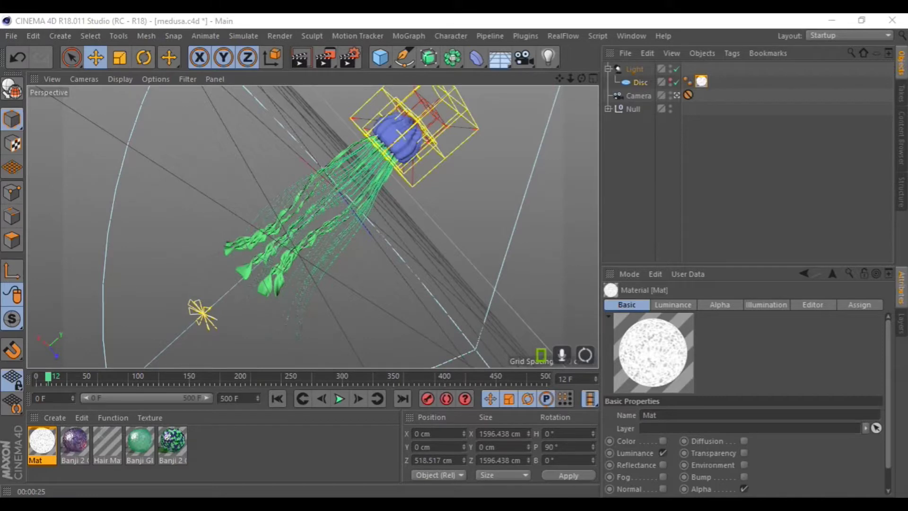
double_click(654, 352)
drag(473, 90, 433, 82)
click(552, 230)
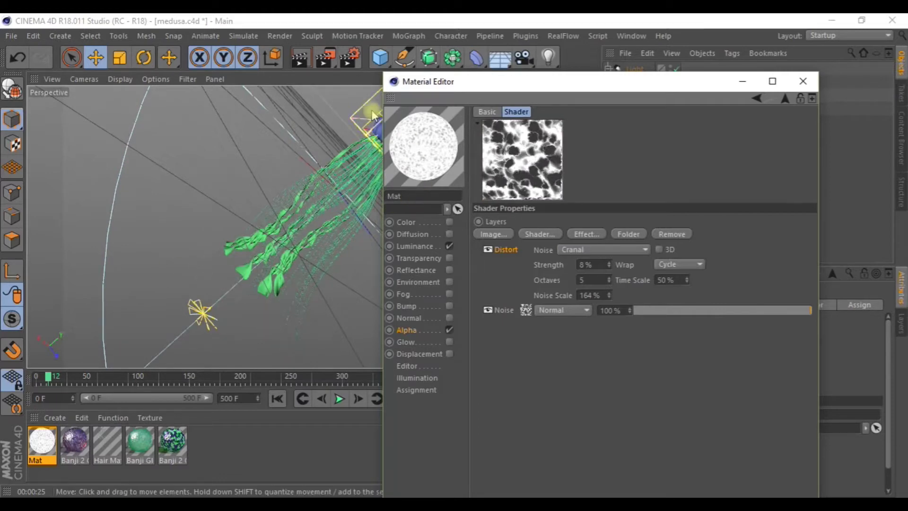
drag(528, 83, 417, 59)
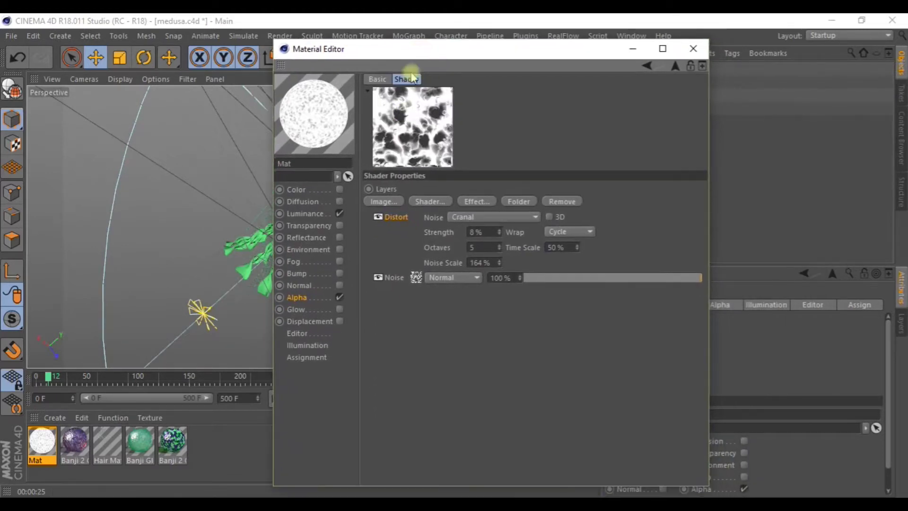
click(630, 52)
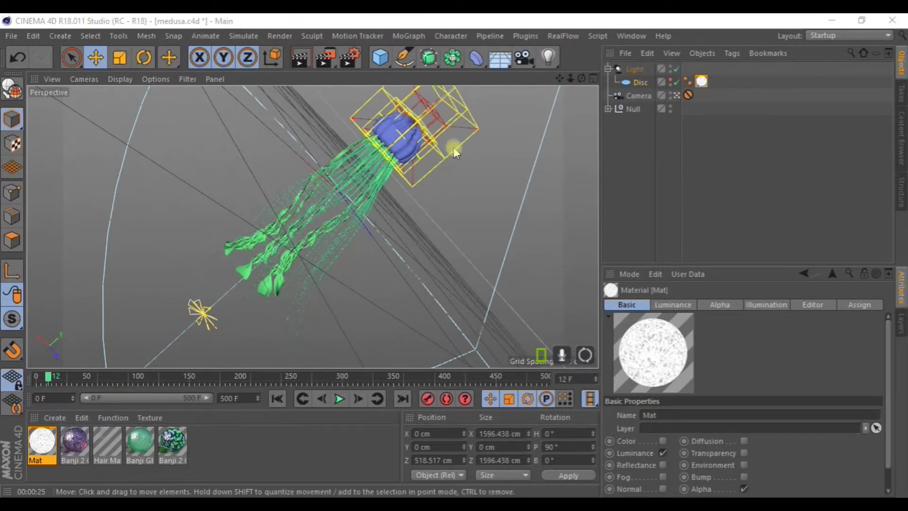
click(655, 85)
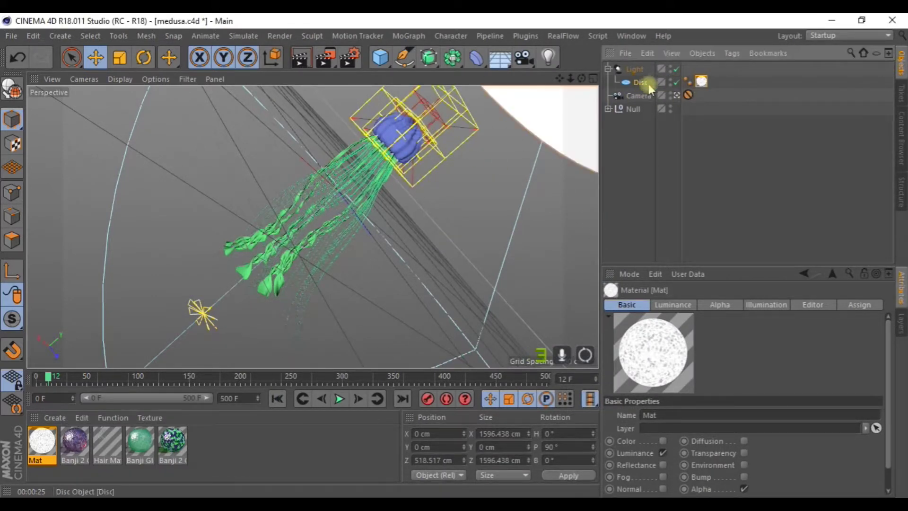
Add a Compositing tag to the Disc, hide it from camera, and render the view.
click(640, 82)
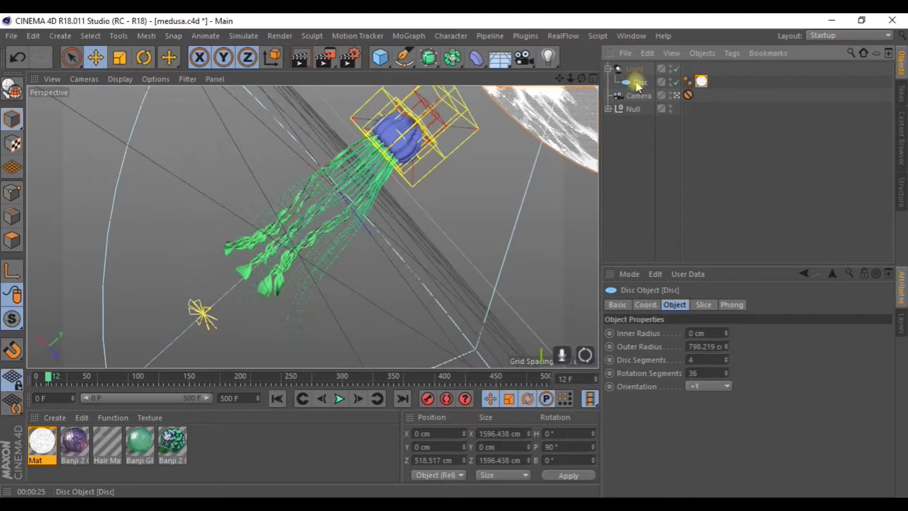
right_click(638, 84)
mouse_move(681, 30)
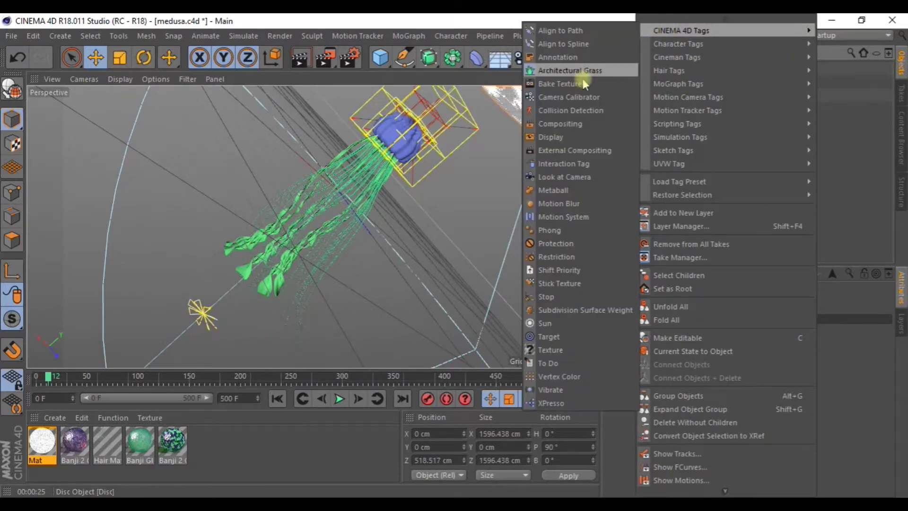
click(571, 125)
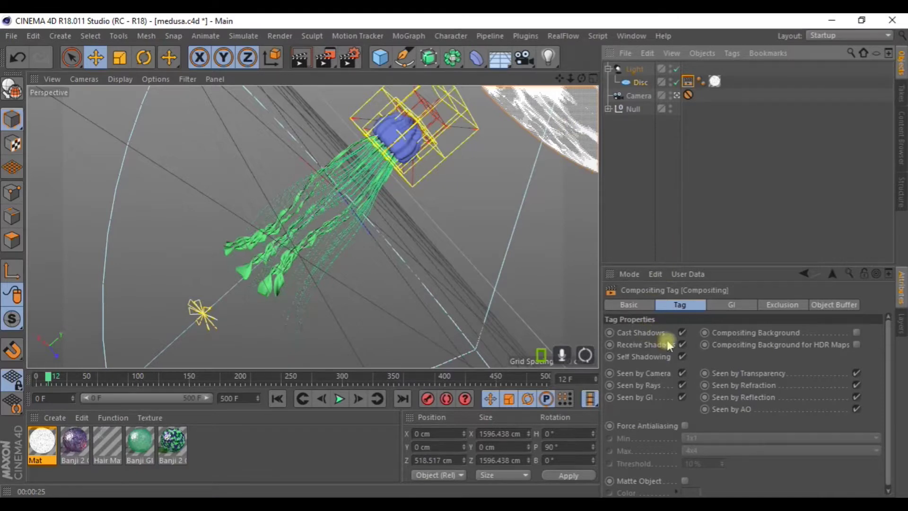
click(682, 373)
click(301, 57)
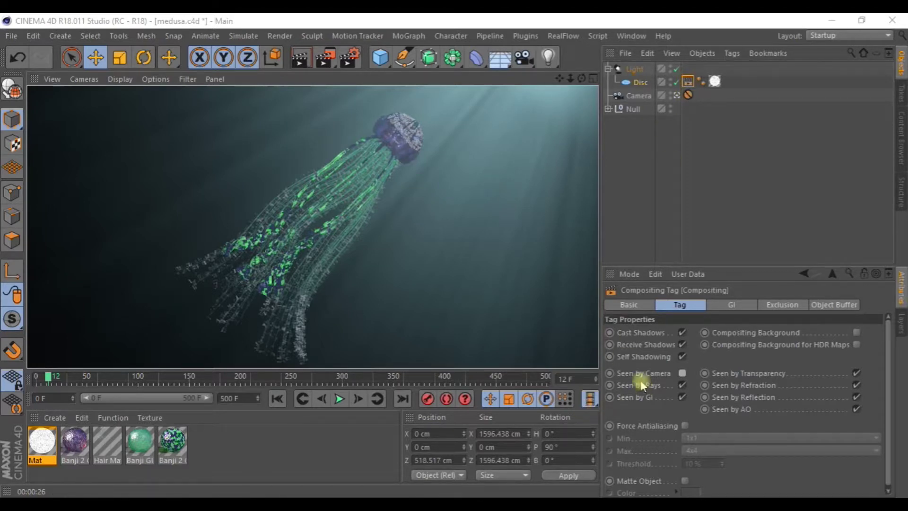
Also hide the Disc from rays and shadow receiving, then re-render the lighting.
click(681, 373)
click(682, 398)
click(682, 386)
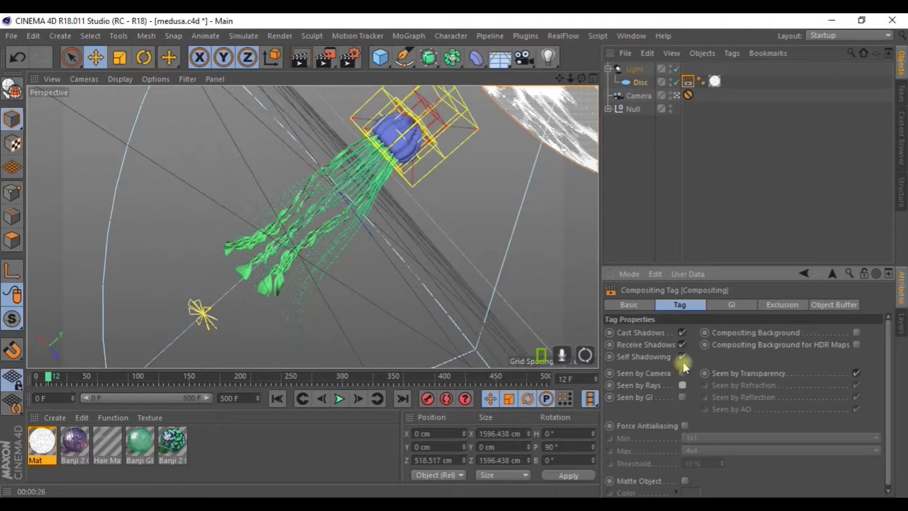
click(682, 345)
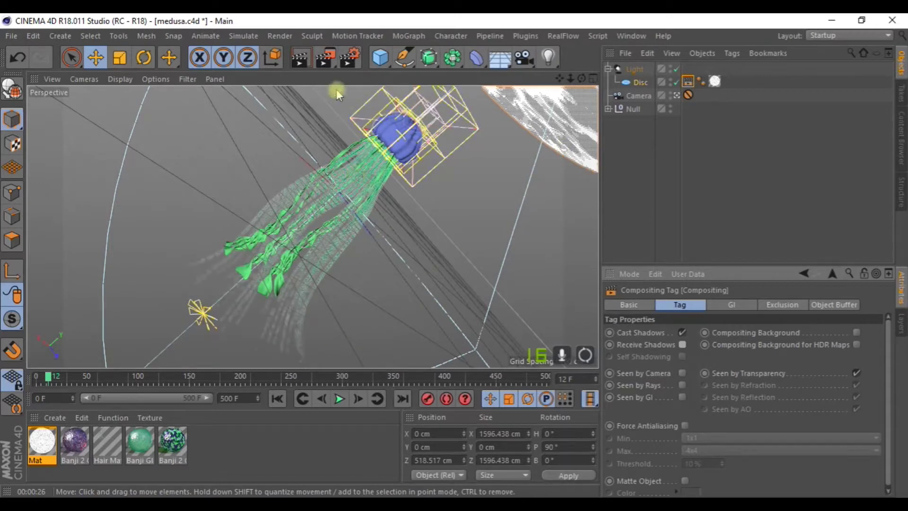
click(305, 61)
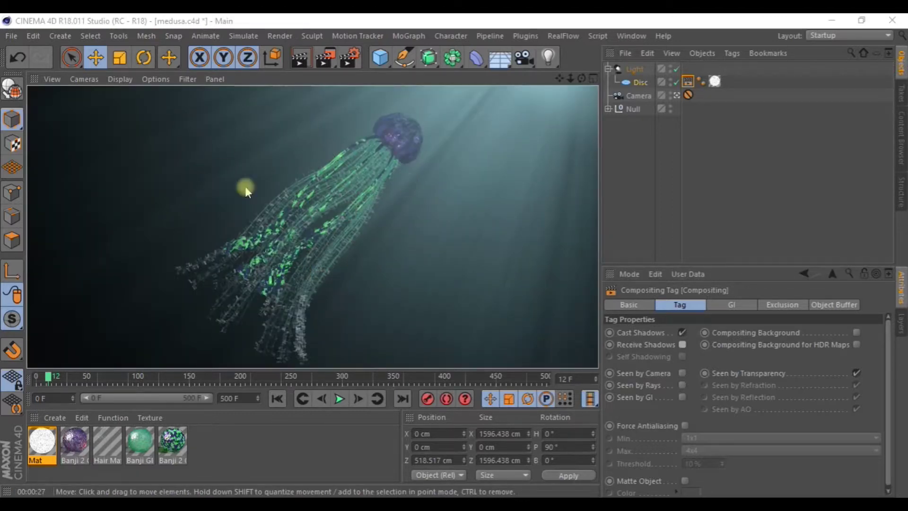
Clear the render, deselect objects, and briefly inspect the Banji 2 Colors material.
click(633, 70)
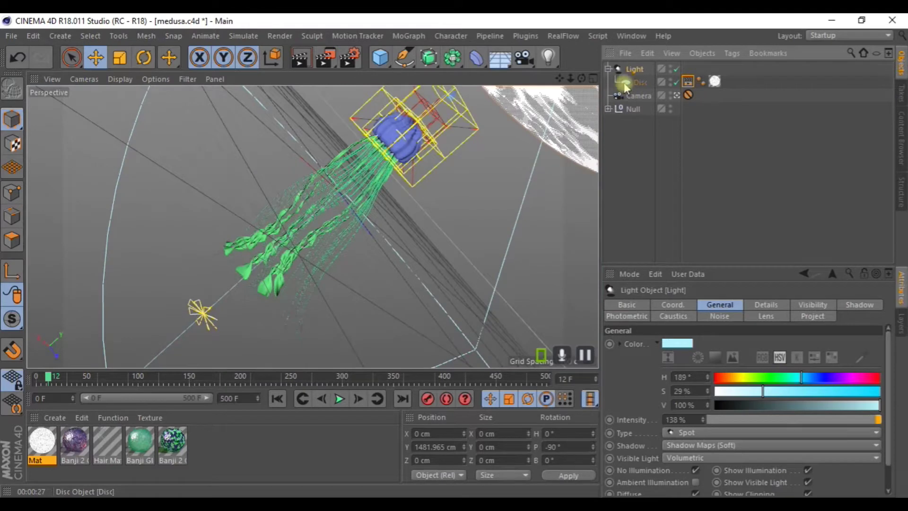
click(609, 69)
click(635, 84)
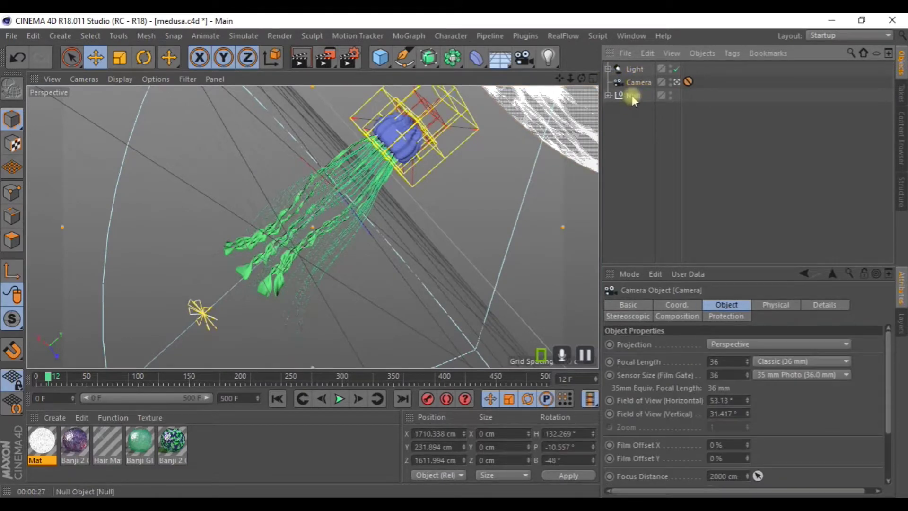
click(624, 122)
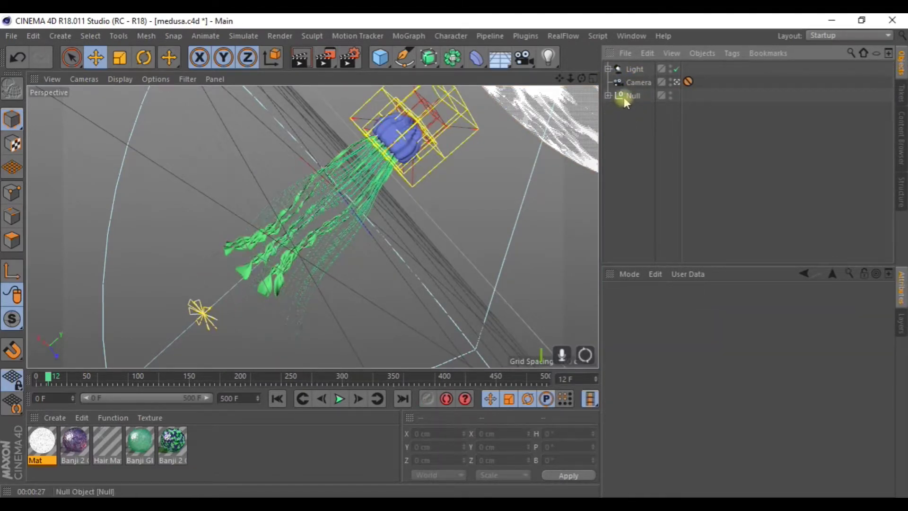
double_click(180, 436)
drag(440, 56, 437, 50)
click(691, 43)
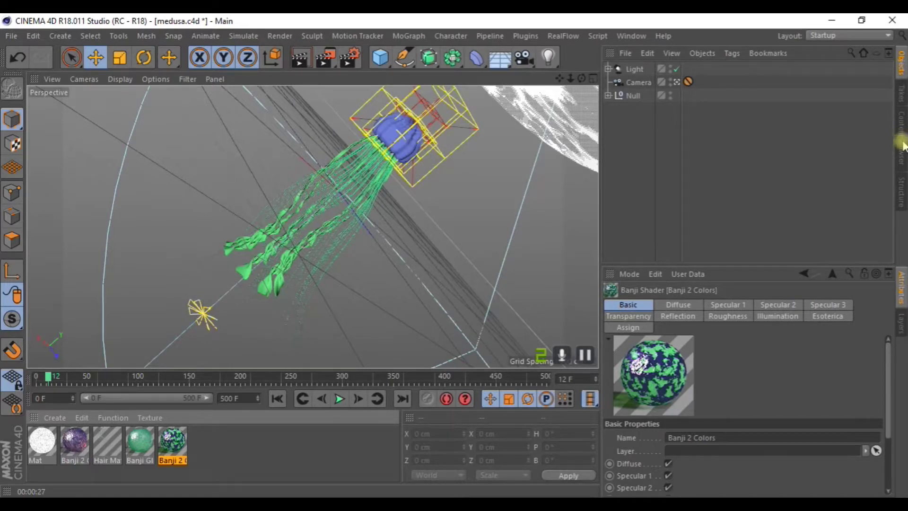
Browse the Content Browser to Presets > Prime > Materials > Glass.
click(900, 138)
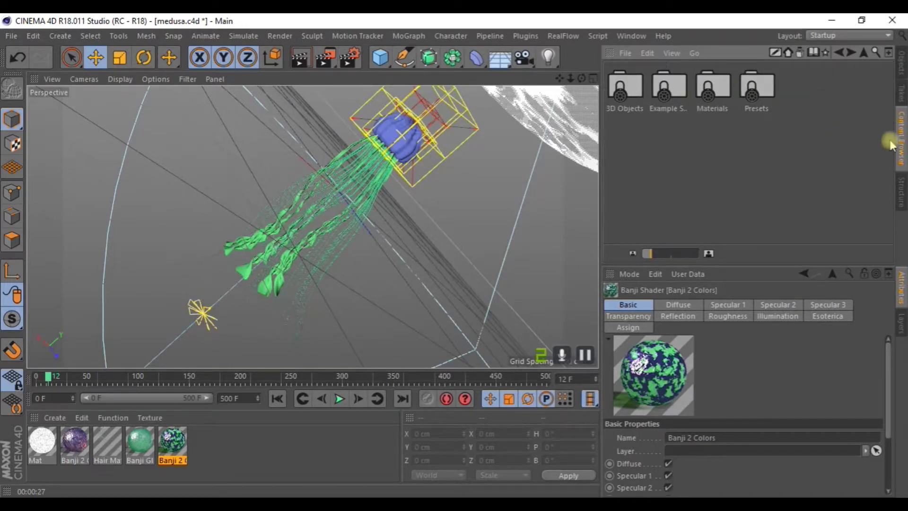
click(842, 53)
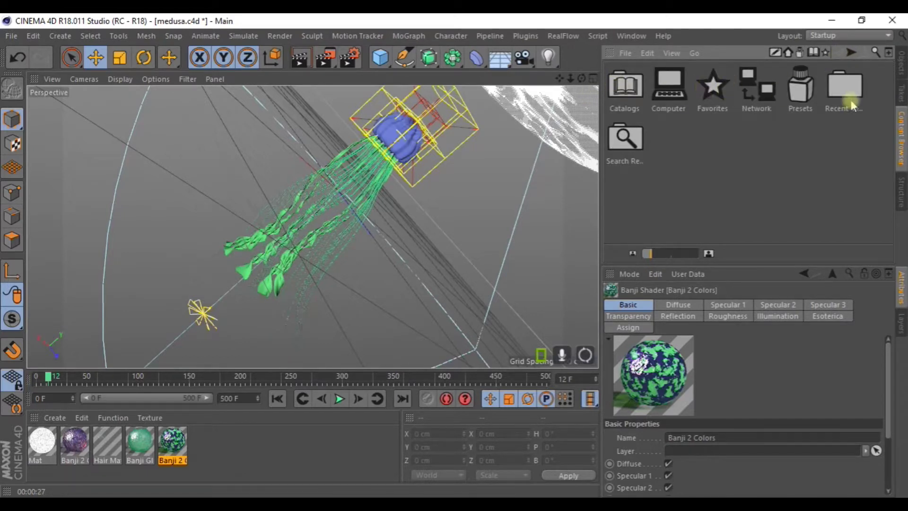
click(810, 102)
double_click(810, 101)
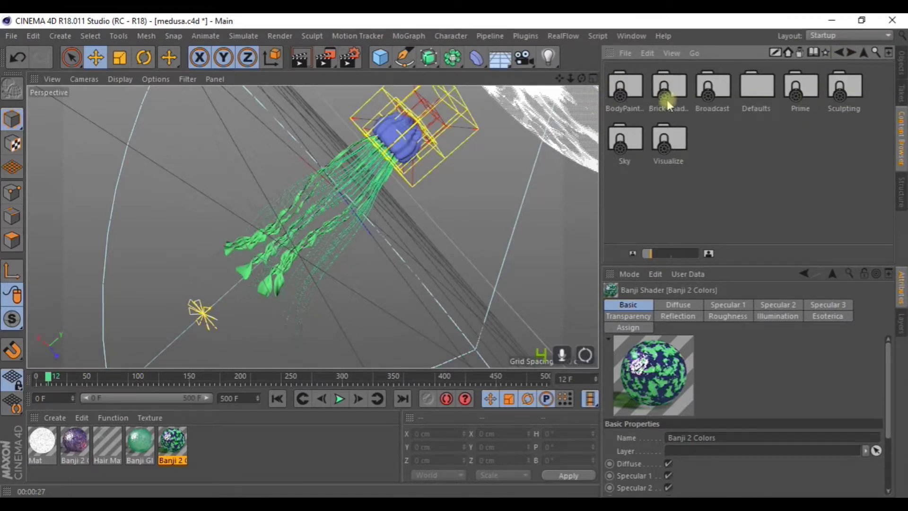
double_click(804, 94)
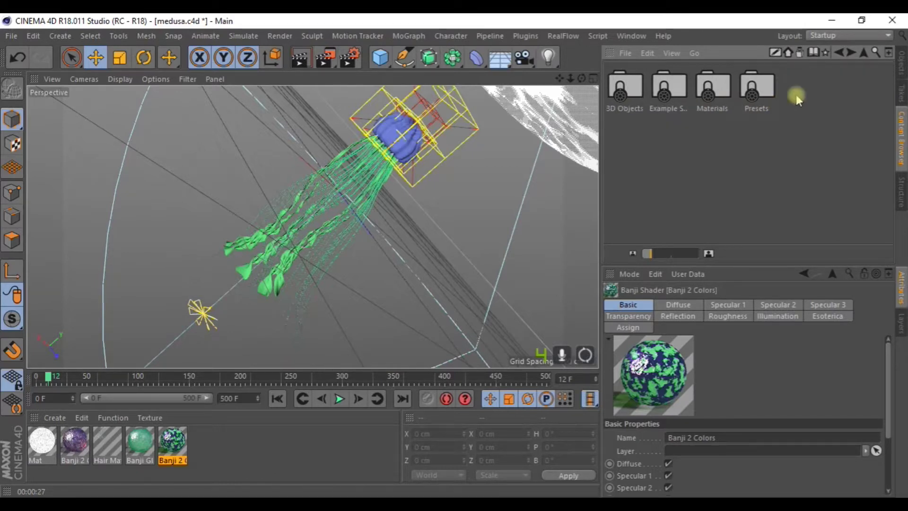
double_click(710, 89)
double_click(632, 140)
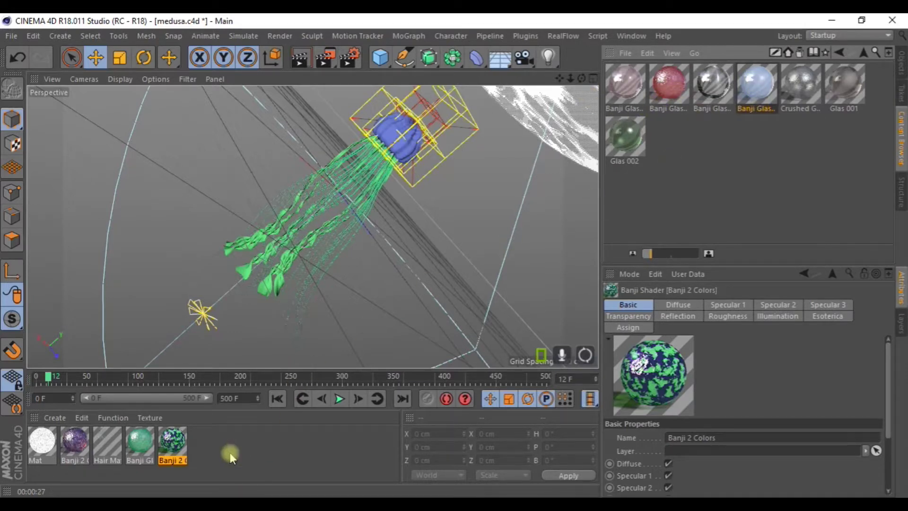
Add Banji Glass 005 to the scene materials and review its specular and reflection settings.
drag(755, 85, 220, 443)
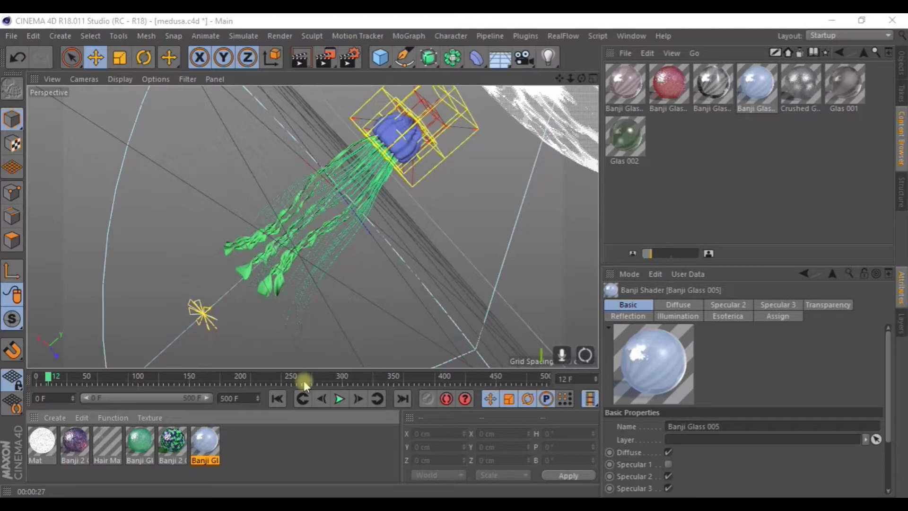
double_click(204, 442)
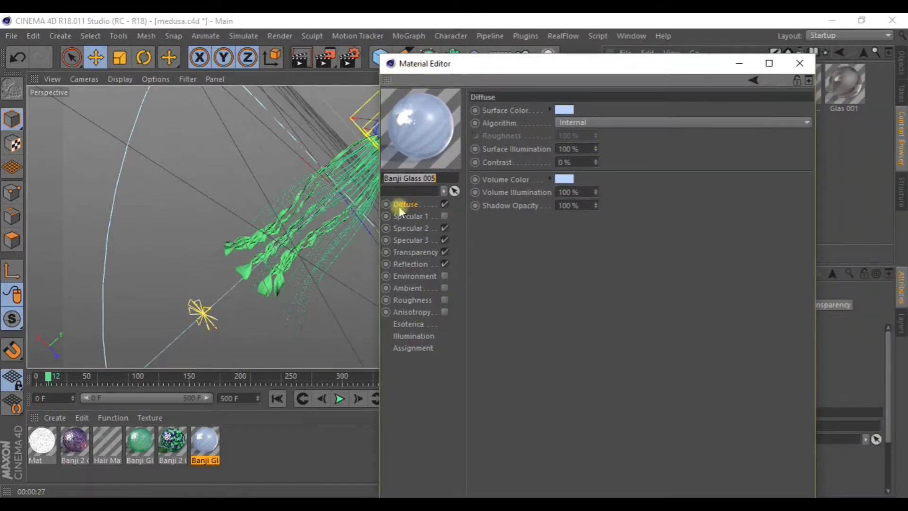
click(408, 225)
click(426, 240)
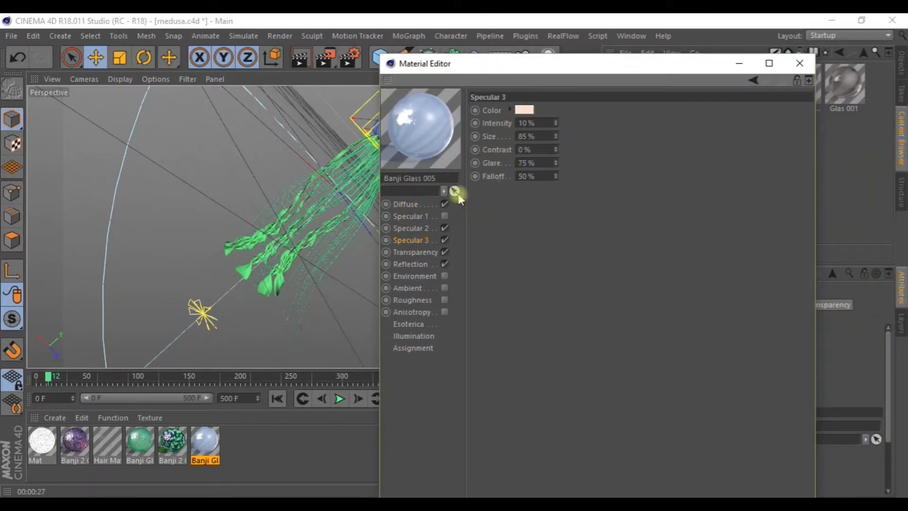
click(415, 264)
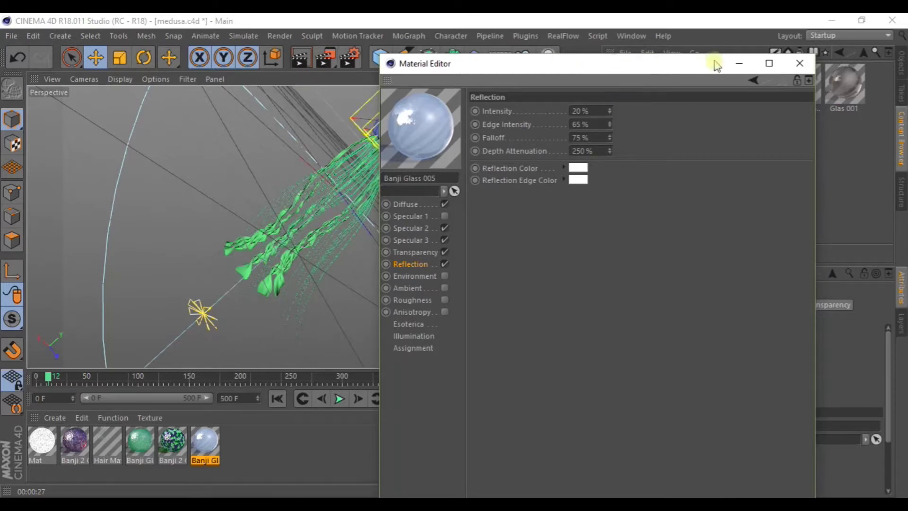
click(740, 63)
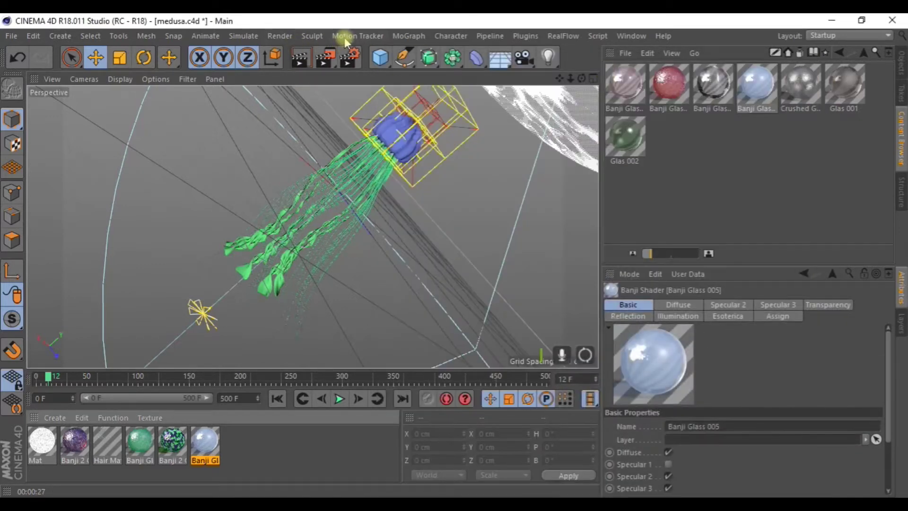
Render a region around the jellyfish.
click(348, 57)
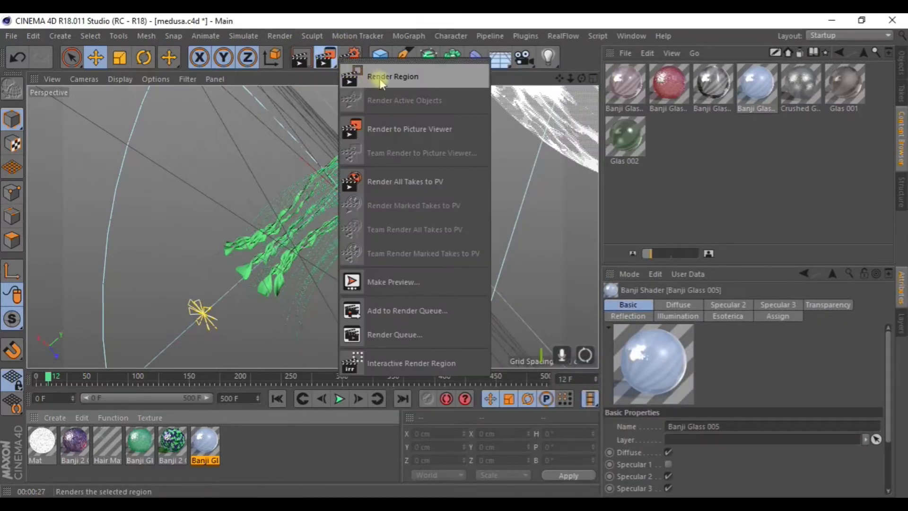
click(434, 84)
drag(233, 186, 283, 231)
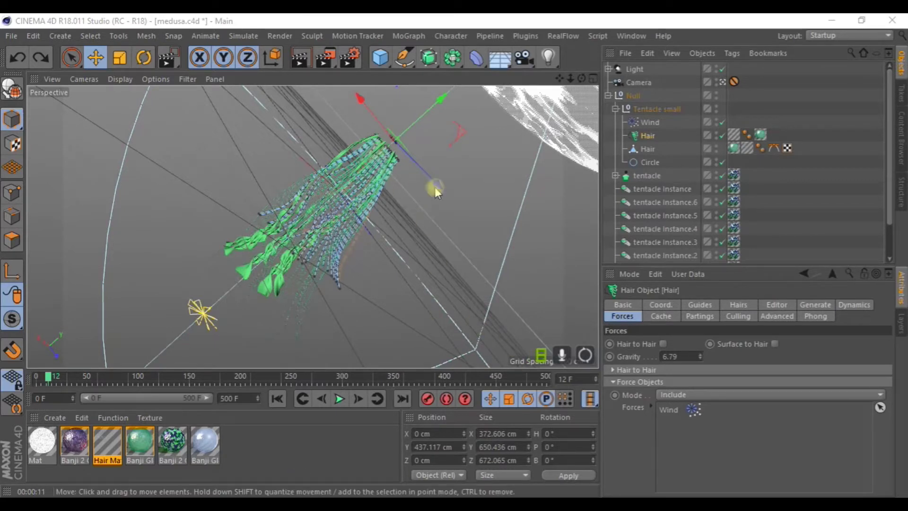
Duplicate the jellyfish Null as Null.1, move it along Z, and hide it in the editor.
click(647, 109)
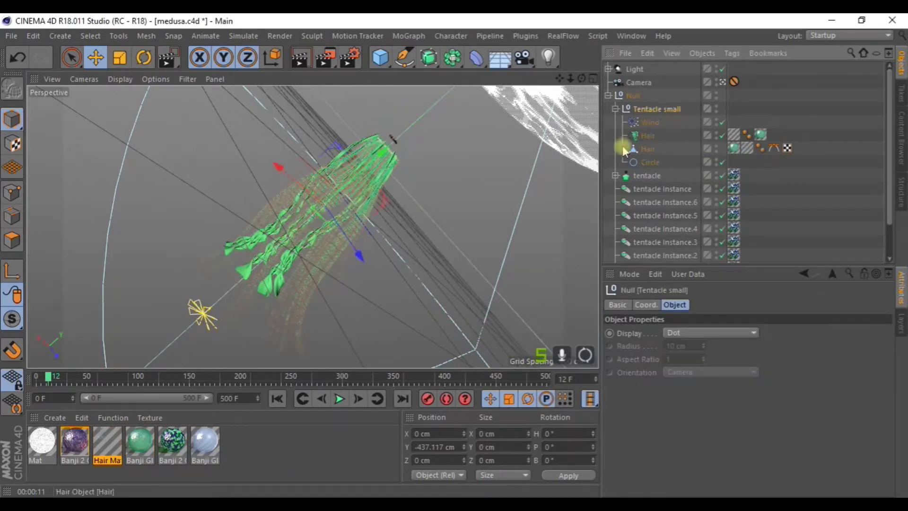
click(645, 136)
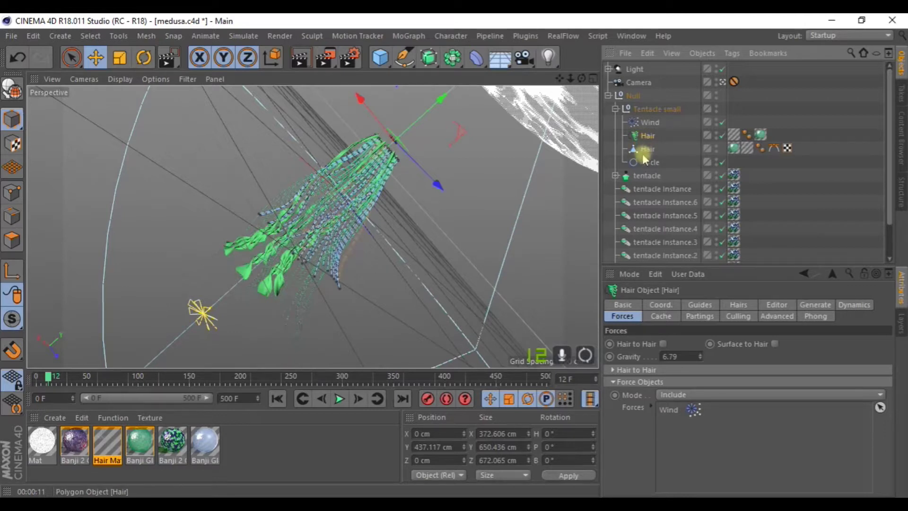
click(609, 96)
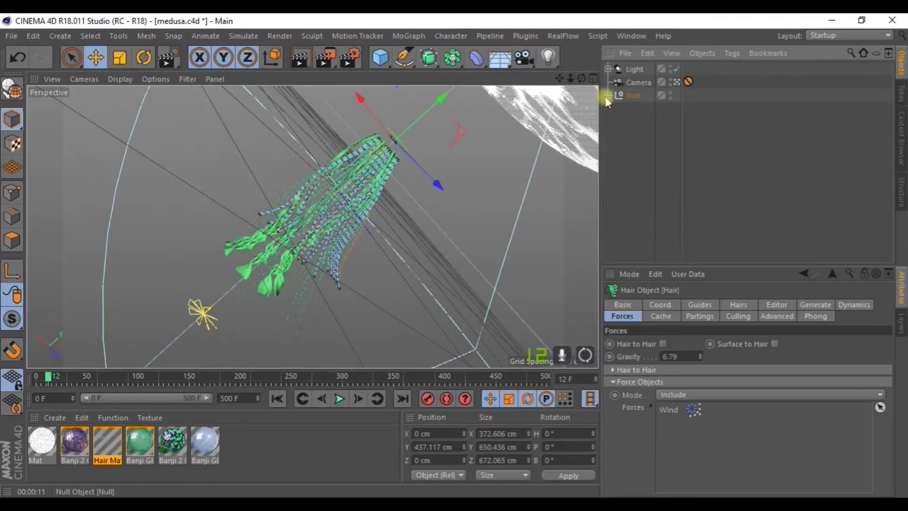
click(633, 96)
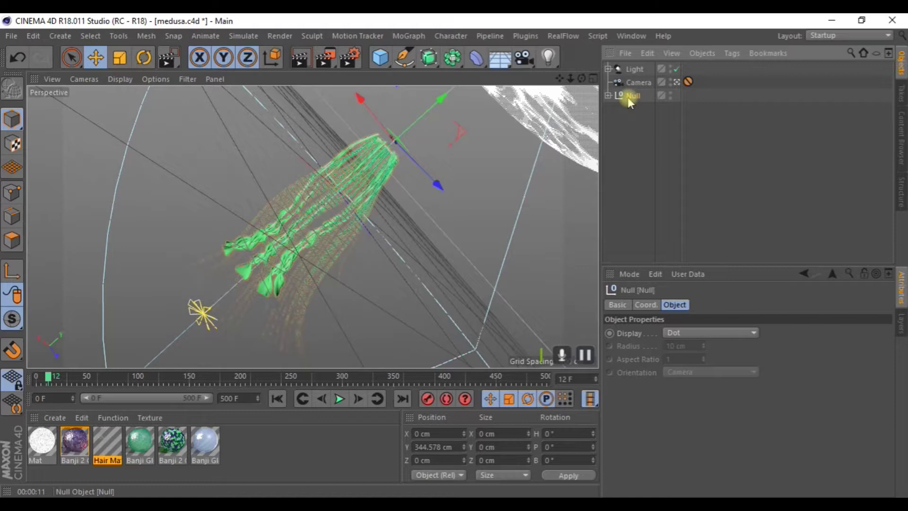
ctrl+drag(631, 100, 628, 67)
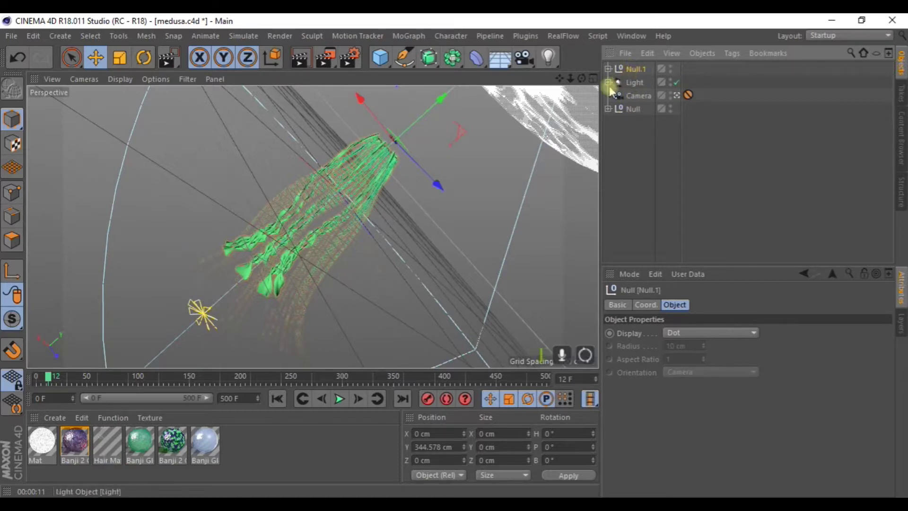
drag(442, 192, 298, 121)
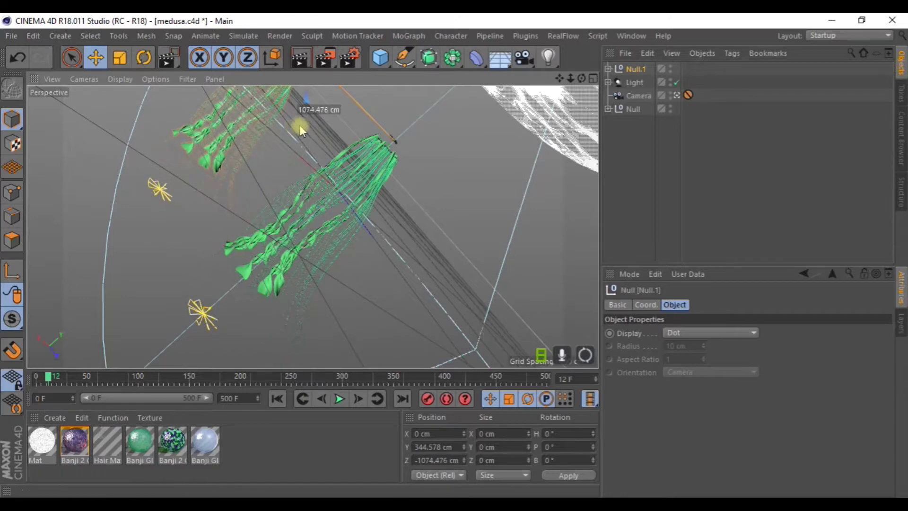
double_click(671, 67)
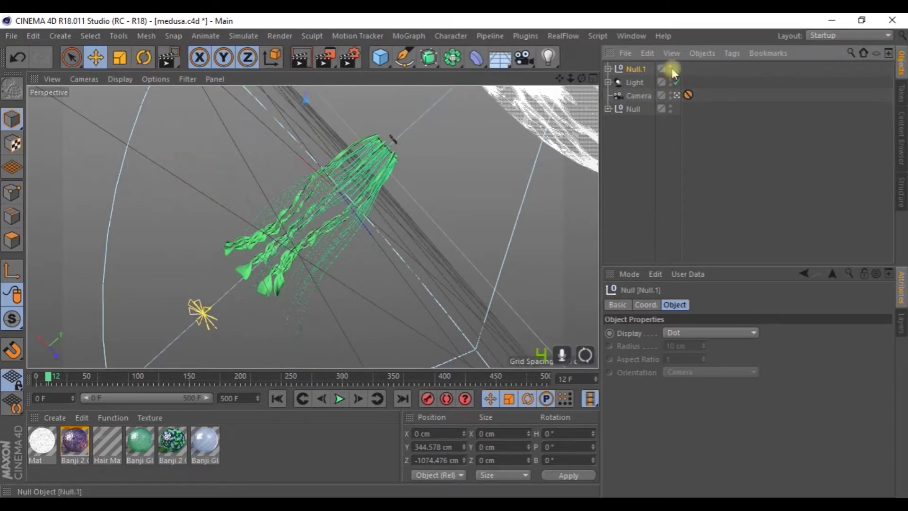
click(671, 68)
click(671, 69)
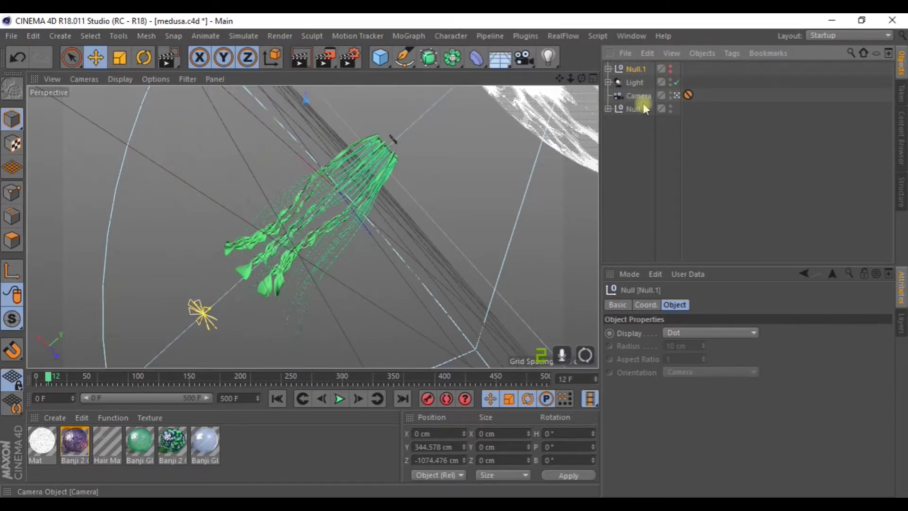
Delete the hair generator under Tentacle small and render a region around the tentacles.
click(629, 111)
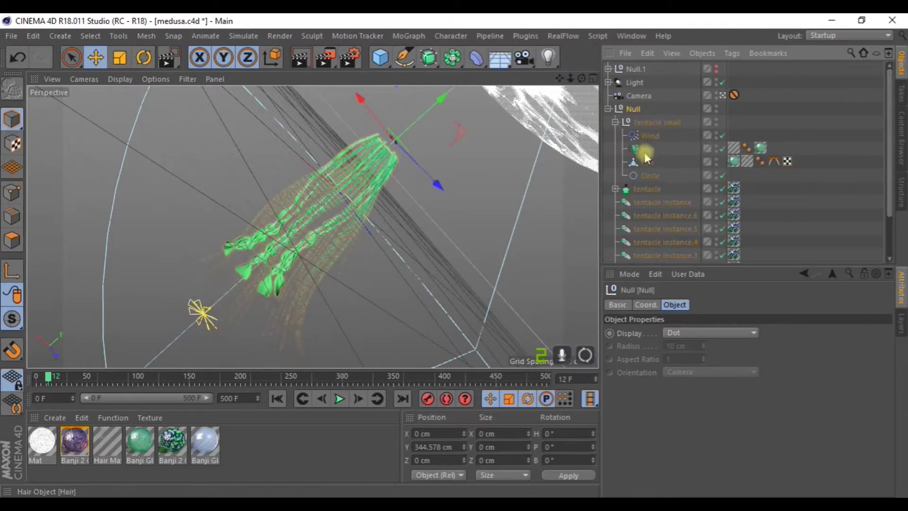
click(647, 150)
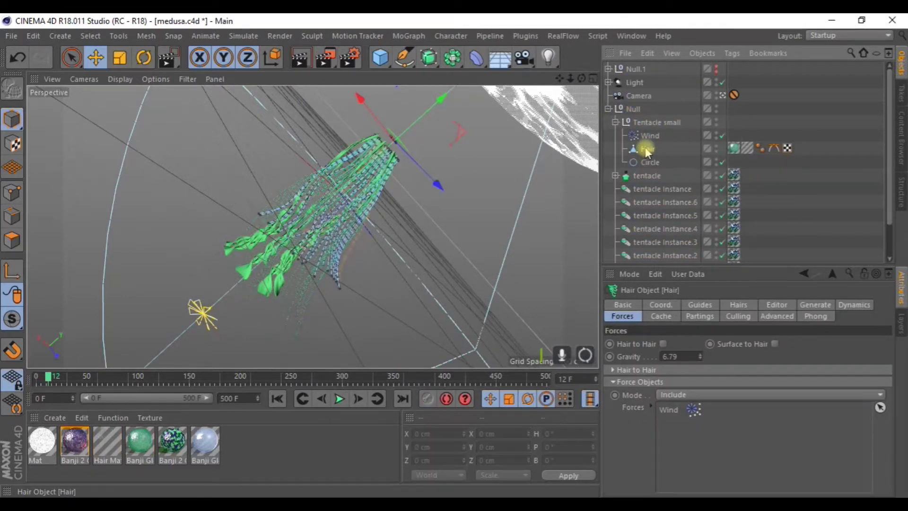
key(Delete)
click(646, 149)
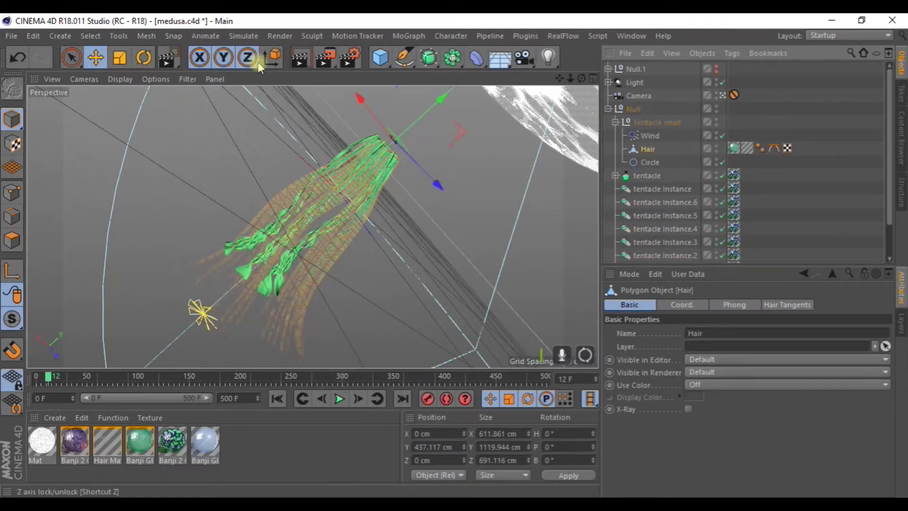
drag(301, 56, 371, 75)
click(241, 165)
drag(241, 164, 403, 314)
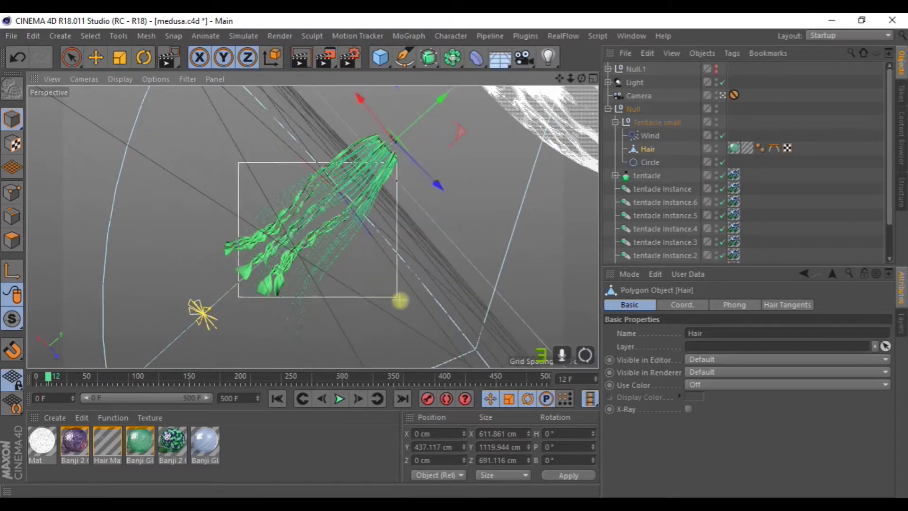
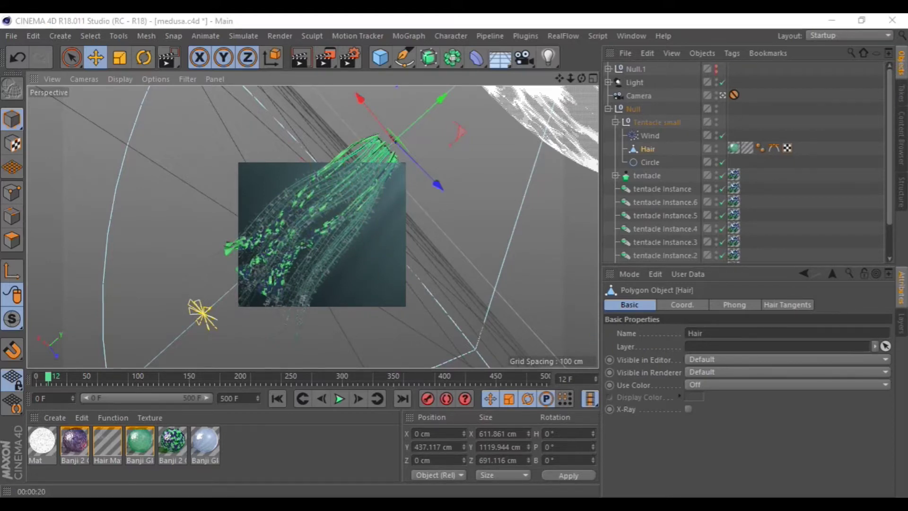
Enable the tentacle's Taper deformer and hide its cage from the editor view.
click(609, 109)
click(633, 110)
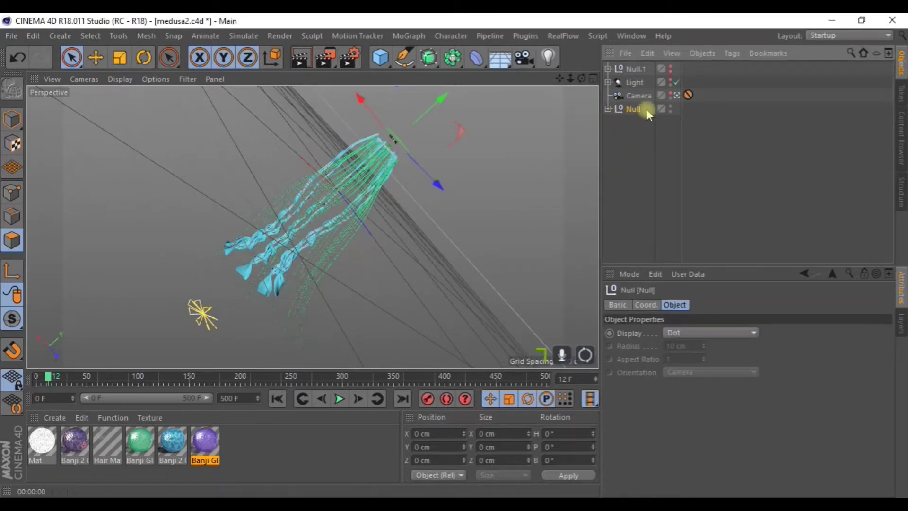
click(609, 110)
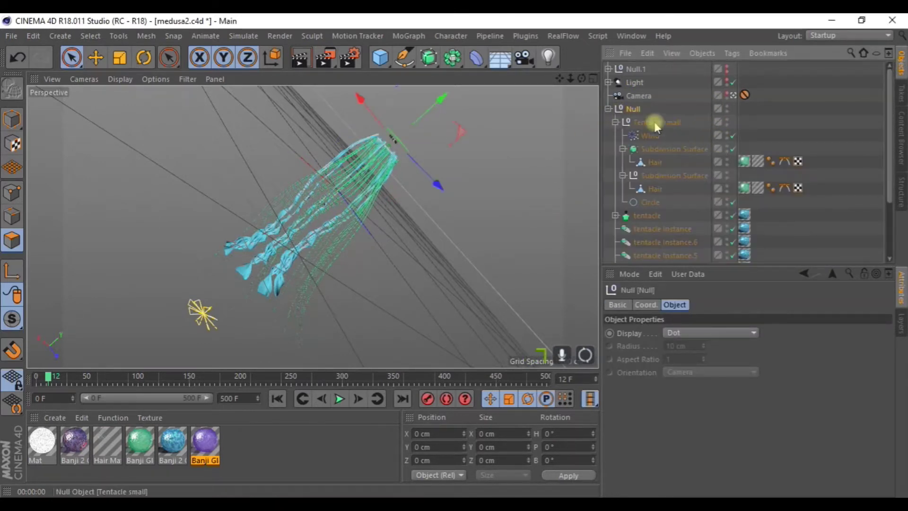
click(616, 135)
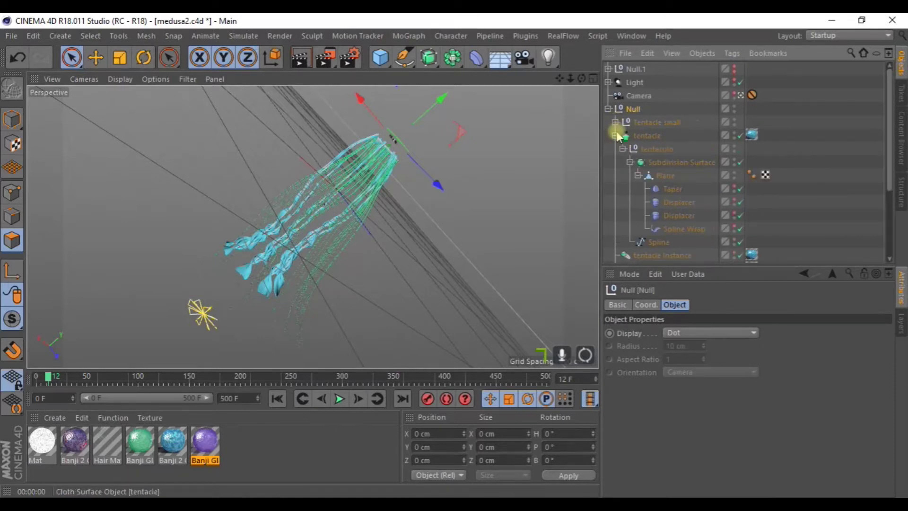
click(736, 190)
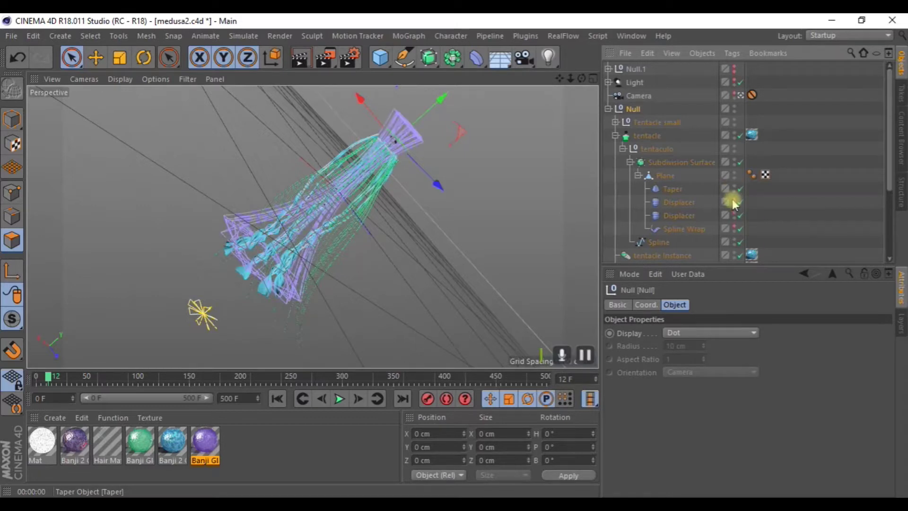
click(734, 187)
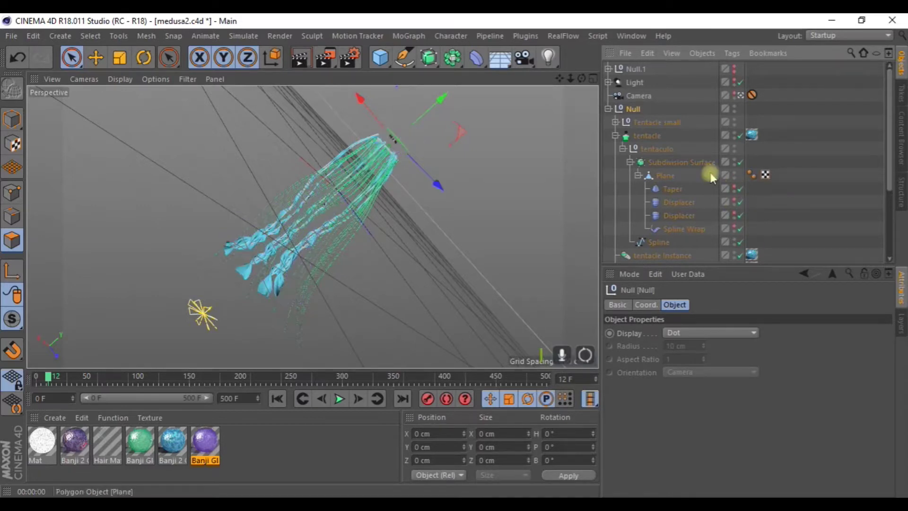
Enable the body 2 jellyfish bell and expand body 2 to reveal its deformers.
scroll(670, 193, down, 4)
click(737, 243)
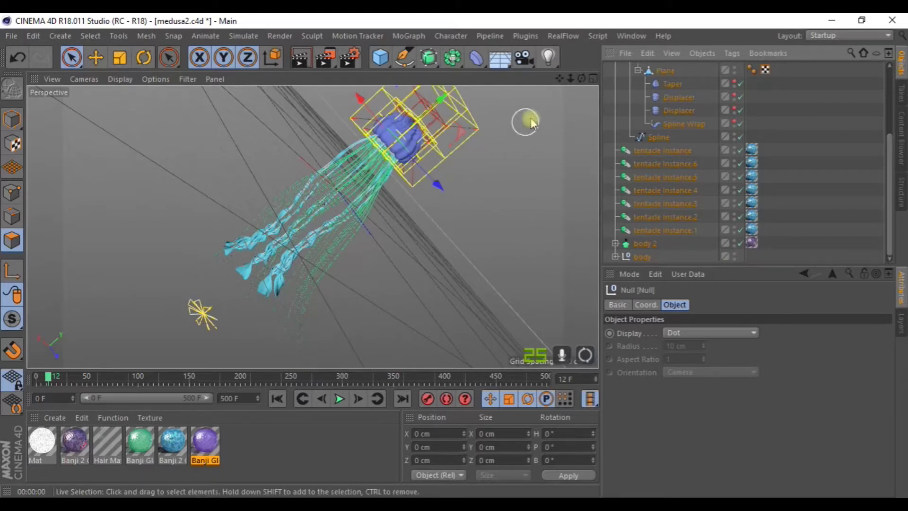
scroll(629, 222, up, 4)
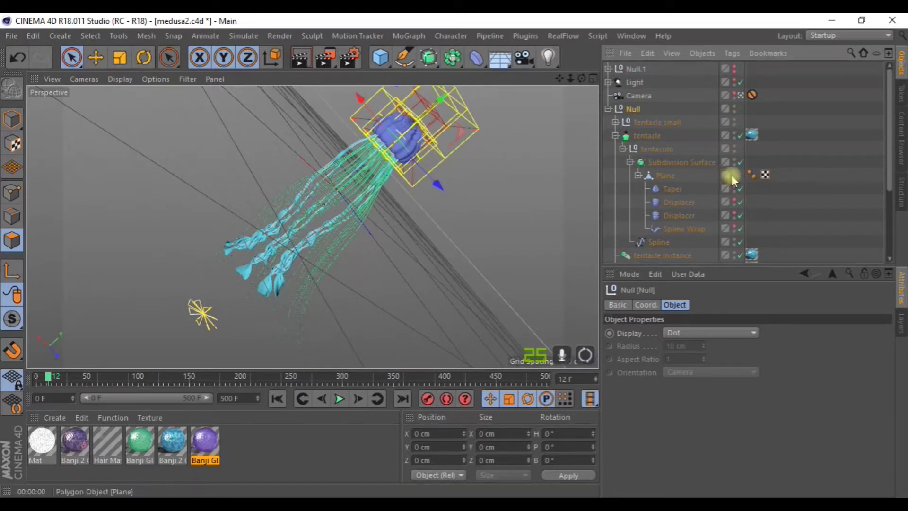
click(631, 162)
scroll(659, 198, down, 2)
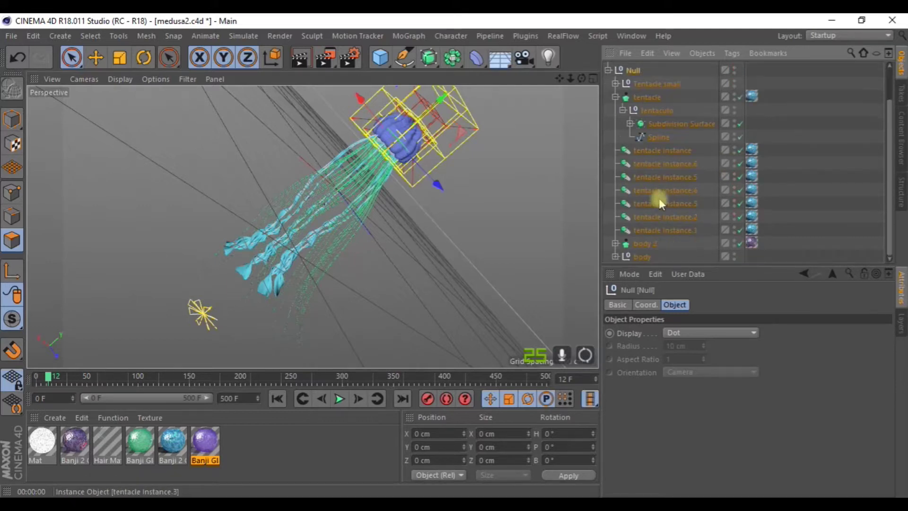
click(616, 244)
scroll(752, 225, down, 2)
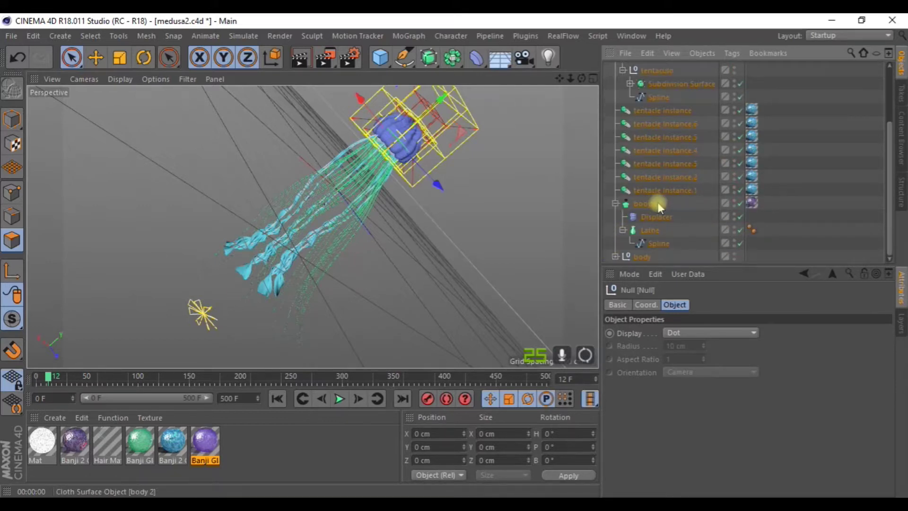
Hide body 2's Displacer, the Lathe and the cuerpo Displacer from the editor, then collapse Null.
click(735, 214)
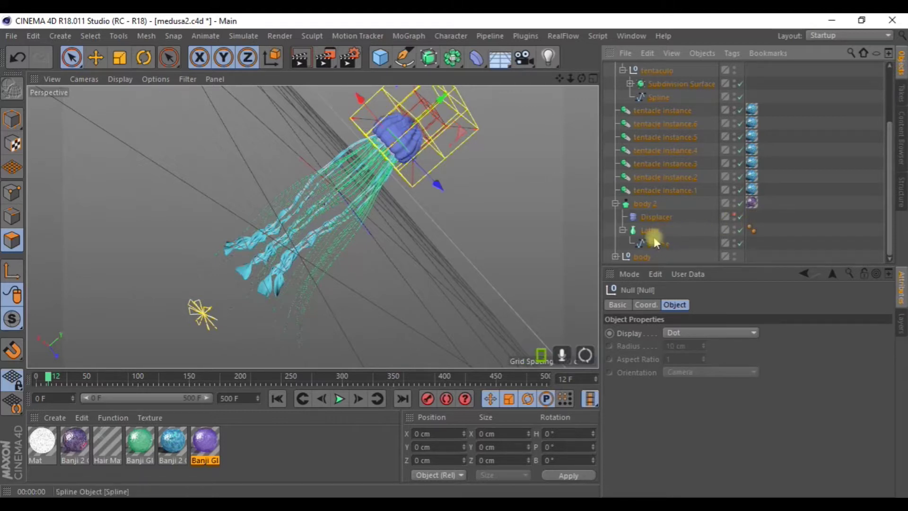
click(735, 228)
click(616, 257)
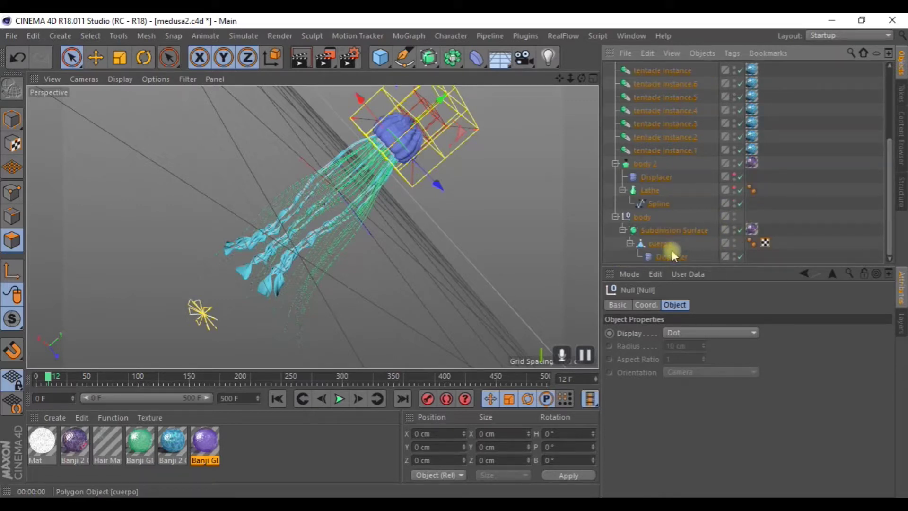
click(734, 256)
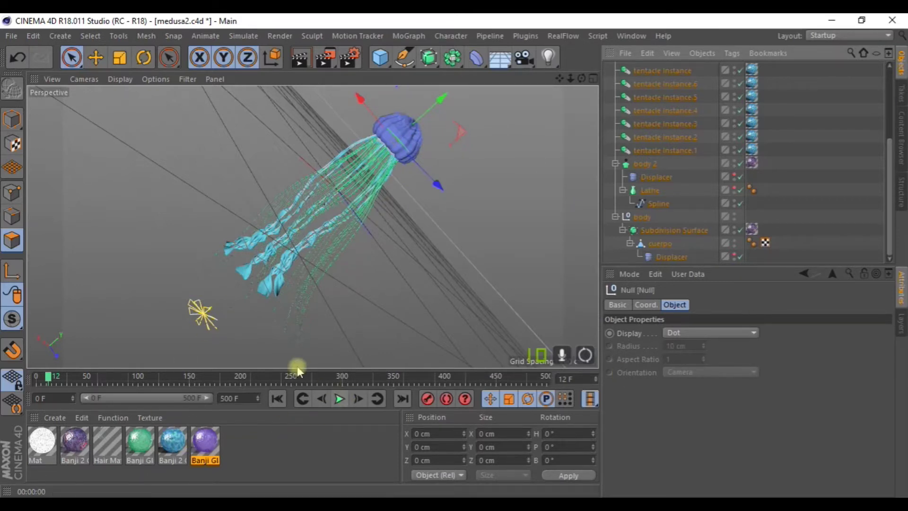
scroll(681, 196, up, 5)
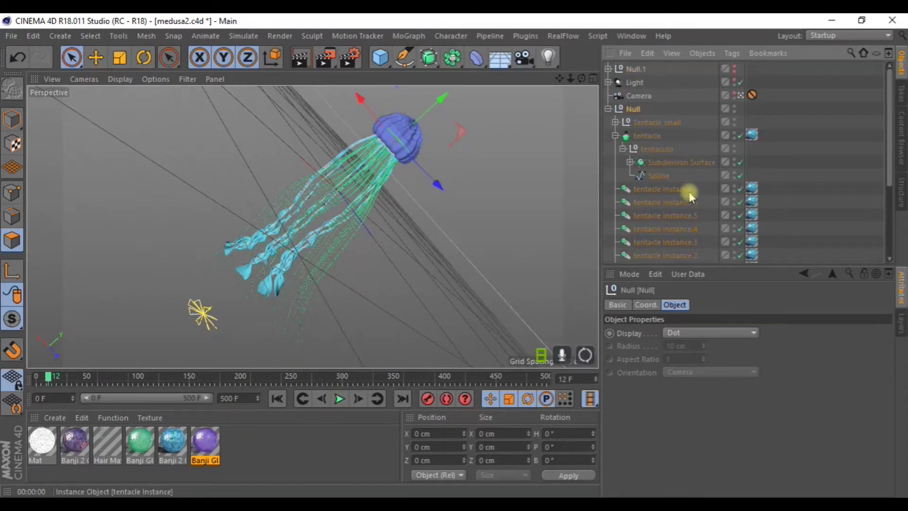
click(609, 110)
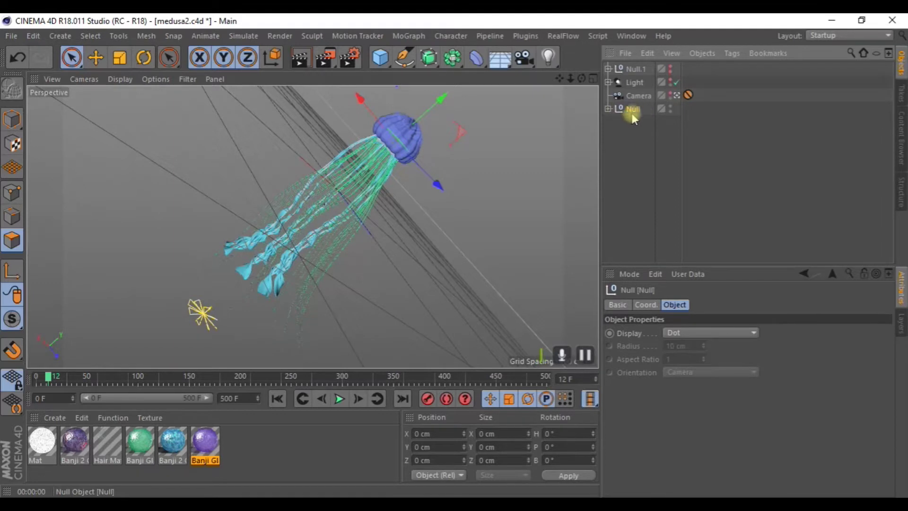
Make Null.1 visible and scale the second jellyfish down beside the first.
click(634, 70)
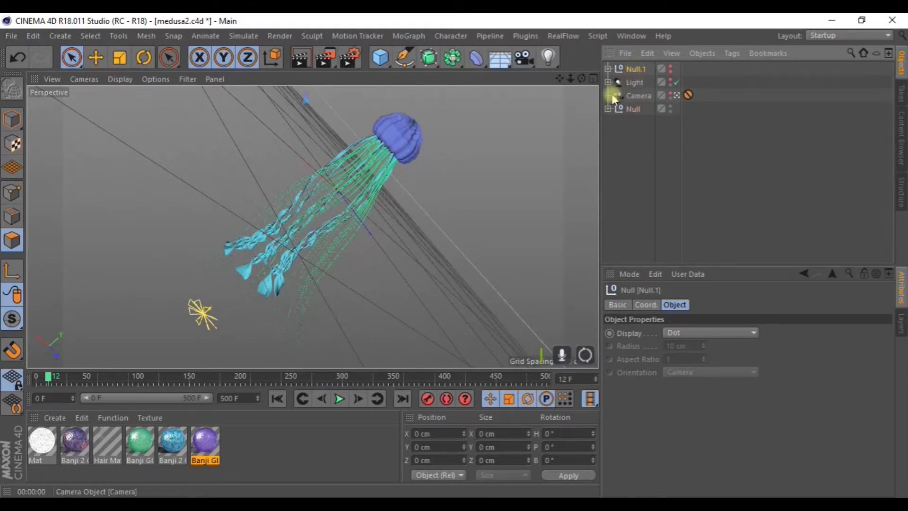
click(670, 68)
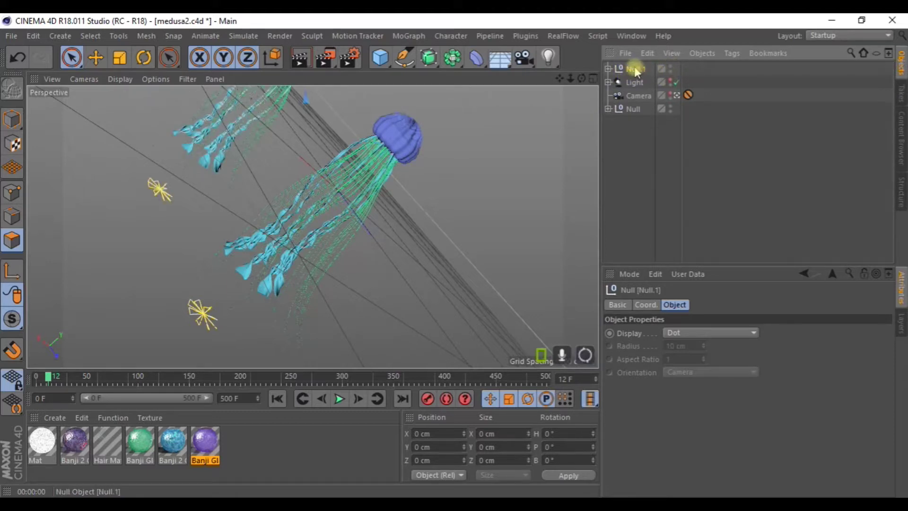
click(119, 58)
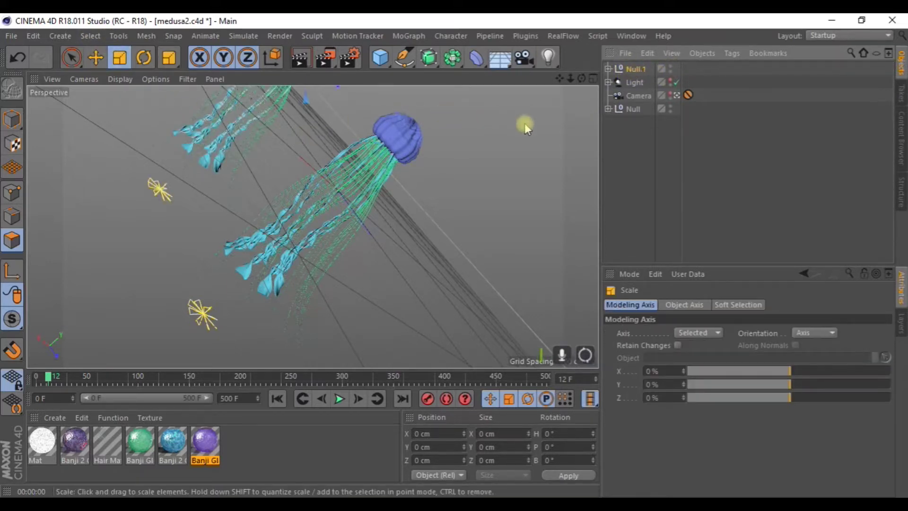
mouse_move(124, 138)
mouse_down()
mouse_move(474, 186)
mouse_move(322, 194)
mouse_up()
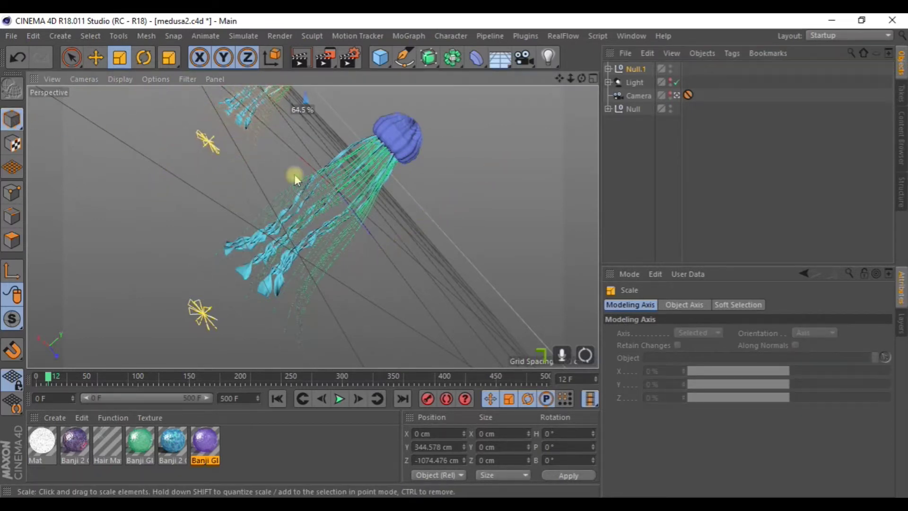
View through the scene camera and move Light and Camera above Null.1.
click(96, 59)
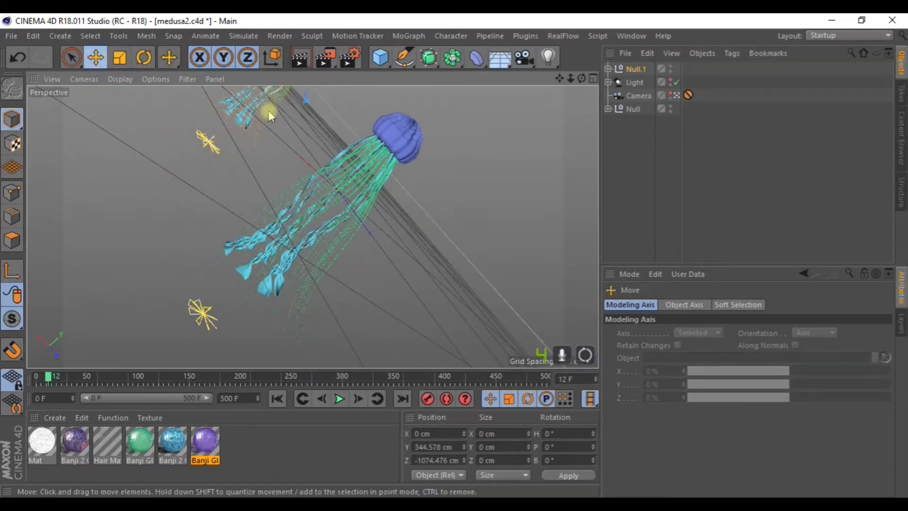
click(677, 95)
scroll(353, 170, down, 4)
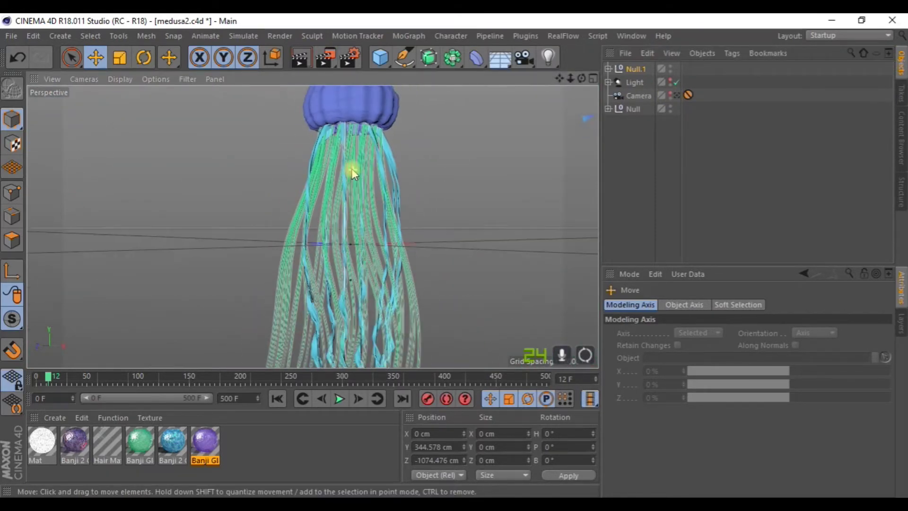
scroll(362, 171, down, 4)
scroll(362, 170, down, 3)
drag(634, 89, 634, 66)
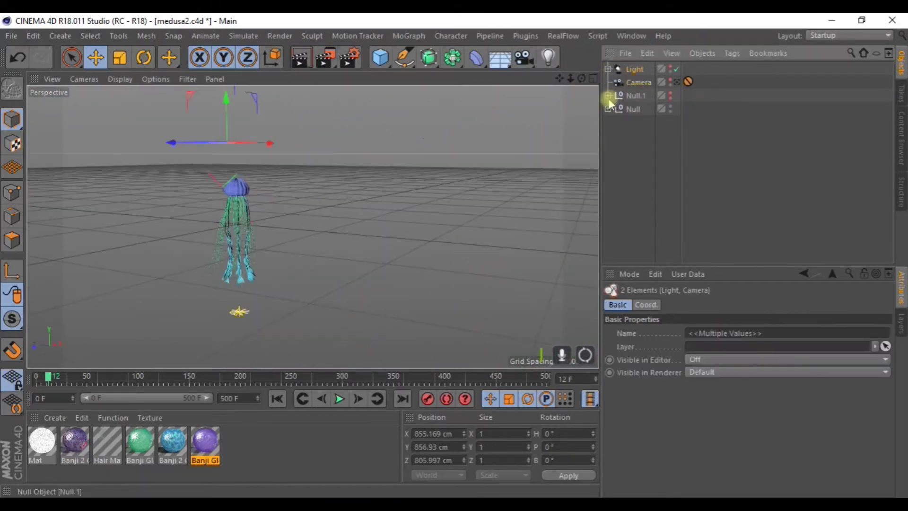
click(671, 95)
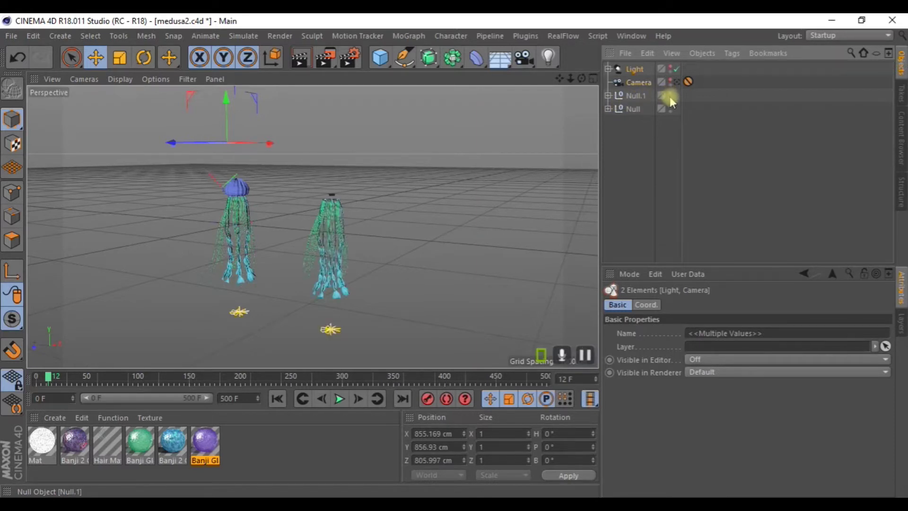
Expand the second jellyfish's body 2 and body groups and hide their Displacer cages.
click(609, 95)
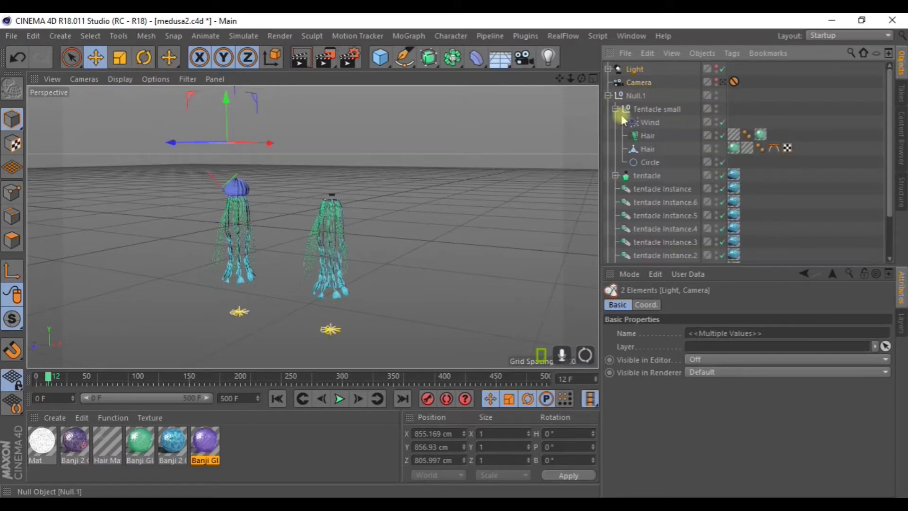
scroll(681, 185, down, 3)
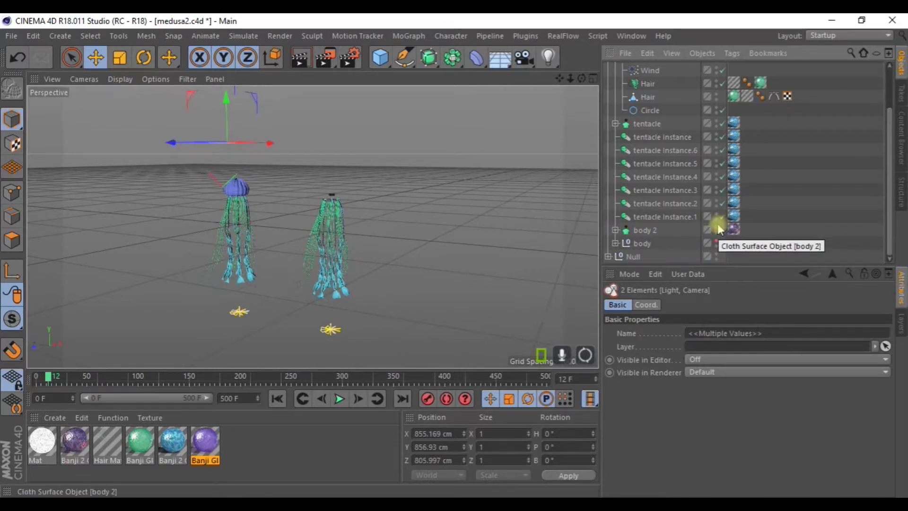
click(615, 230)
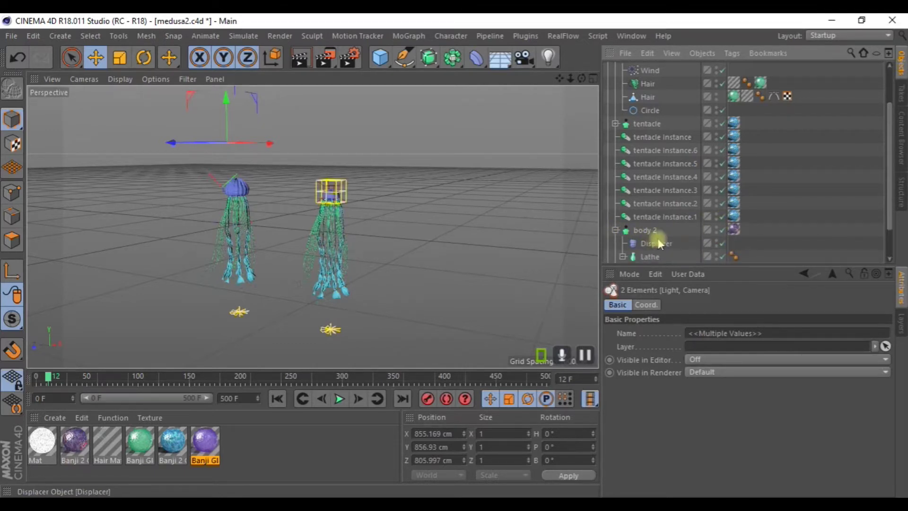
click(716, 243)
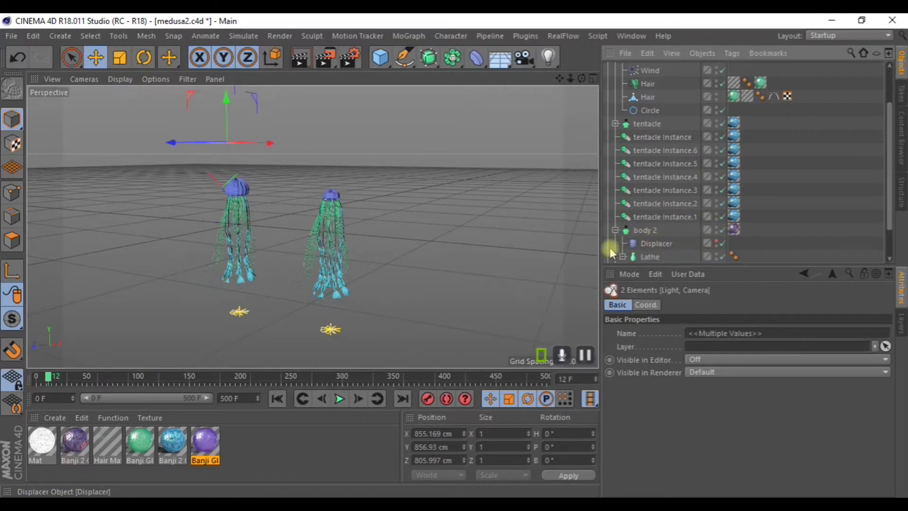
click(717, 255)
scroll(663, 223, down, 1)
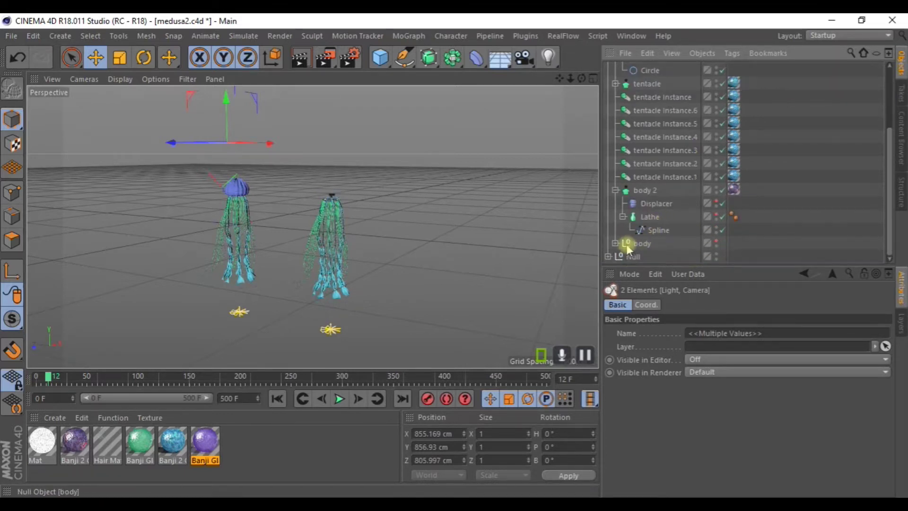
click(616, 244)
scroll(715, 217, down, 1)
click(727, 241)
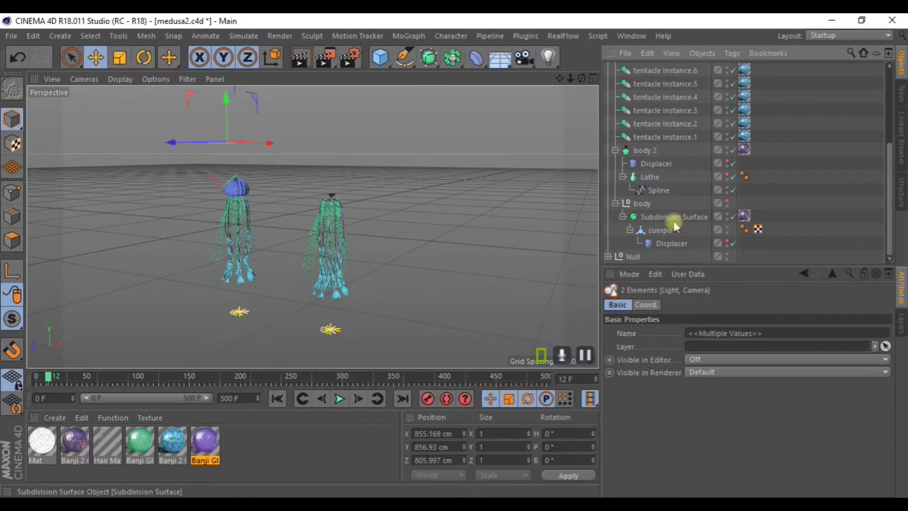
Show the right jellyfish's bell and body Displacer, then select the body Displacer.
scroll(719, 208, up, 4)
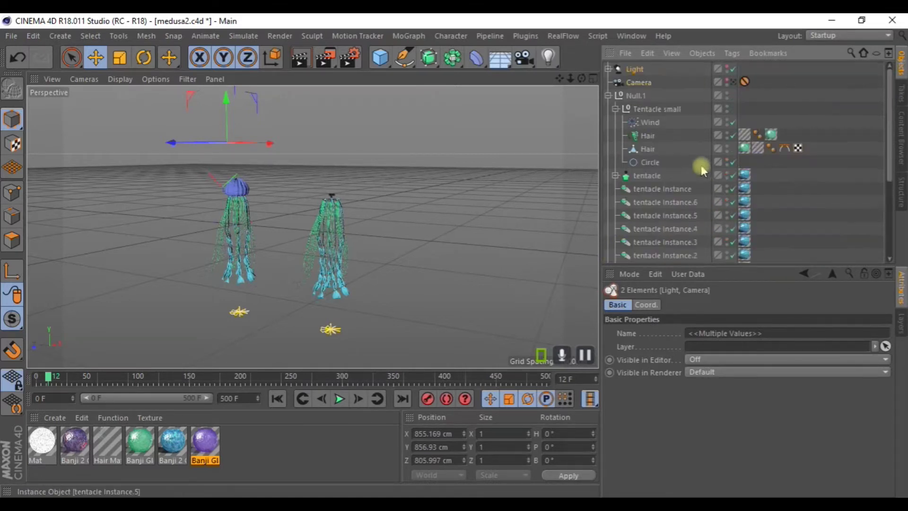
click(616, 108)
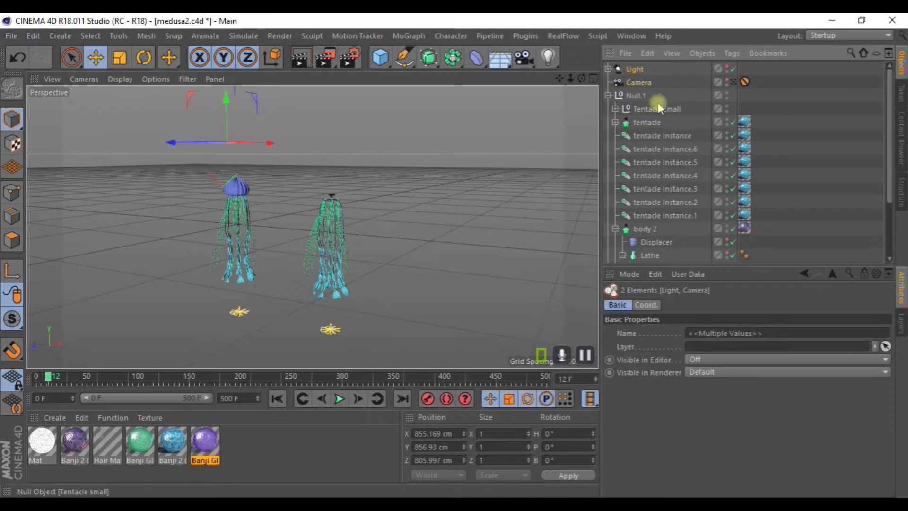
scroll(684, 185, down, 3)
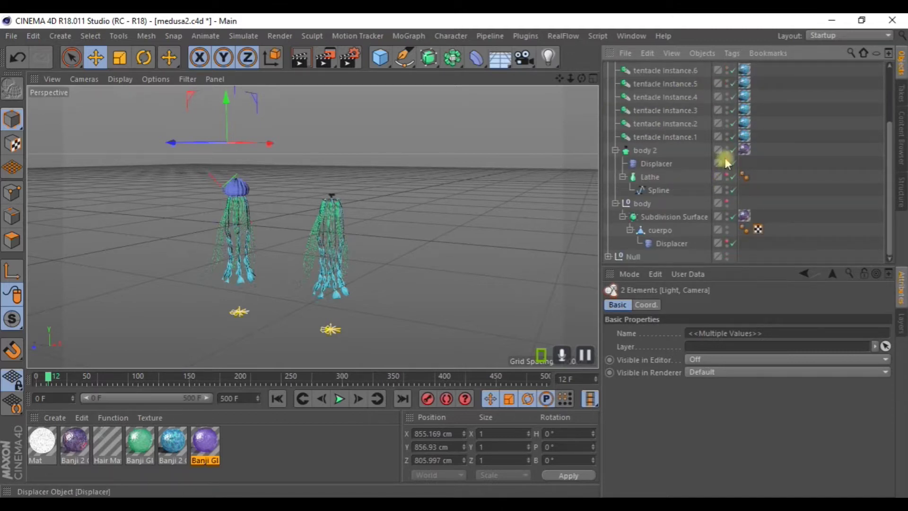
drag(729, 168, 730, 183)
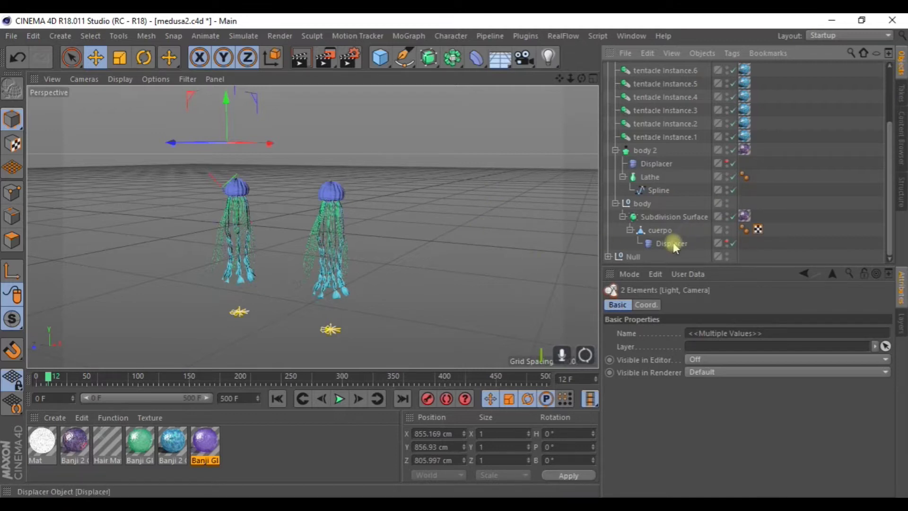
scroll(397, 202, up, 3)
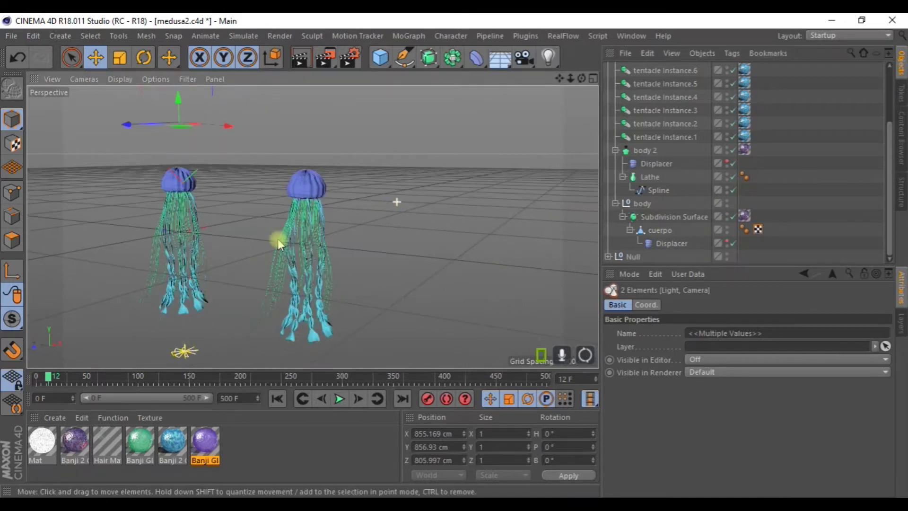
scroll(277, 240, up, 2)
click(727, 243)
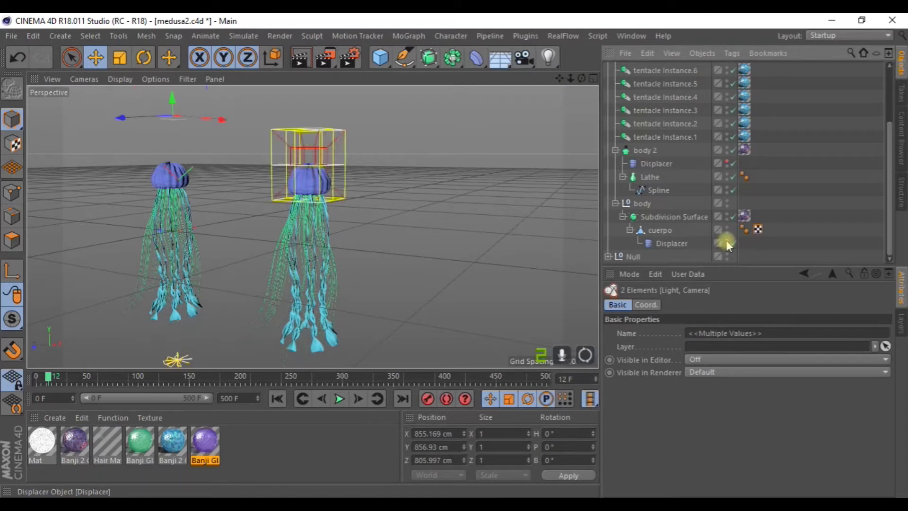
click(671, 244)
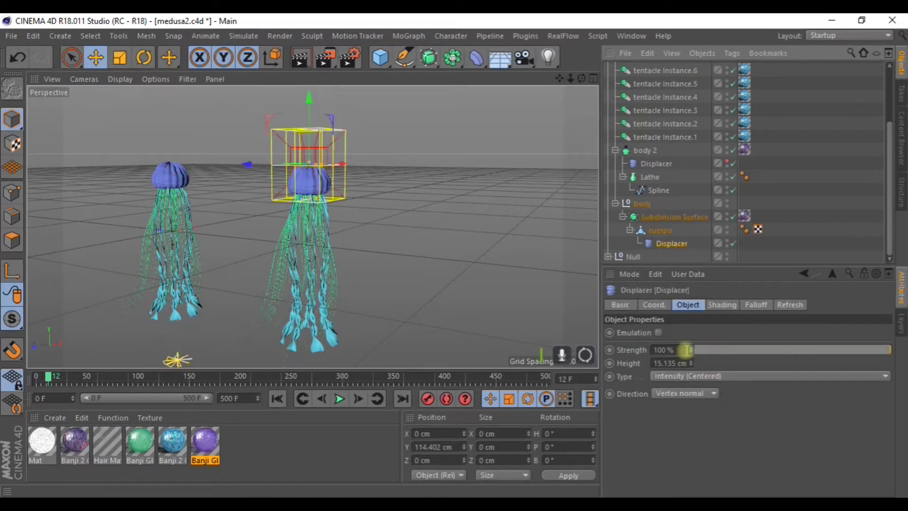
Lower the body Displacer's Strength to 73% and move it down to Y 73.986 cm.
drag(797, 351, 860, 352)
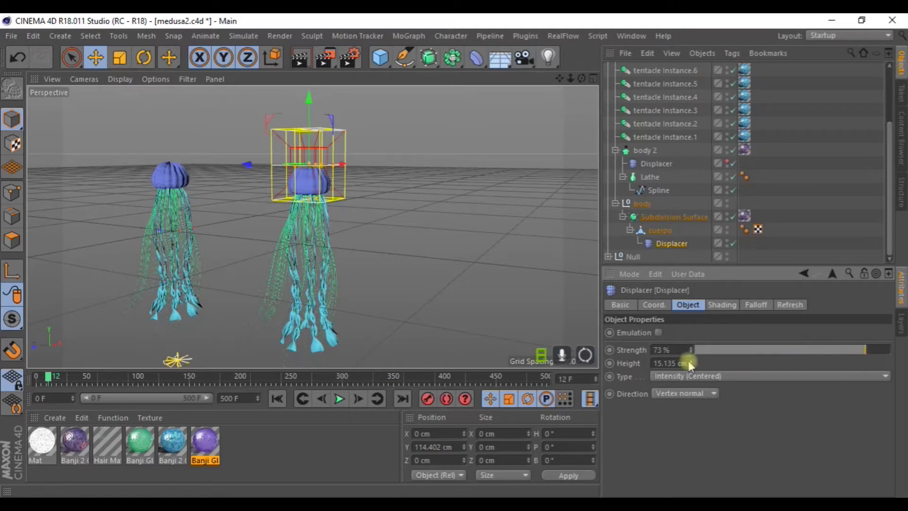
drag(310, 98, 315, 107)
scroll(644, 170, up, 3)
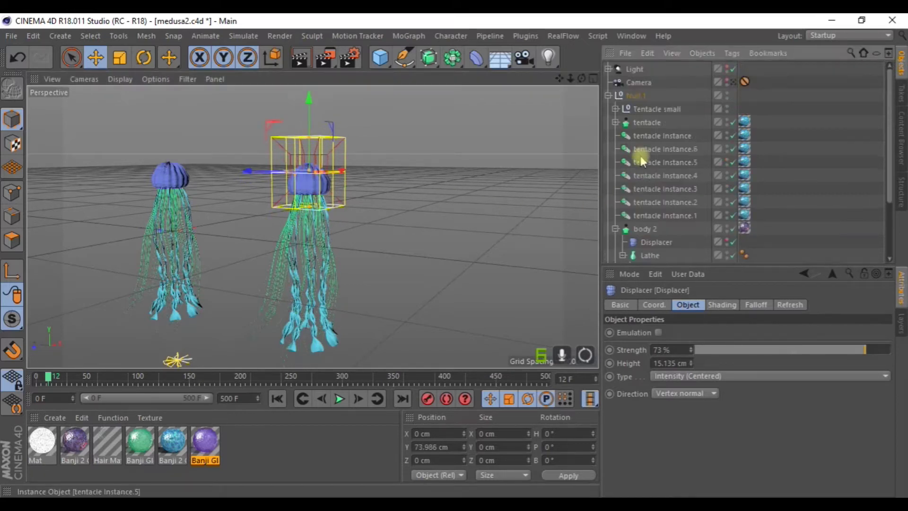
Lengthen the Tentacle small Hair guides to 804 cm and play the animation.
click(615, 122)
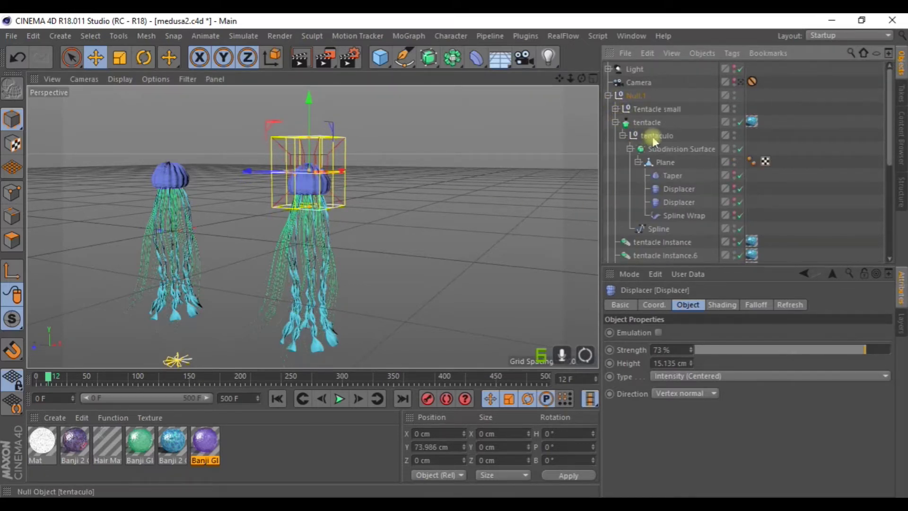
click(616, 109)
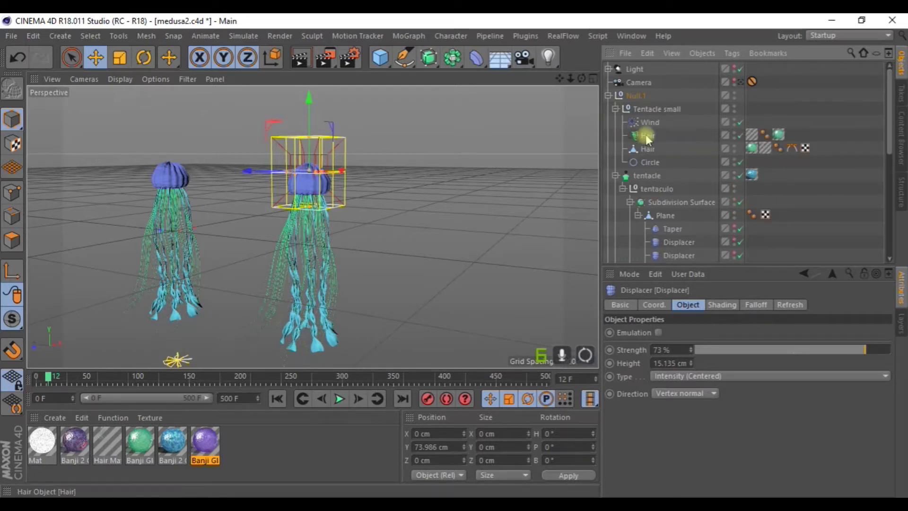
click(647, 136)
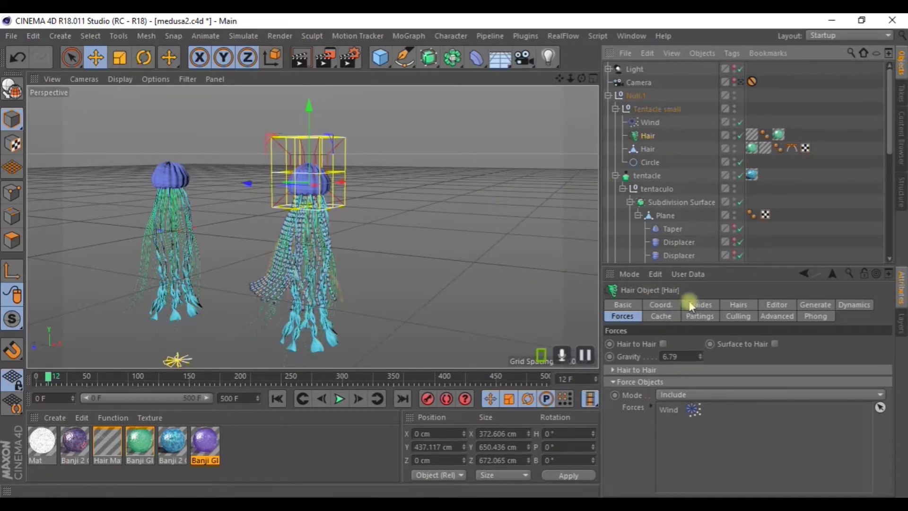
click(734, 305)
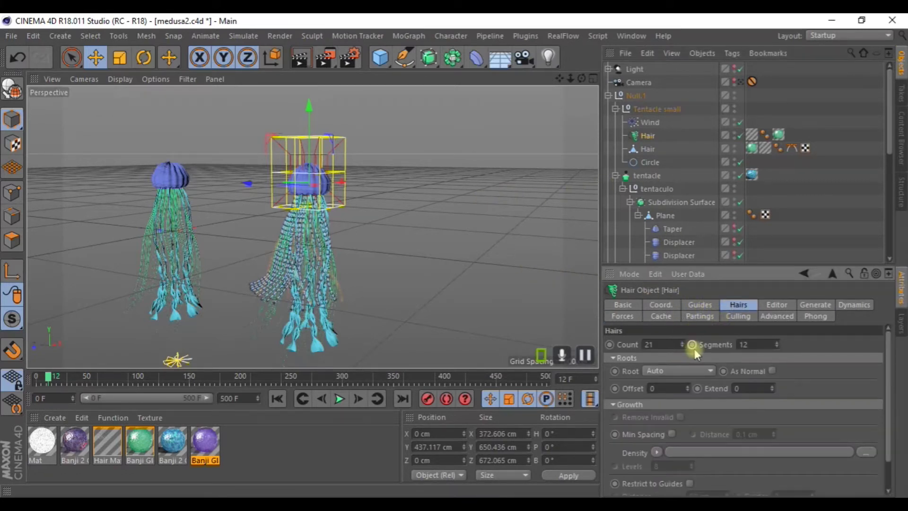
click(703, 306)
drag(690, 384, 691, 331)
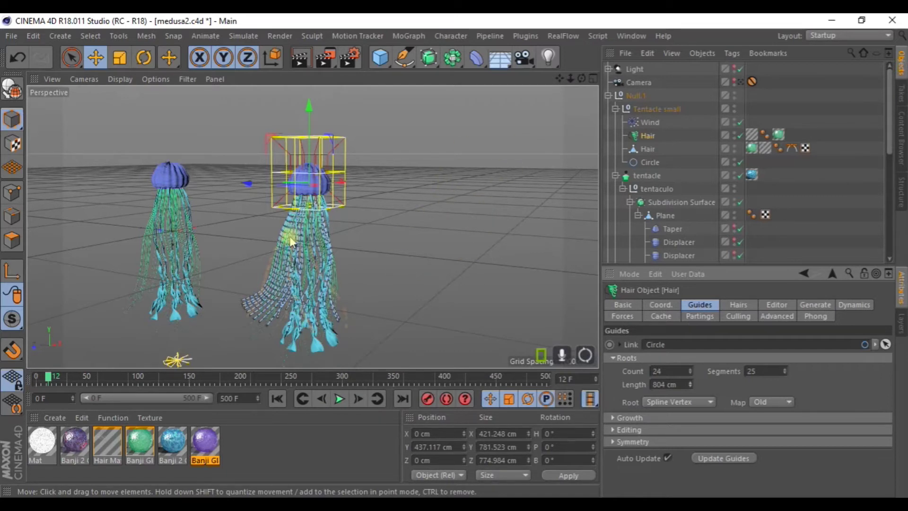
click(339, 402)
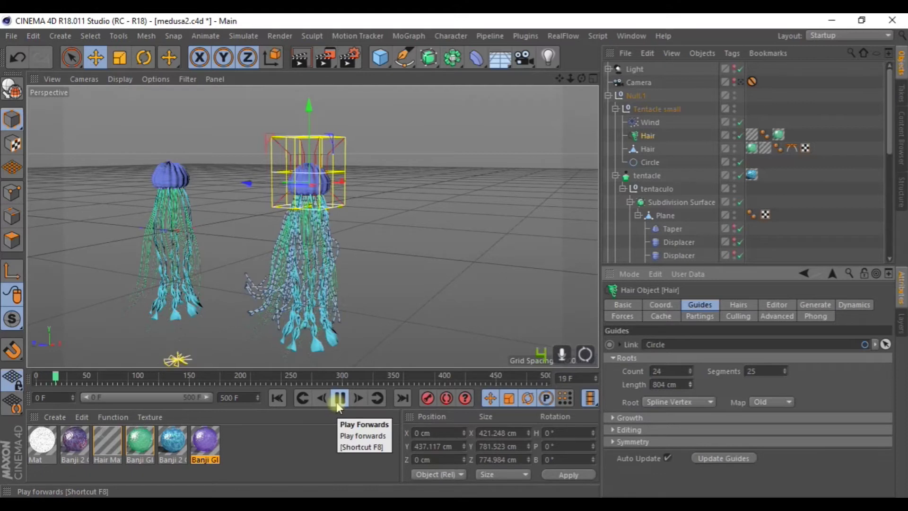
Stop, rewind to frame 0 and replay the animation to preview the hair tentacles.
click(339, 400)
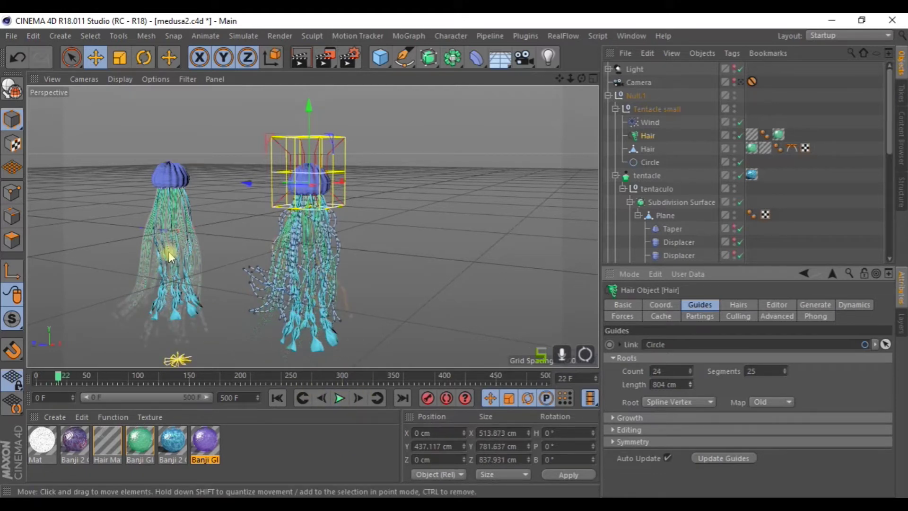
click(648, 150)
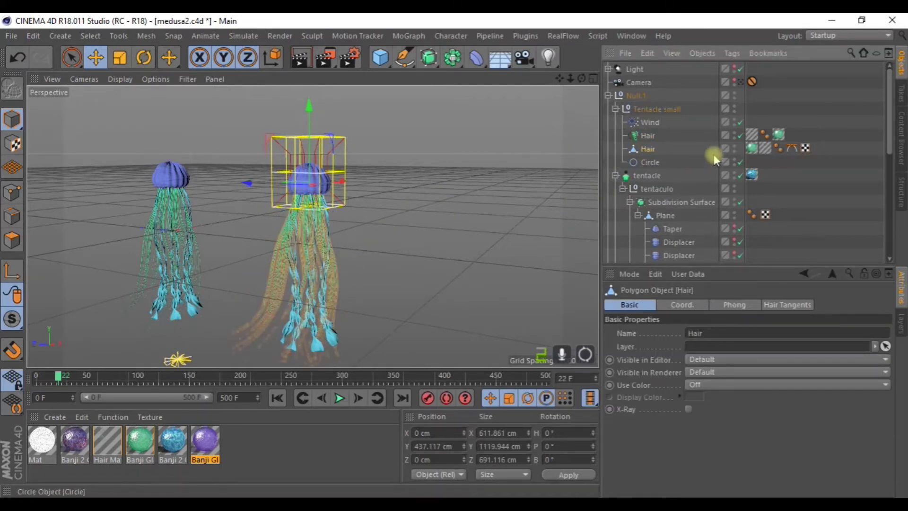
click(649, 138)
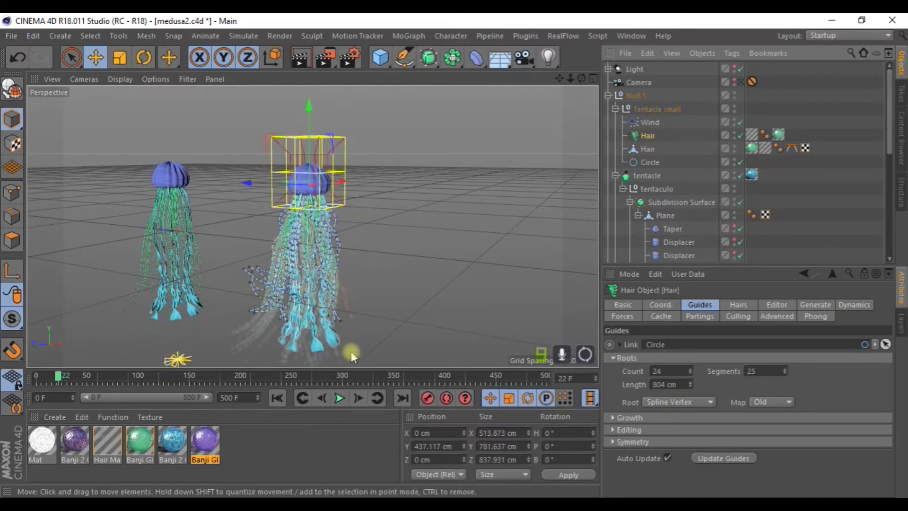
click(279, 398)
click(338, 399)
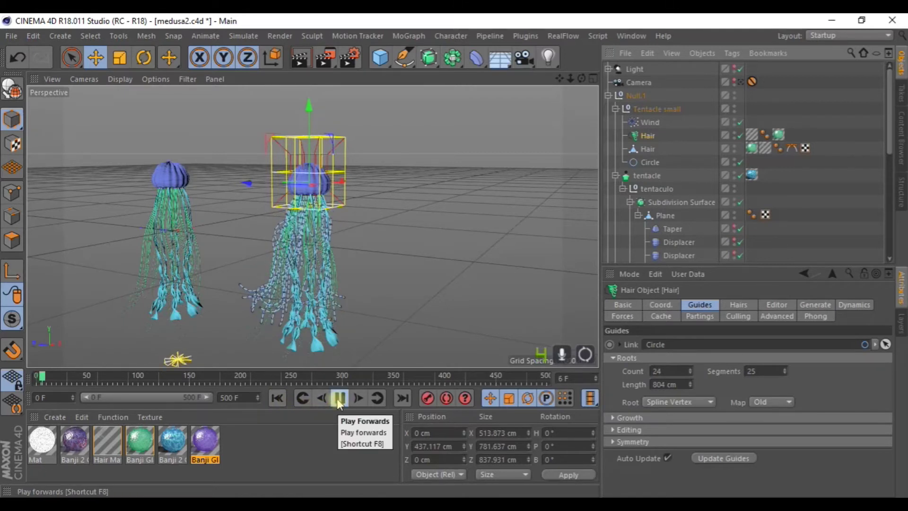
click(339, 399)
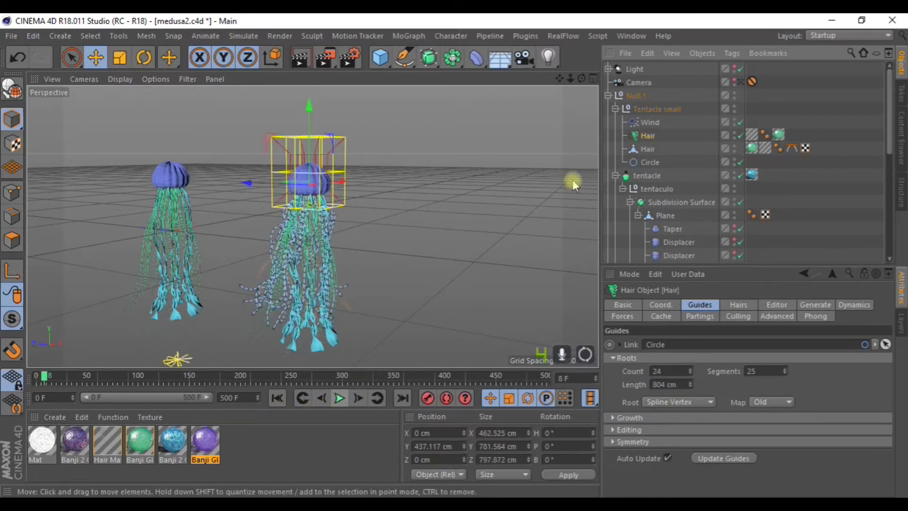
Delete the extra Hair polygon object and orbit the view toward the second jellyfish.
click(646, 149)
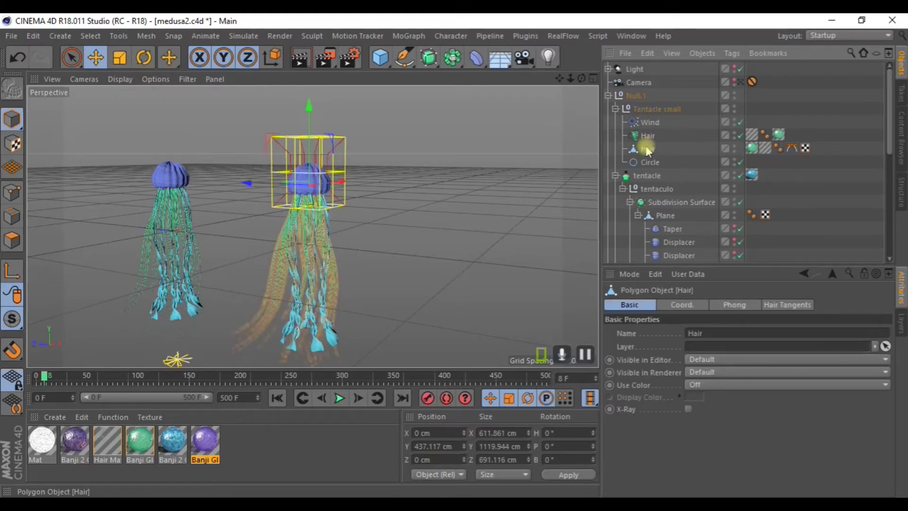
key(Delete)
click(642, 139)
mouse_move(363, 251)
alt+mouse_down()
mouse_move(596, 264)
mouse_move(610, 246)
alt+mouse_up()
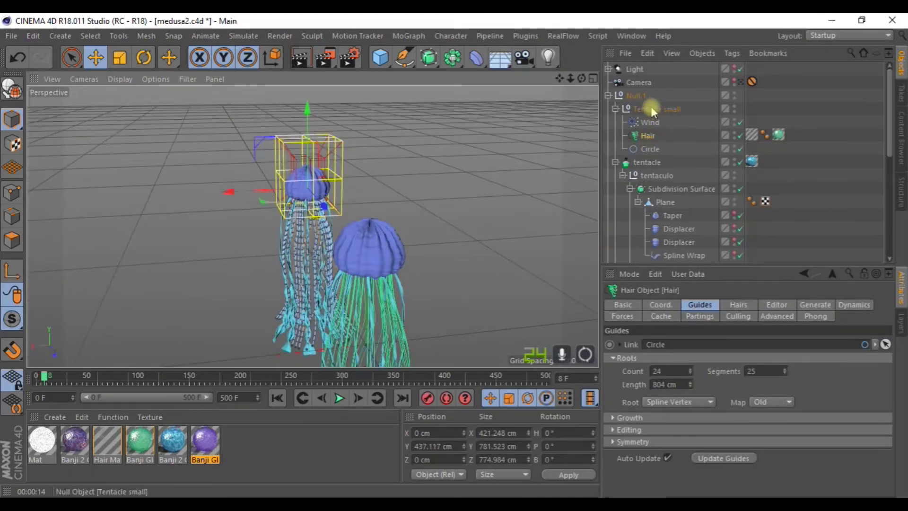
Leave the camera view and lower Null.1 to Y -198.292 cm.
click(737, 80)
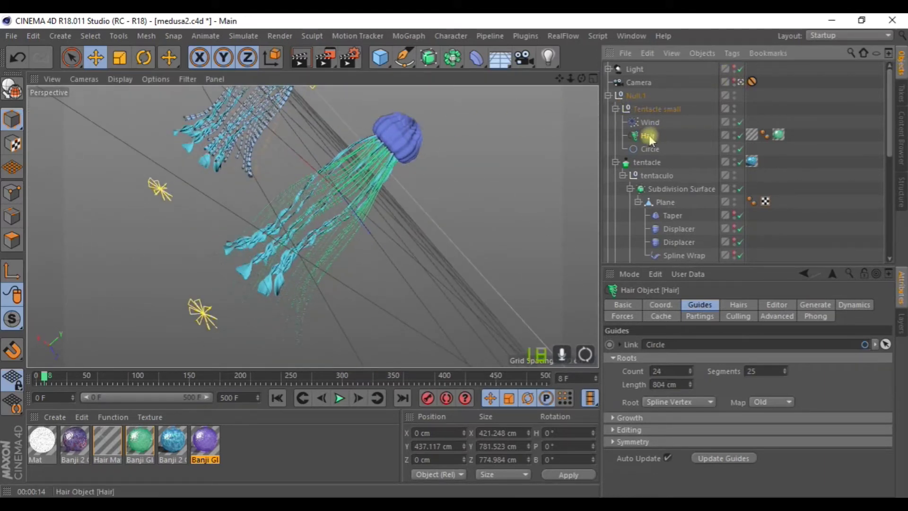
click(608, 96)
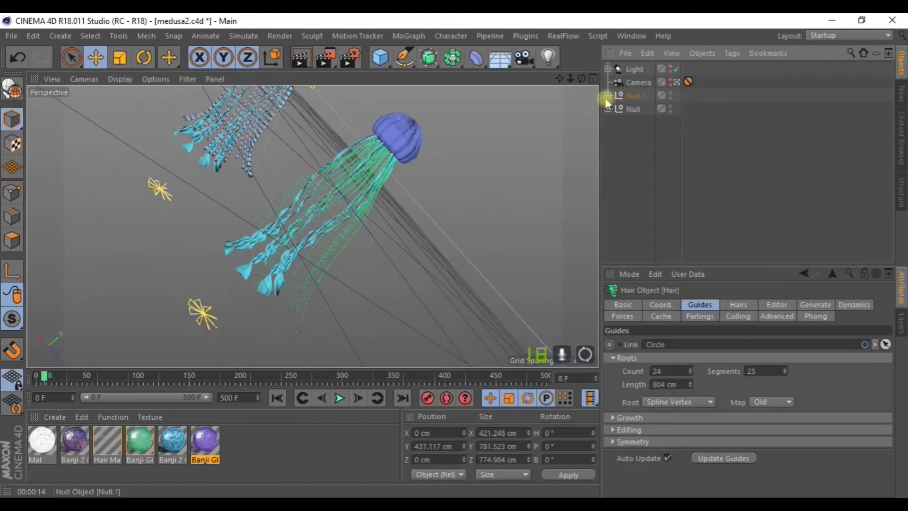
click(634, 95)
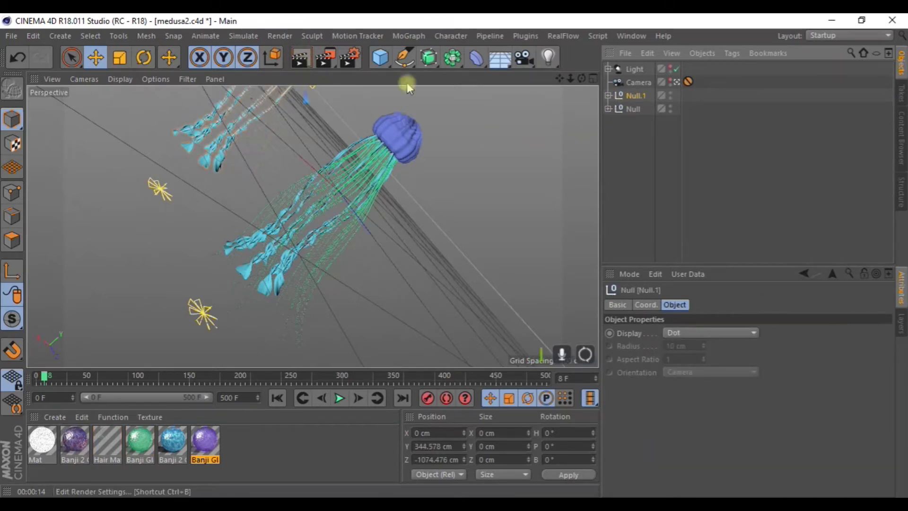
click(677, 82)
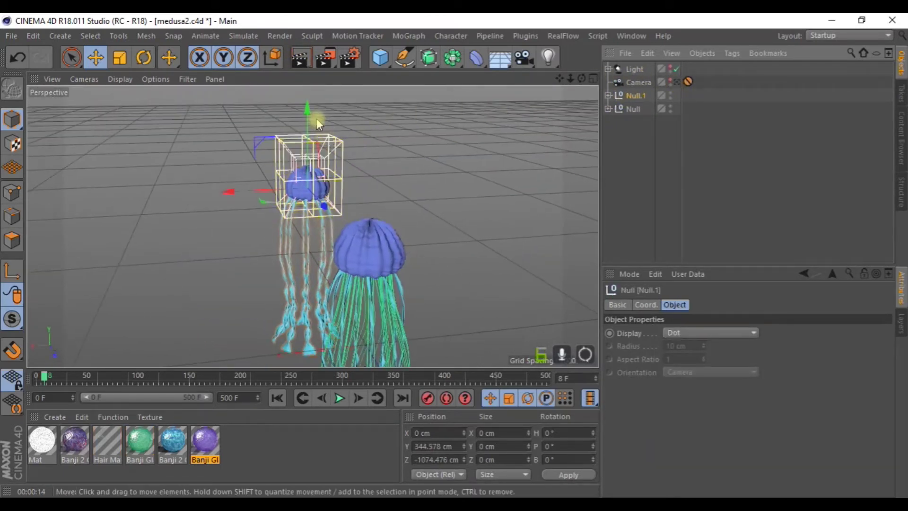
drag(317, 118, 312, 230)
Expand Null.1, orbit to a lower angle, and show the small tentacles' Hair guide settings.
click(609, 95)
scroll(657, 194, down, 5)
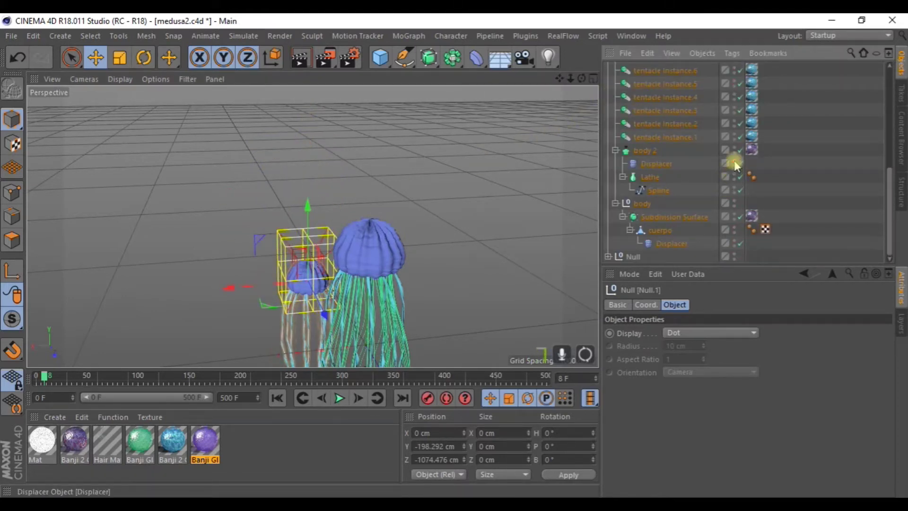
scroll(665, 142, up, 5)
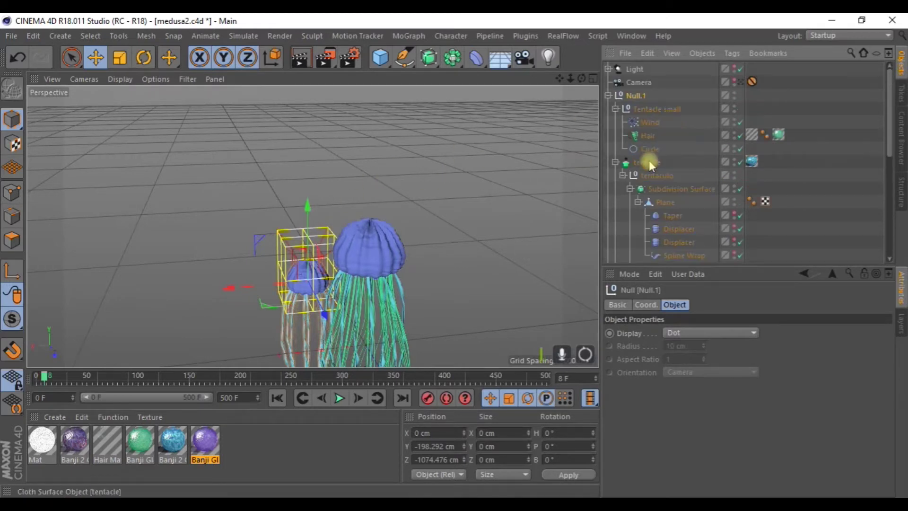
scroll(661, 192, down, 2)
scroll(669, 179, up, 2)
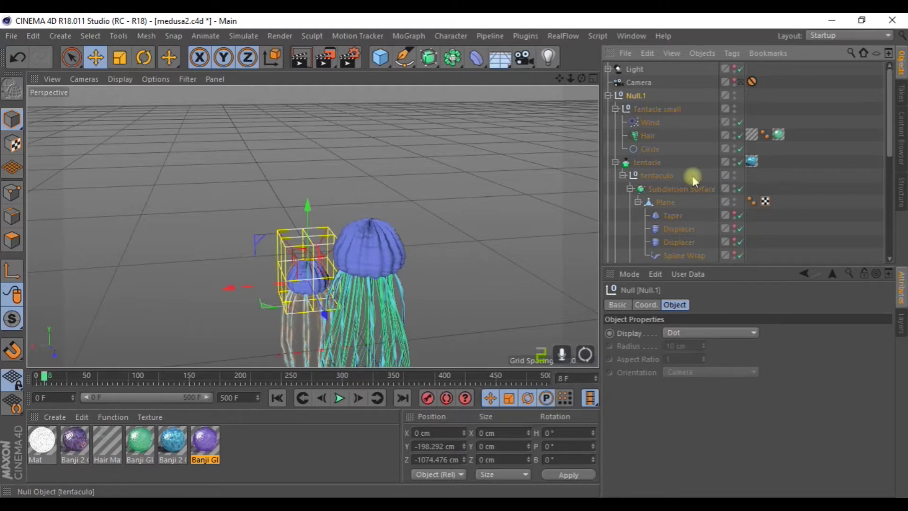
scroll(693, 175, down, 5)
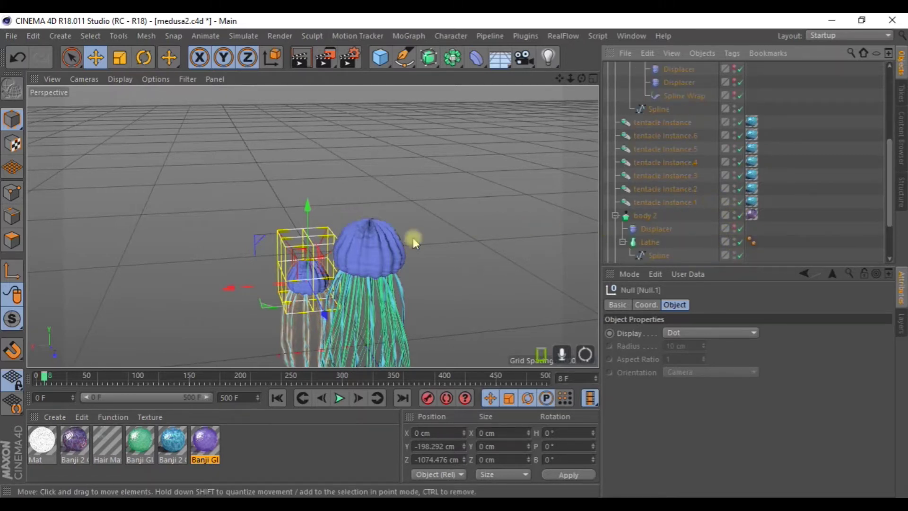
scroll(636, 236, down, 3)
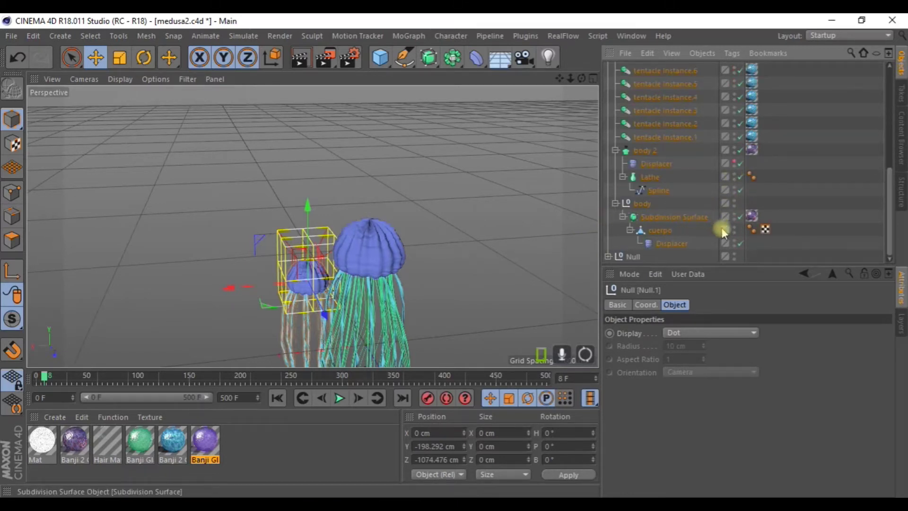
scroll(333, 248, down, 2)
alt+drag(333, 248, 366, 251)
scroll(653, 150, up, 5)
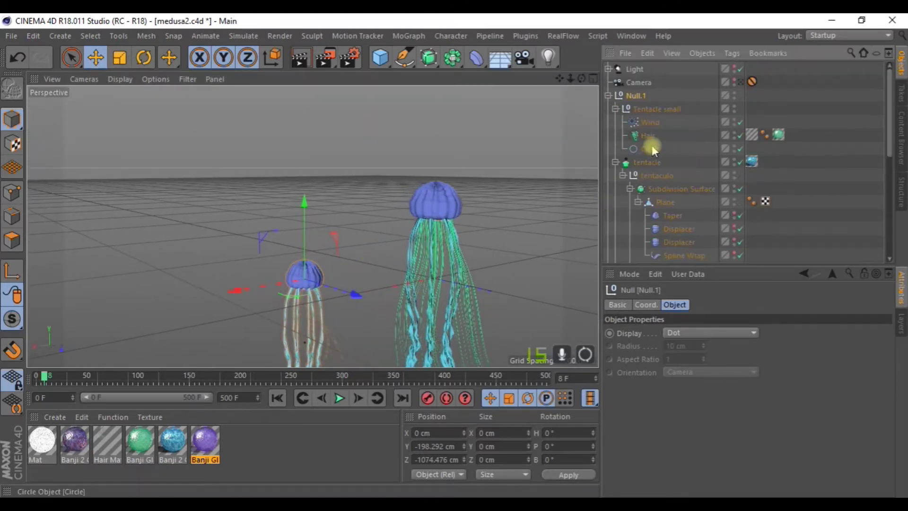
click(647, 136)
alt+drag(461, 218, 527, 106)
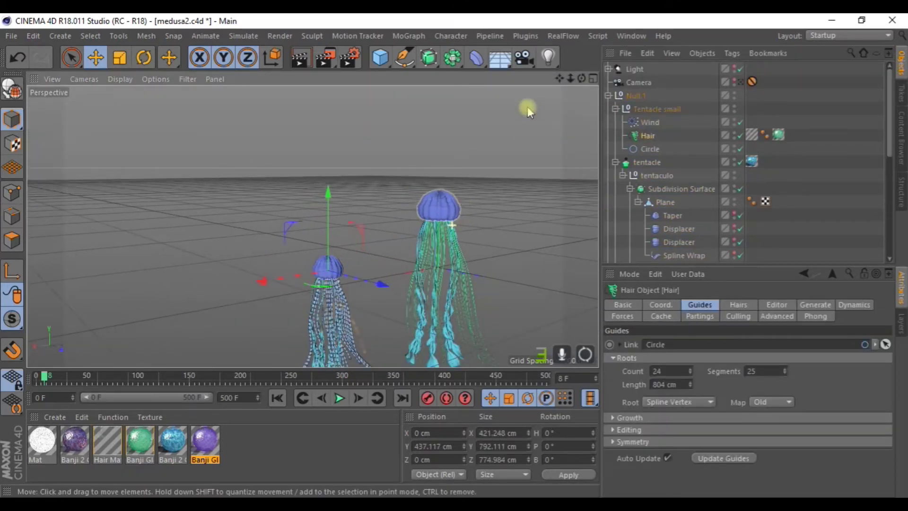
Through the scene camera, reposition the small jellyfish along its depth, height and X axes.
click(609, 96)
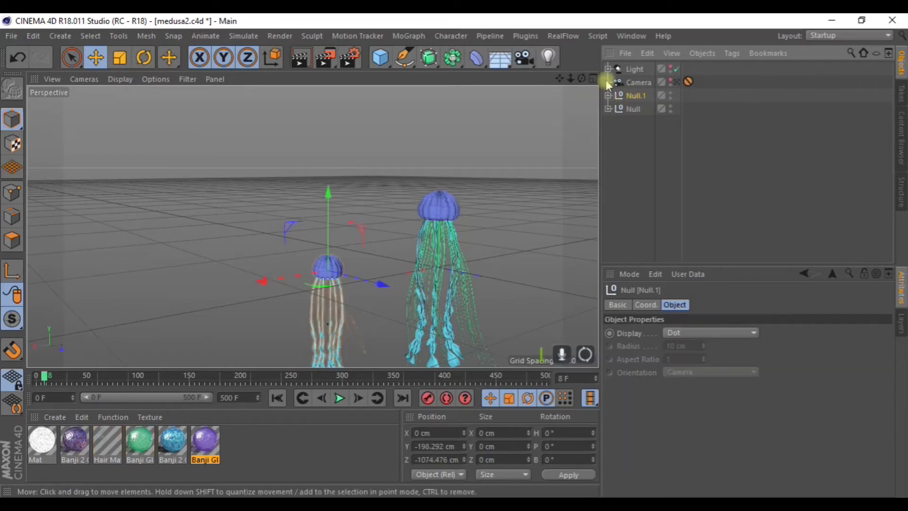
click(676, 83)
drag(277, 125, 290, 180)
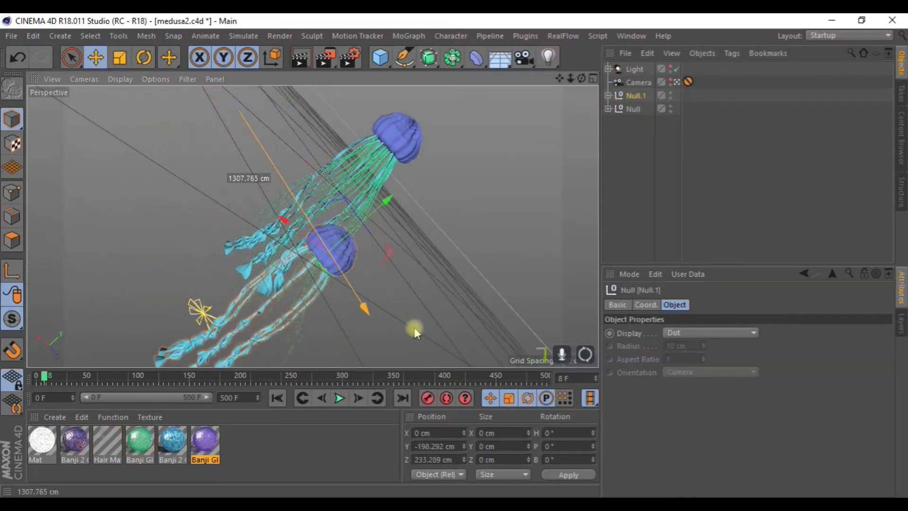
drag(290, 180, 427, 301)
mouse_move(433, 271)
mouse_down()
mouse_move(423, 225)
mouse_move(477, 289)
mouse_up()
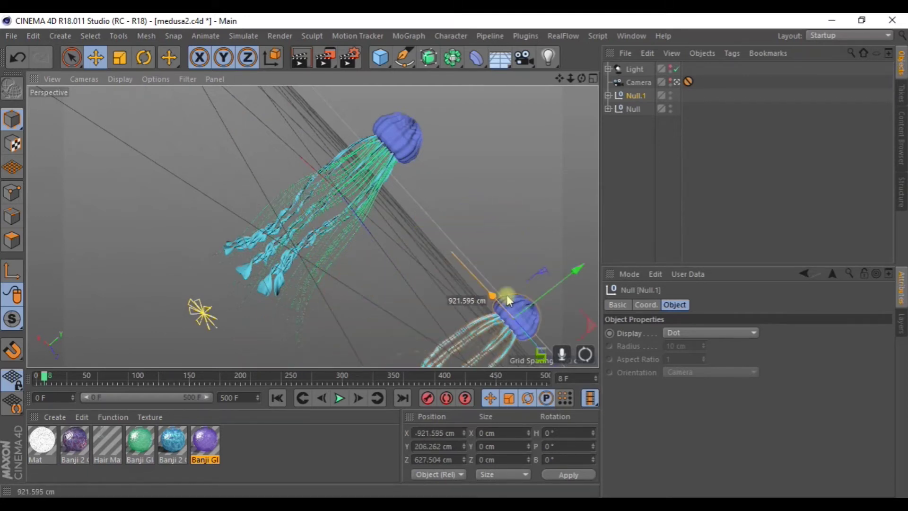
drag(531, 342, 386, 183)
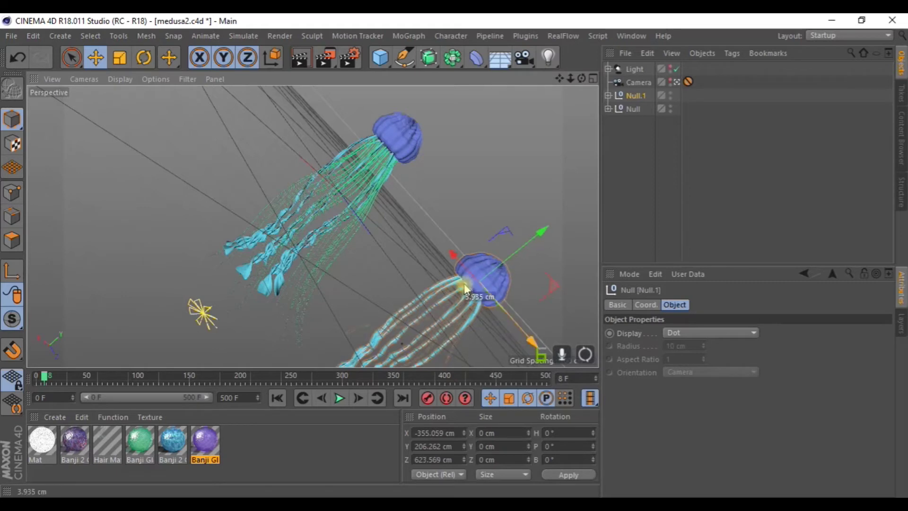
drag(492, 218, 549, 248)
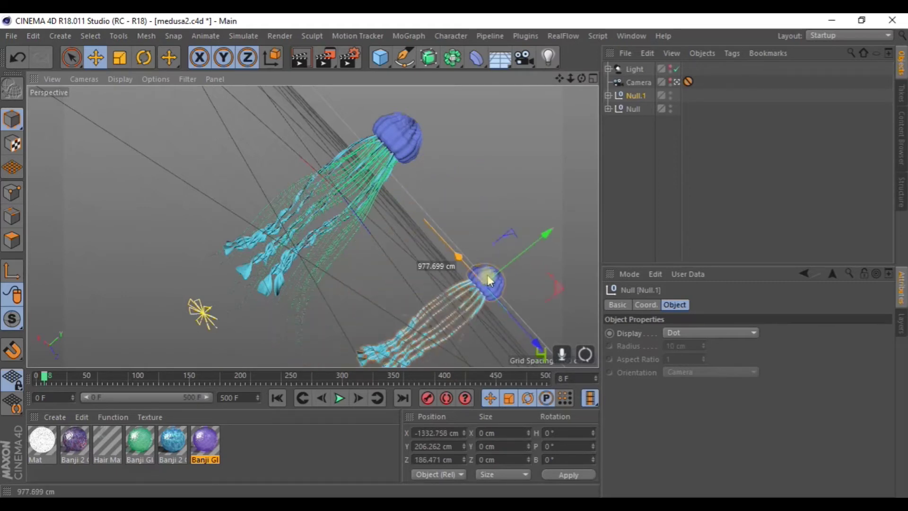
Tilt the small jellyfish, shift it up and left, and scale it to about 86%.
click(144, 58)
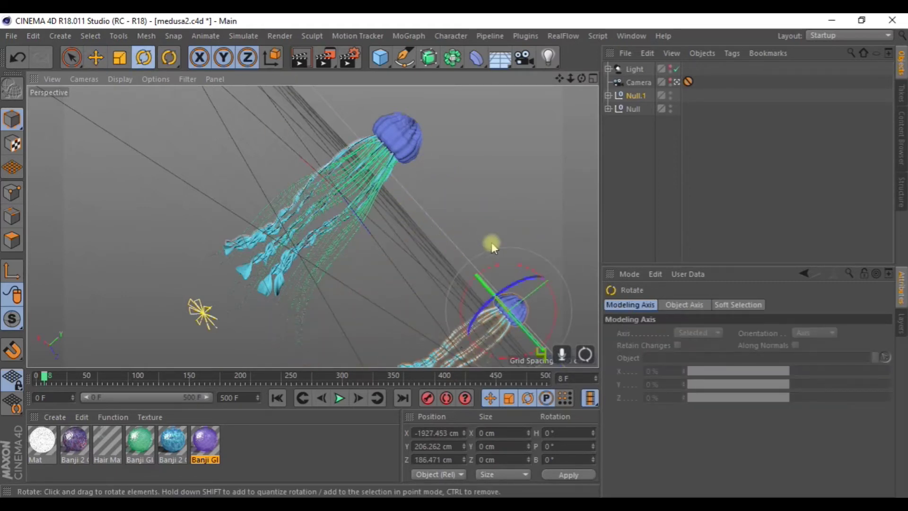
mouse_move(545, 307)
mouse_down()
mouse_move(542, 291)
mouse_move(496, 284)
mouse_up()
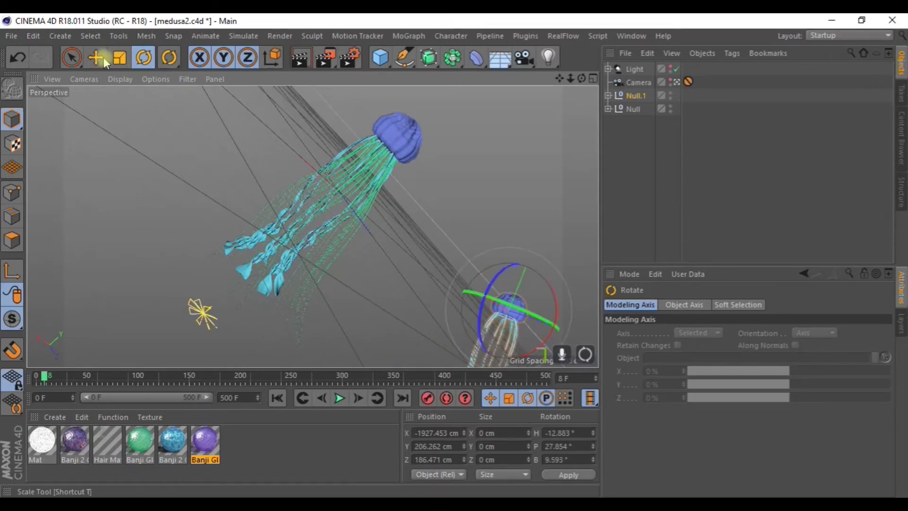
key(e)
drag(541, 227, 557, 183)
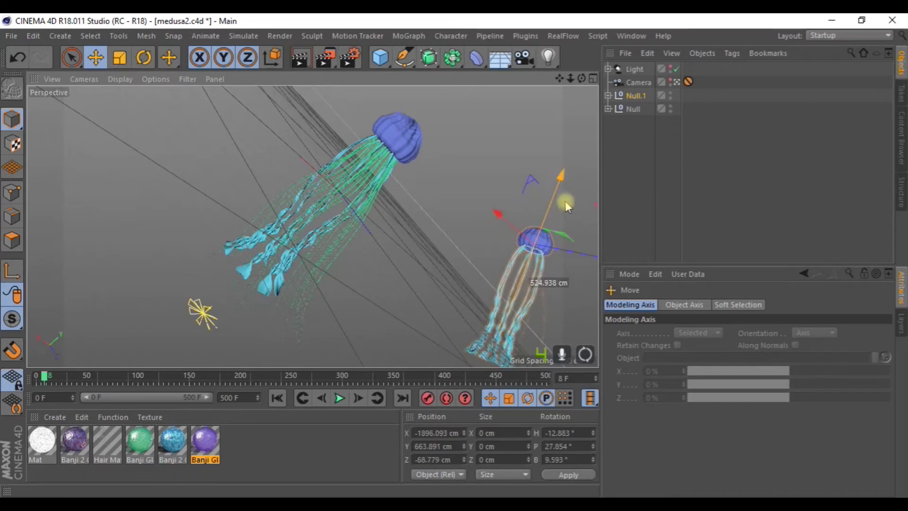
drag(583, 251, 497, 223)
drag(495, 188, 508, 157)
drag(557, 231, 529, 230)
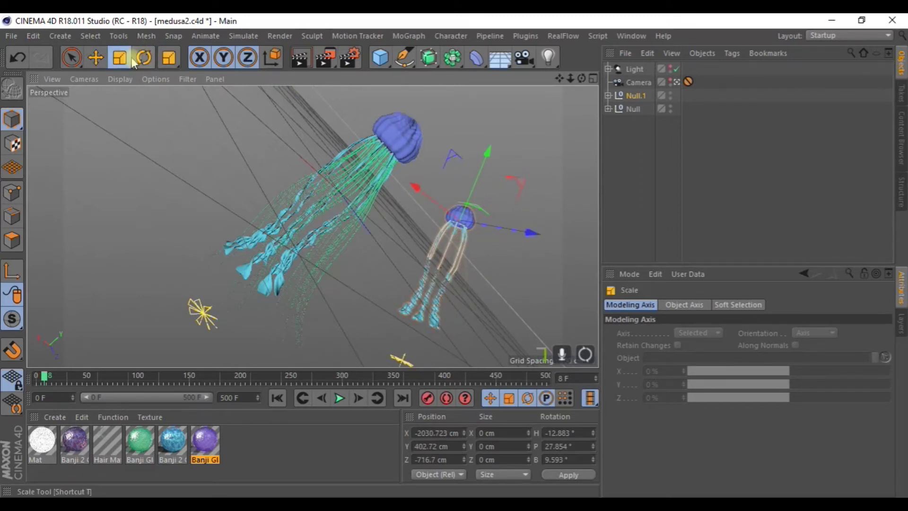
drag(473, 105, 421, 147)
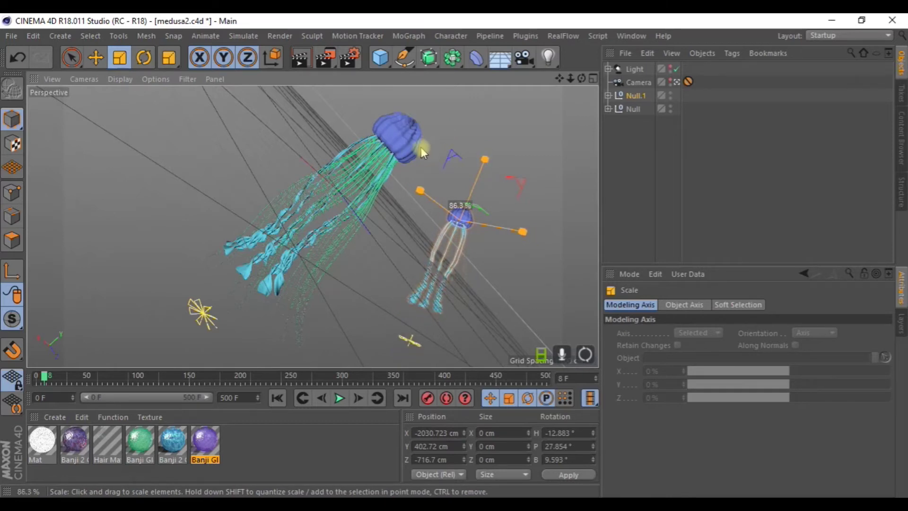
Duplicate Null.1 with Ctrl+C/Ctrl+V to create Null.2.
click(636, 97)
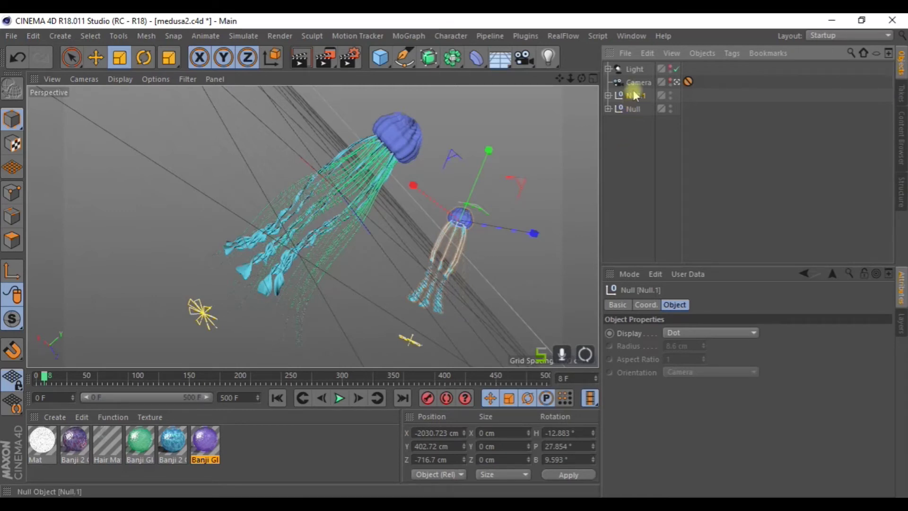
key(ctrl+c)
key(ctrl+v)
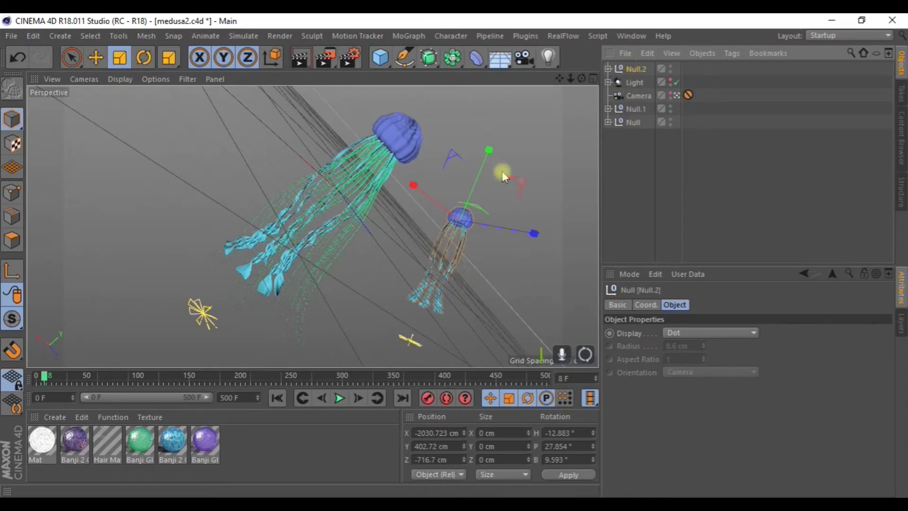
Move the duplicate jellyfish away, enlarge it to about 191%, rotate it and place it lower right.
click(95, 57)
mouse_move(425, 185)
mouse_down()
mouse_move(384, 187)
mouse_move(378, 91)
mouse_move(312, 192)
mouse_move(286, 308)
mouse_up()
click(120, 57)
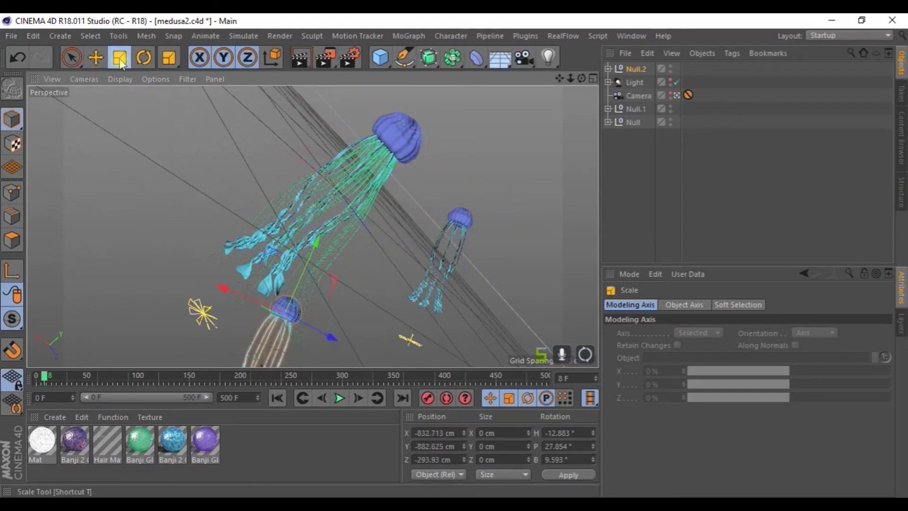
drag(203, 178, 346, 178)
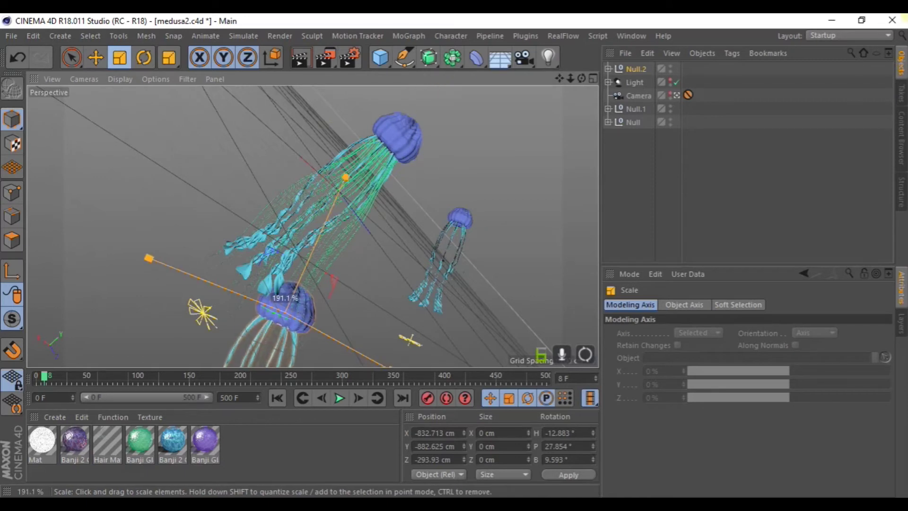
click(143, 58)
mouse_move(271, 293)
mouse_down()
mouse_move(327, 326)
mouse_move(462, 356)
mouse_up()
click(93, 58)
drag(406, 261, 418, 186)
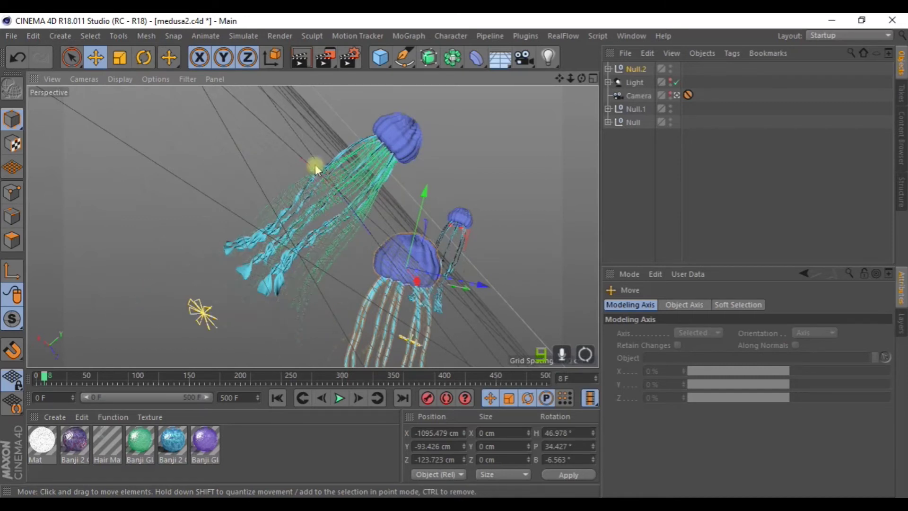
click(633, 122)
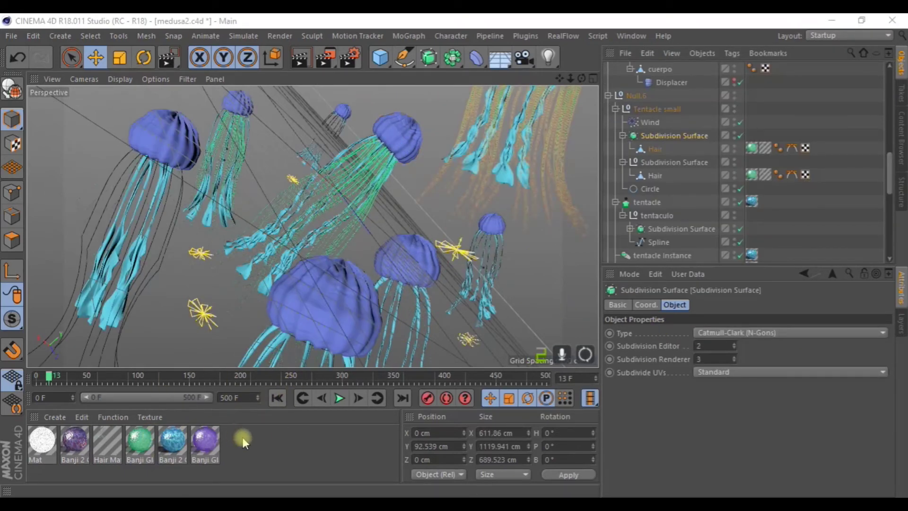
Expand Null.6 and tentaculo's Subdivision Surface to show the Spline Wrap deformer's settings.
click(609, 96)
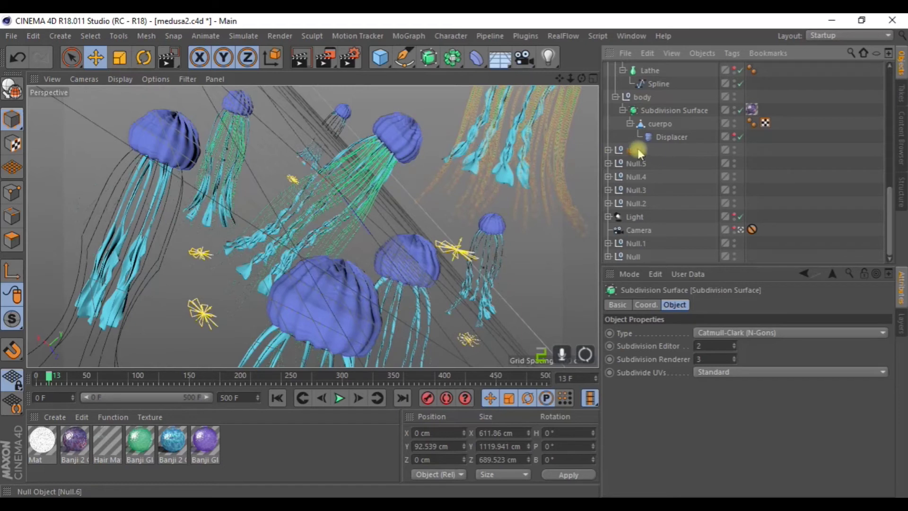
click(608, 150)
scroll(634, 189, down, 3)
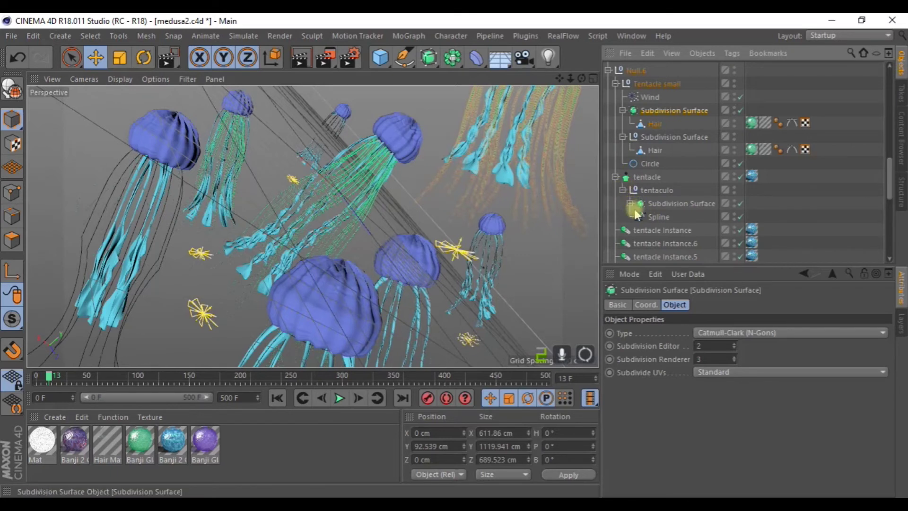
scroll(641, 220, down, 3)
scroll(642, 208, up, 3)
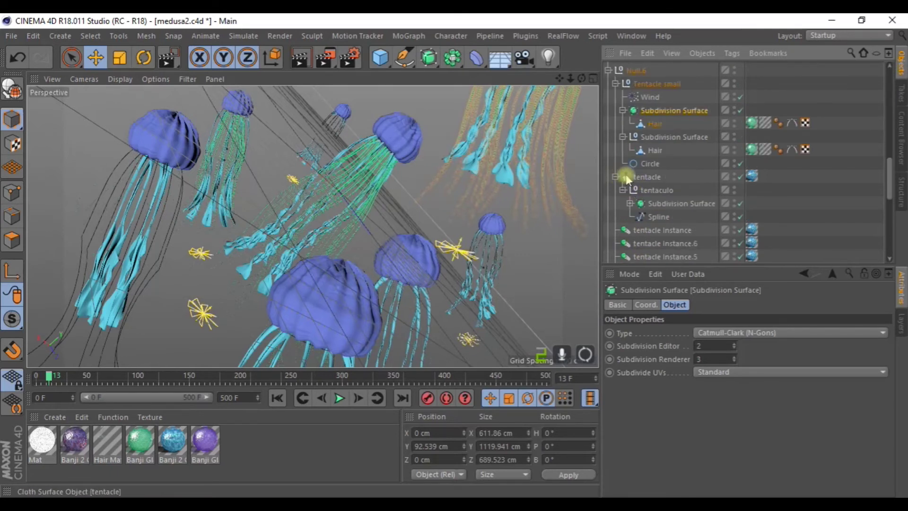
scroll(636, 177, up, 3)
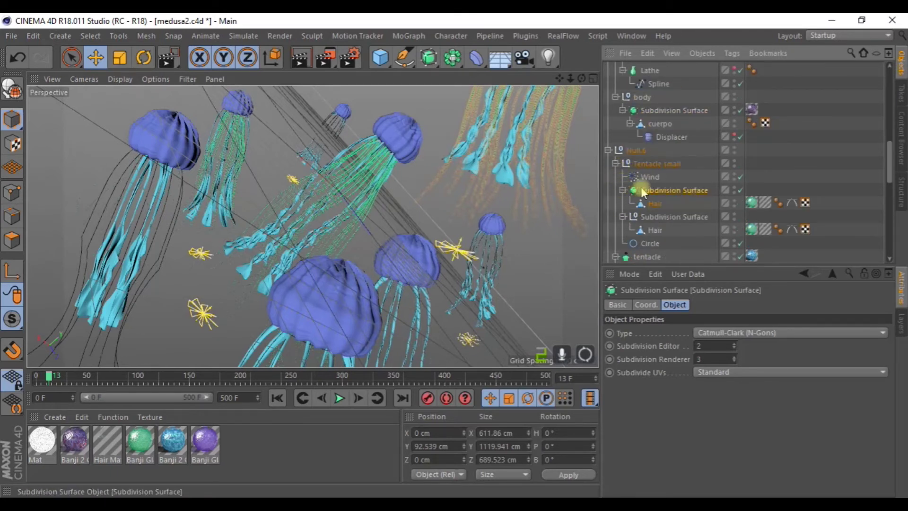
scroll(662, 203, down, 3)
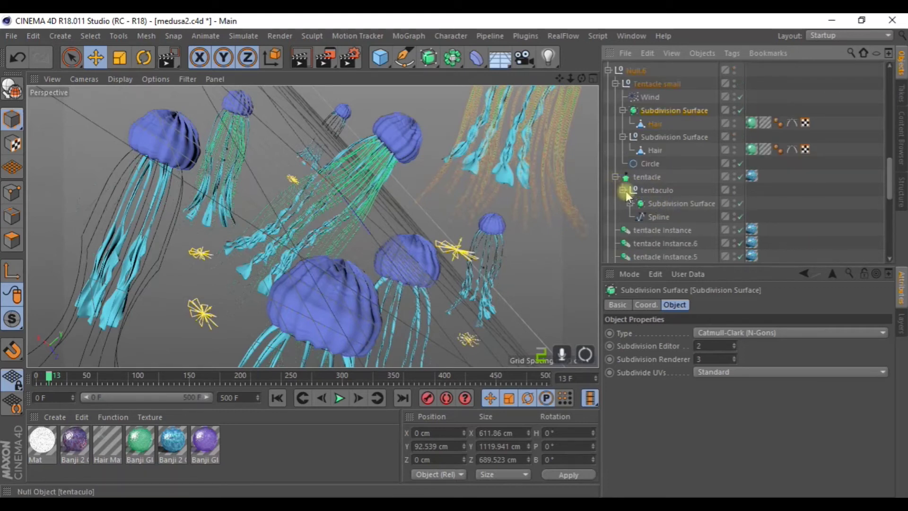
click(632, 204)
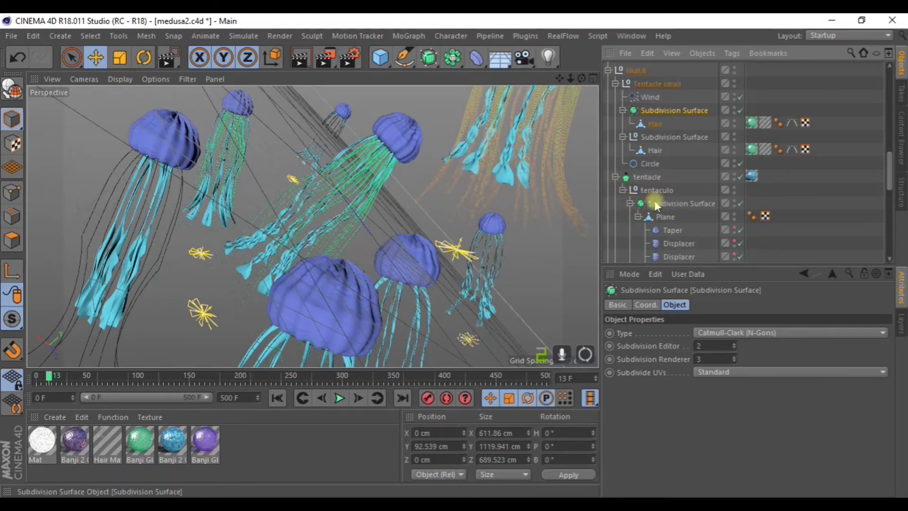
scroll(671, 207, down, 3)
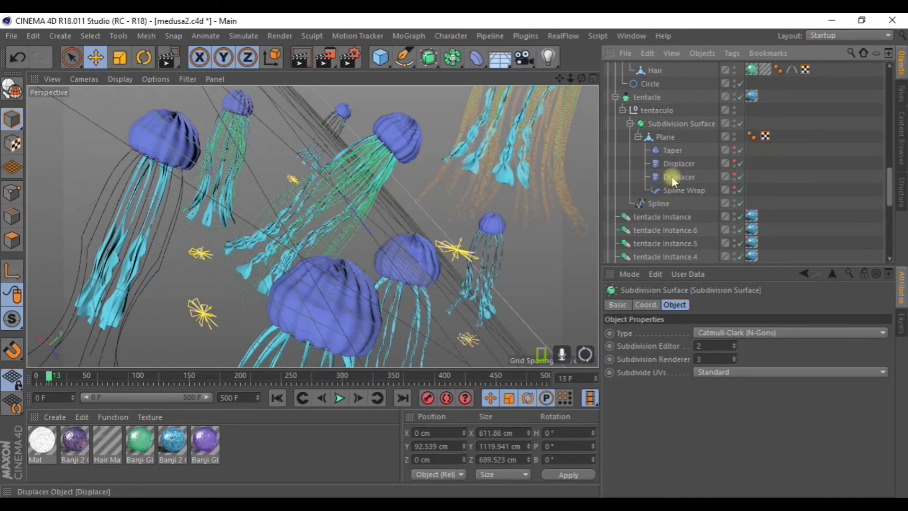
click(677, 189)
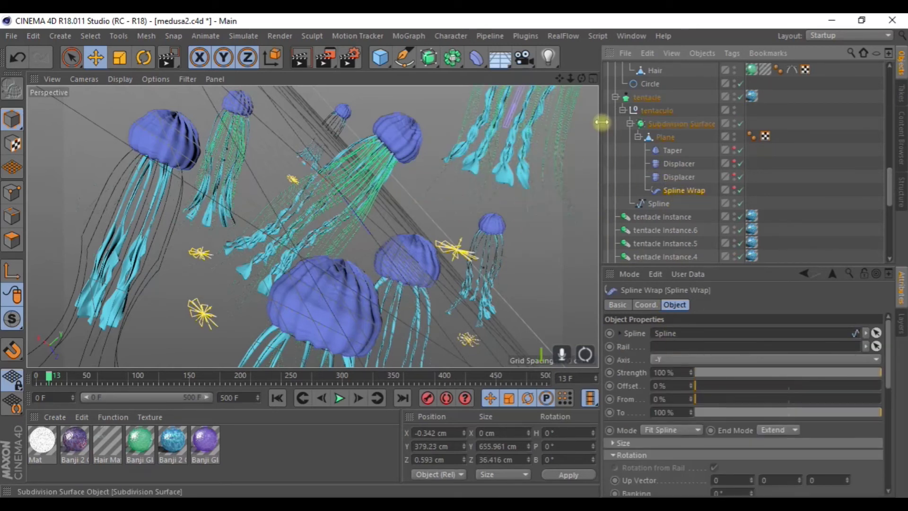
Raise the tentacle Spline Wrap Offset to 12% and From to 7%, then show the second Displacer's Noise shading.
mouse_move(706, 385)
mouse_down()
mouse_move(717, 387)
mouse_move(709, 401)
mouse_up()
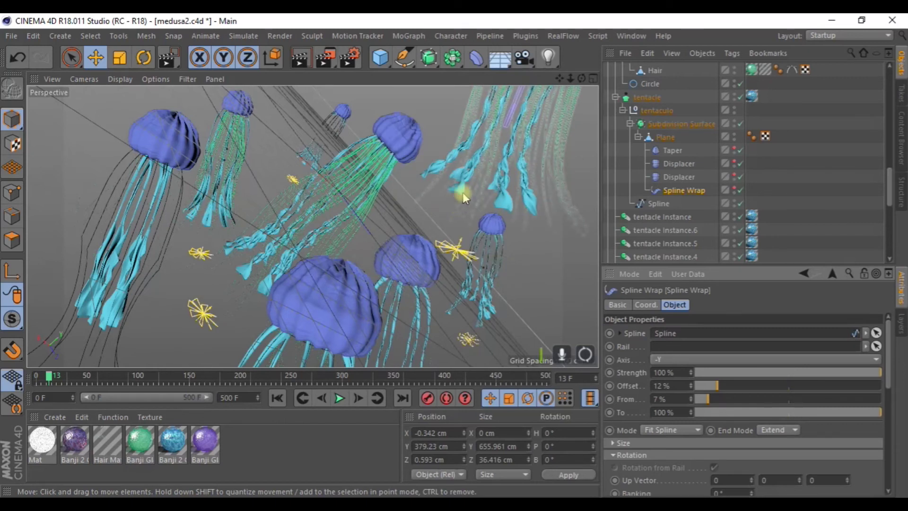
click(681, 178)
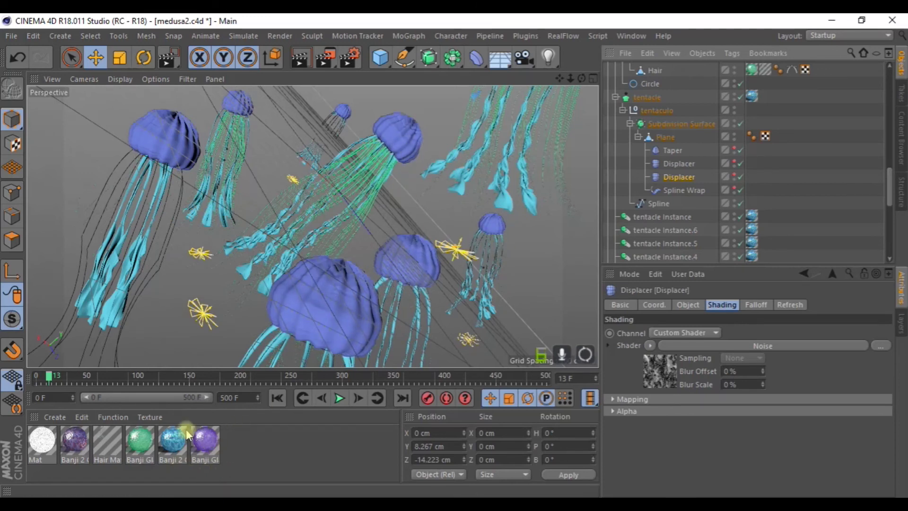
Duplicate the Banji 2 Colors material and open the copy for editing.
click(78, 438)
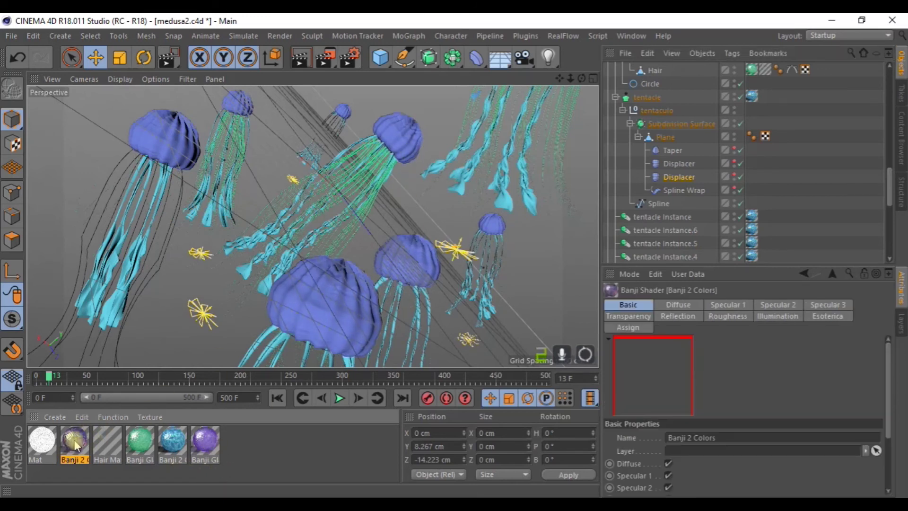
drag(79, 436, 225, 449)
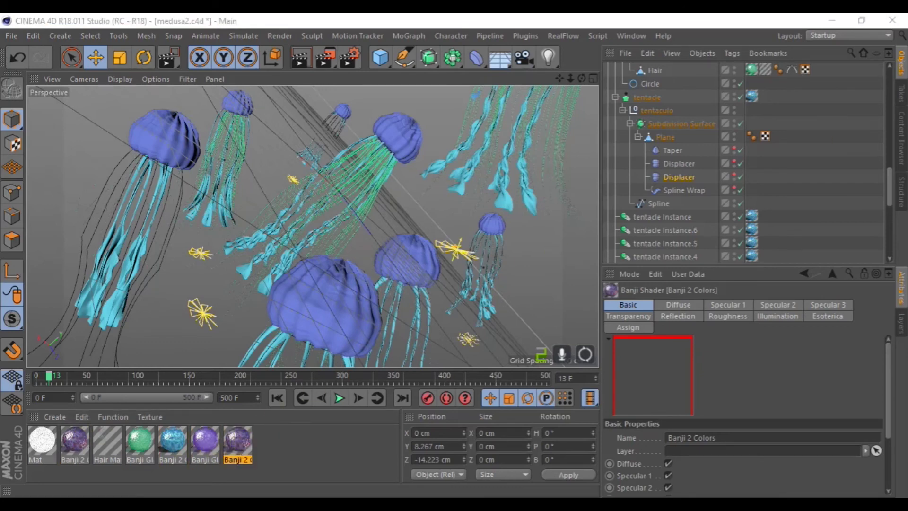
double_click(856, 156)
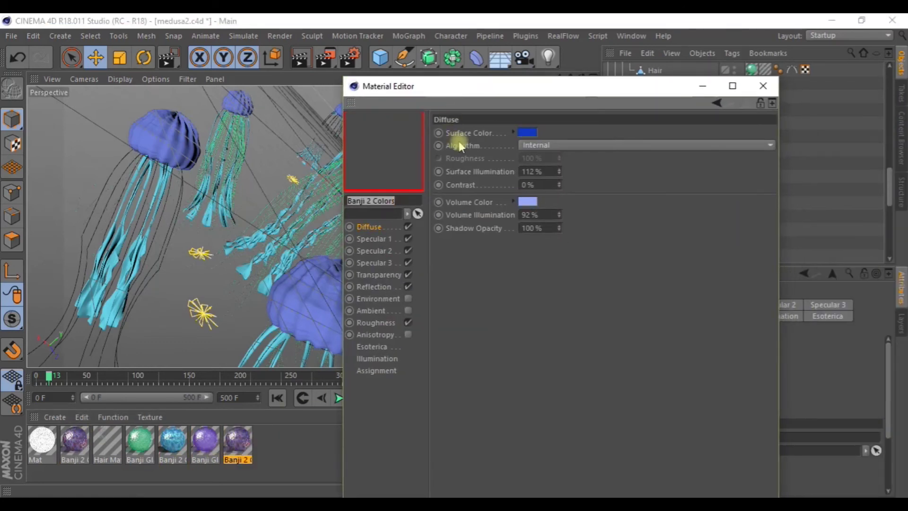
Give the copy a blue surface colour (hue 202°) and light blue volume colour, then apply it to the top-left jellyfish.
click(534, 132)
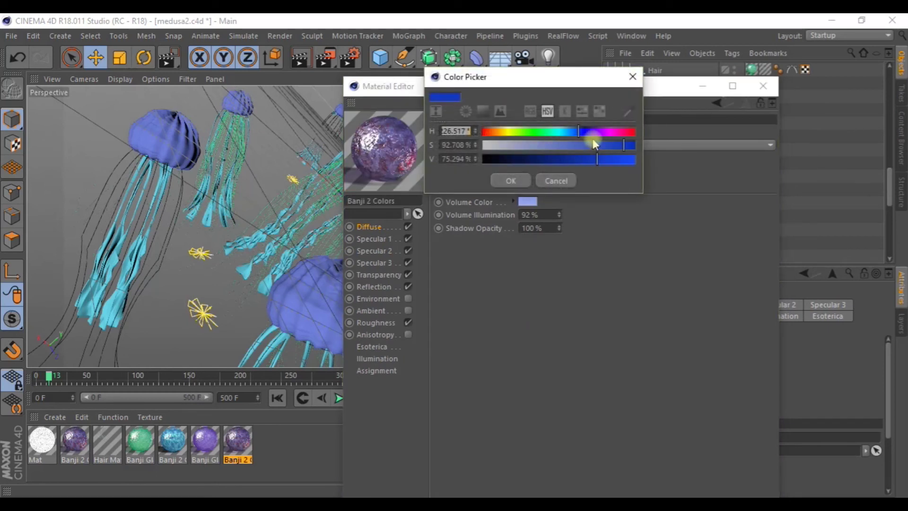
drag(577, 132, 573, 133)
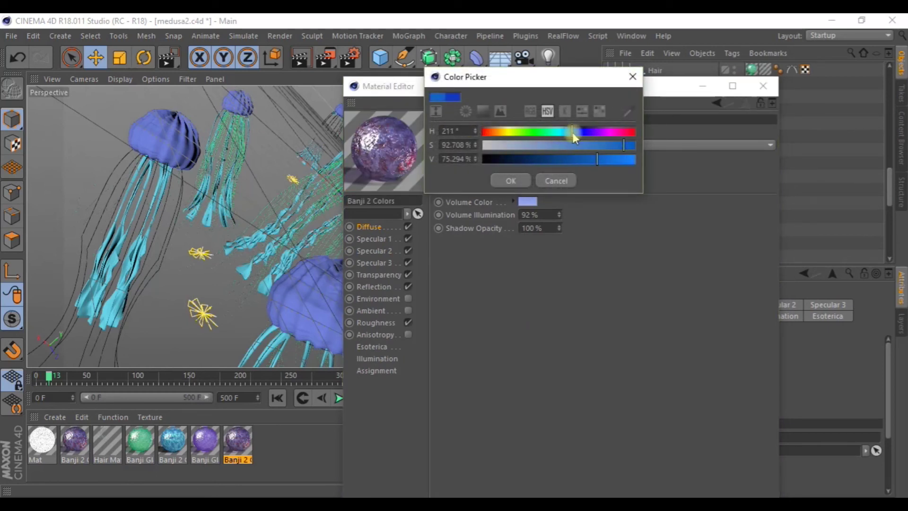
click(521, 180)
click(527, 202)
click(569, 200)
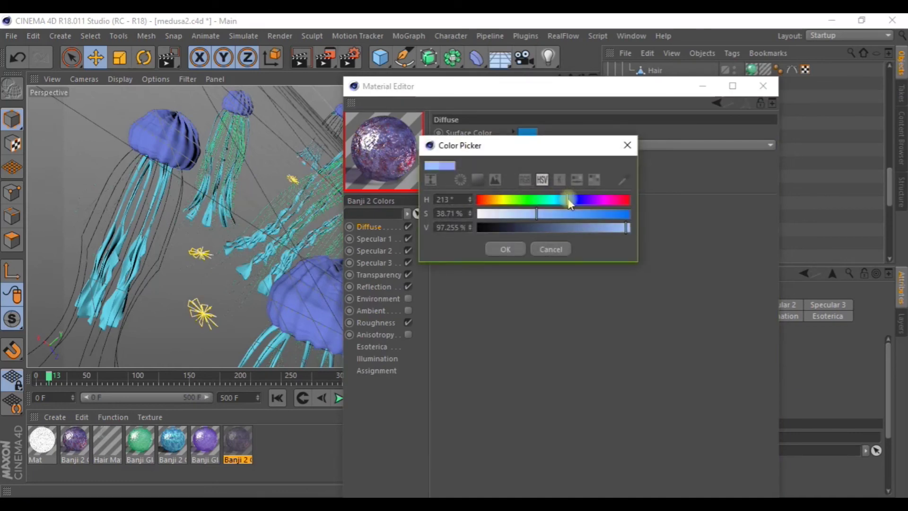
click(506, 251)
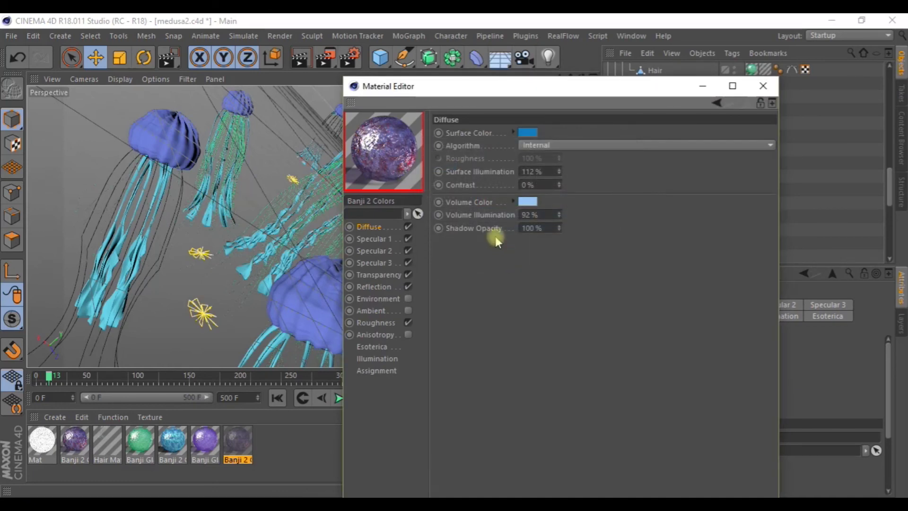
click(763, 85)
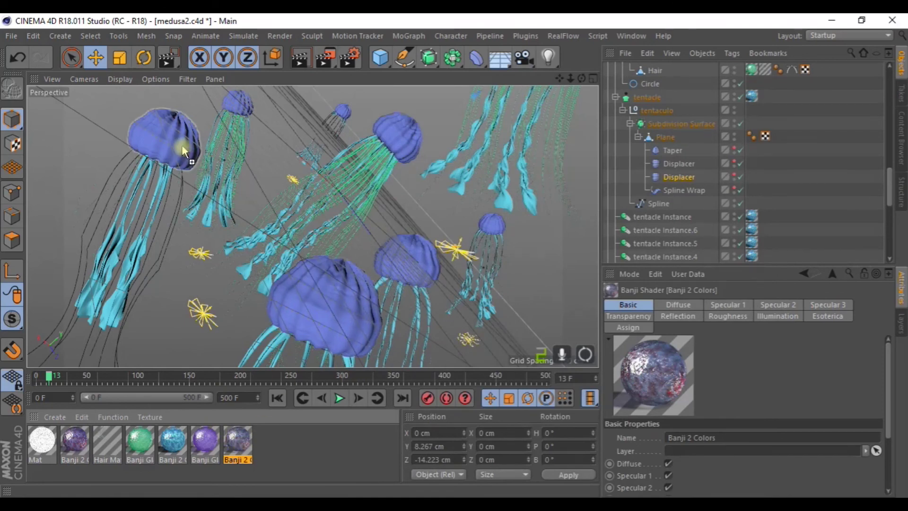
drag(271, 406, 187, 142)
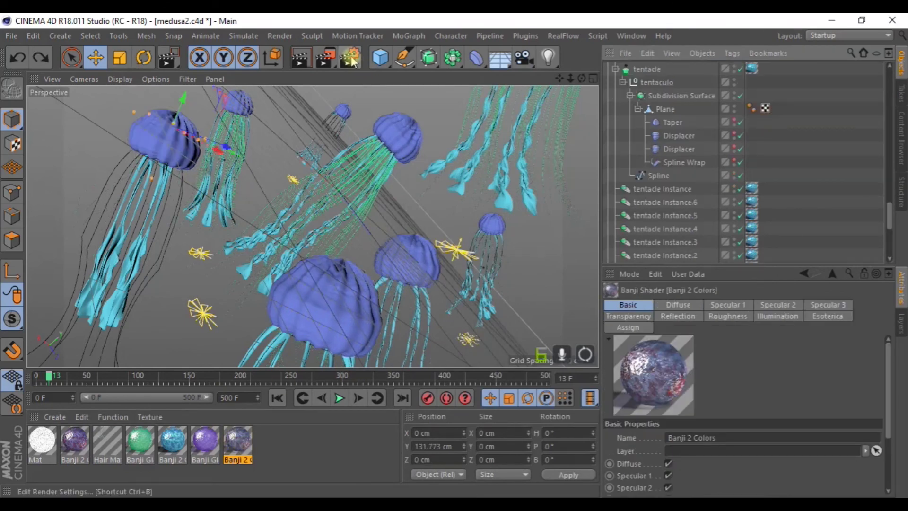
Open Render Settings and review the post effects and Global Illumination without adding anything.
click(350, 57)
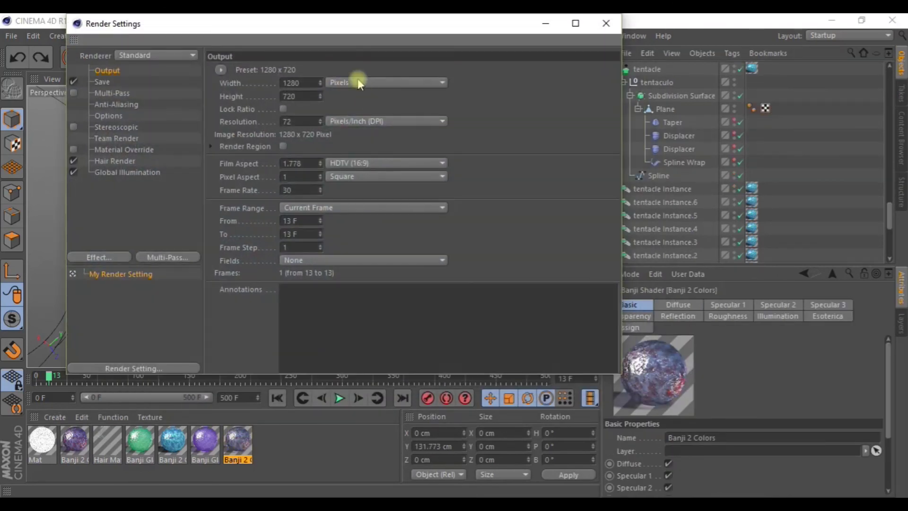
mouse_move(268, 28)
mouse_down()
mouse_move(305, 83)
mouse_move(280, 98)
mouse_up()
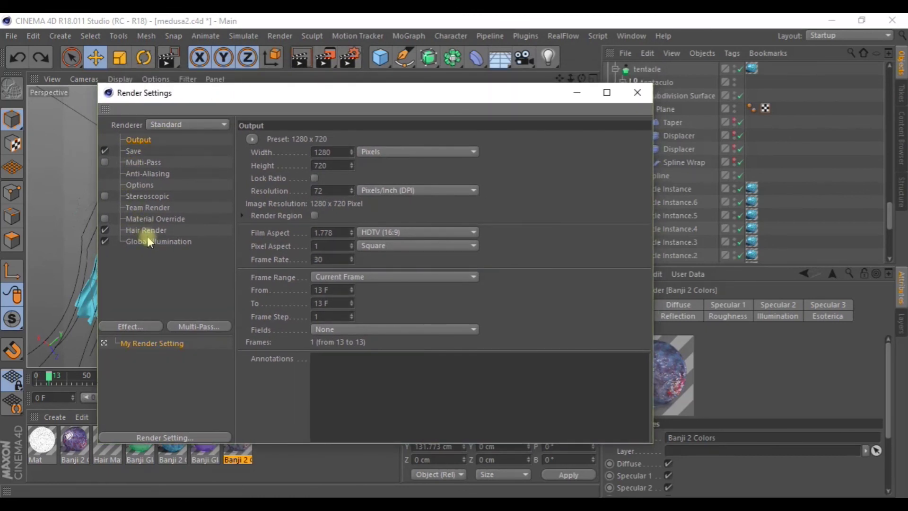
click(142, 326)
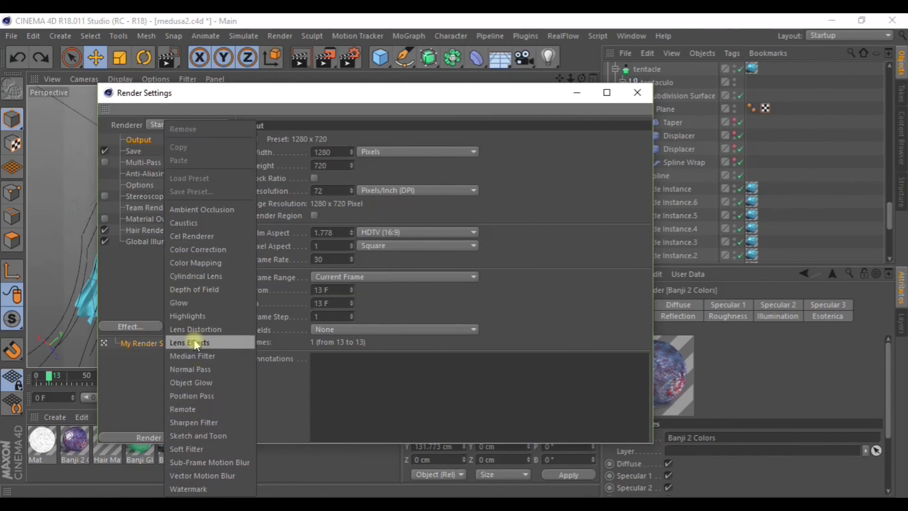
click(131, 257)
click(163, 244)
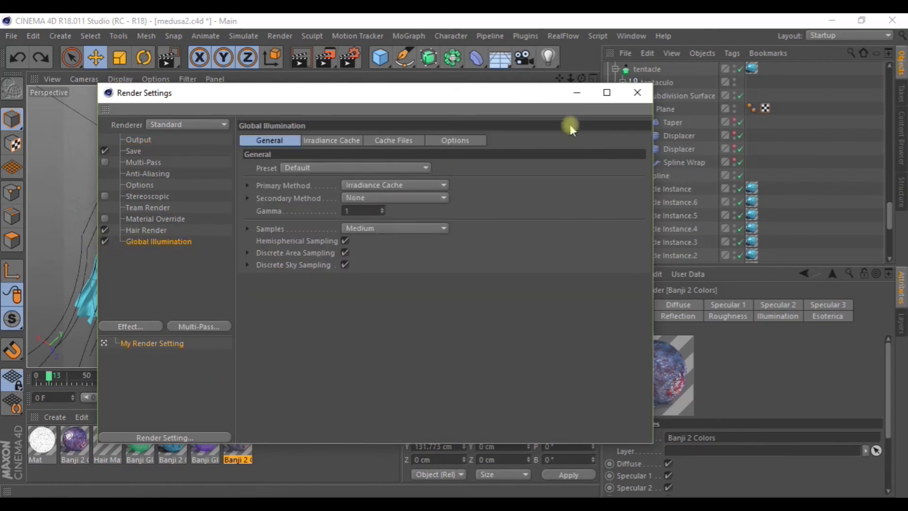
Keep anti-aliasing at Geometry, confirm the 1280×720 output, and close Render Settings.
click(140, 174)
click(390, 137)
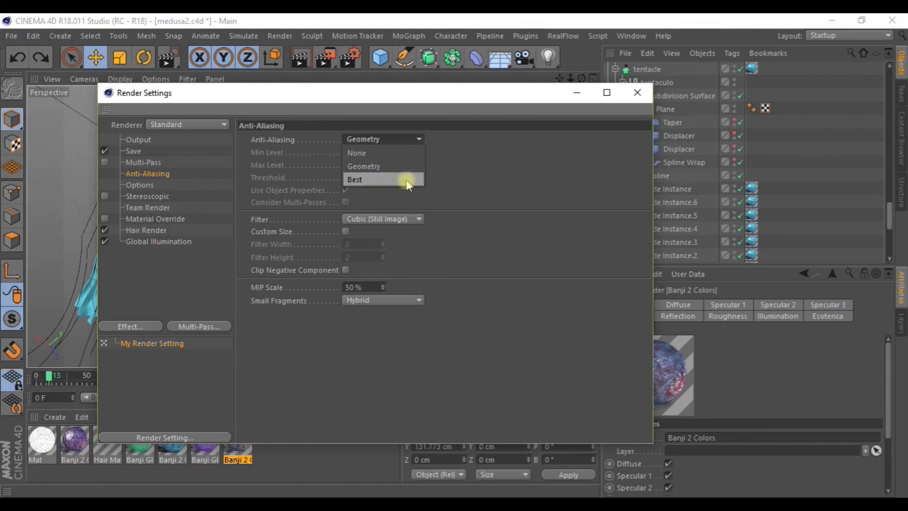
click(372, 166)
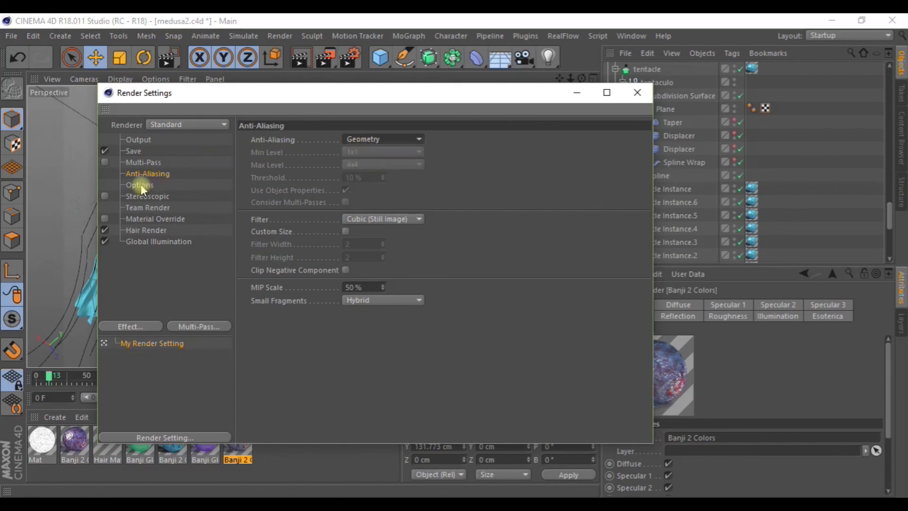
click(138, 140)
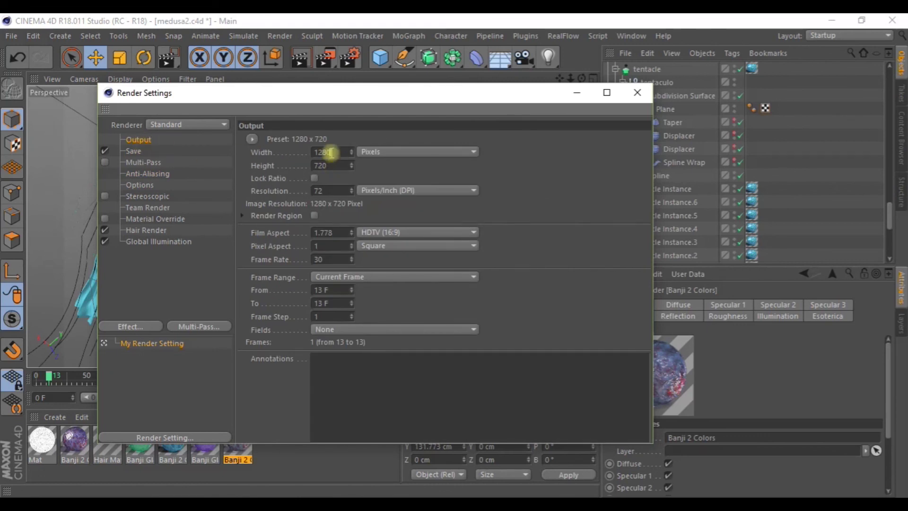
double_click(312, 164)
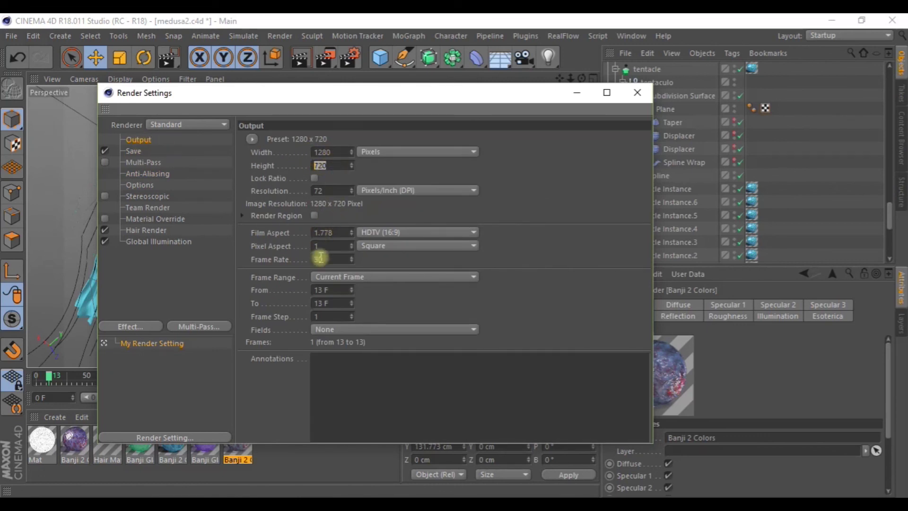
click(637, 93)
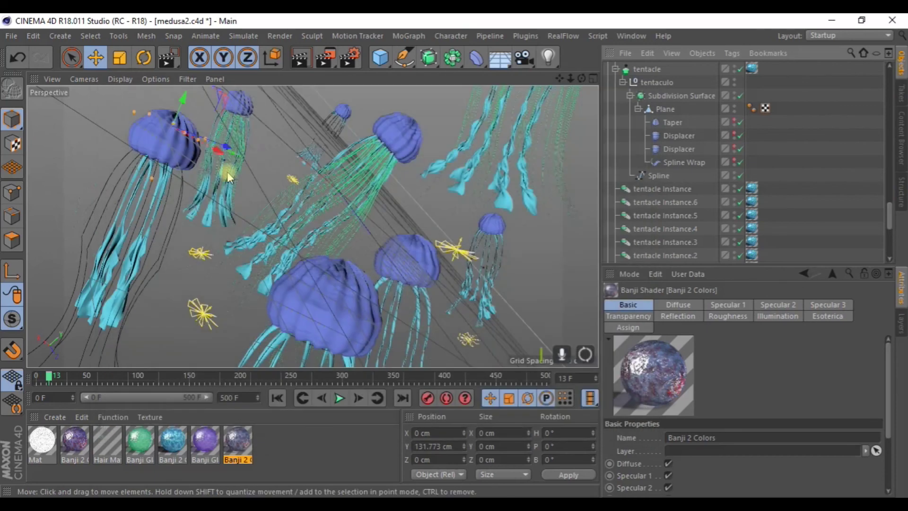